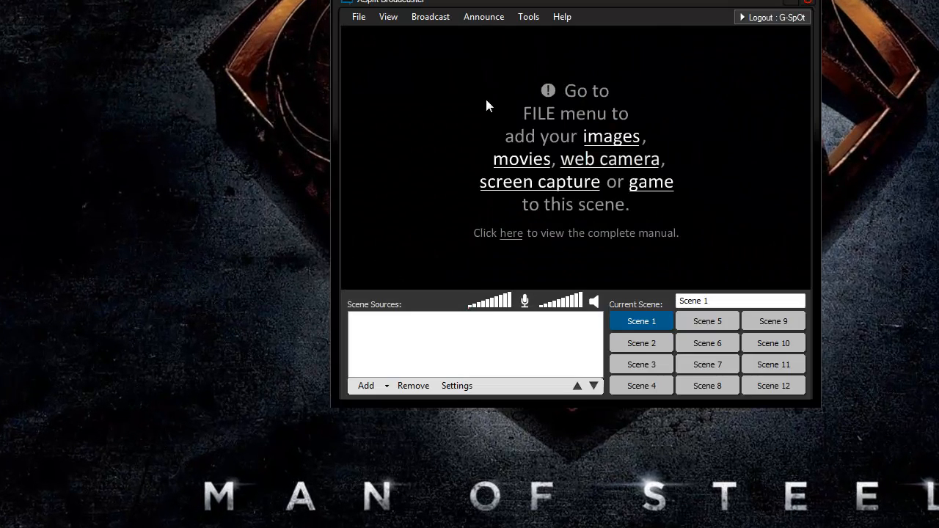
- Minimize XSplit Broadcaster and bring the Open Broadcaster Software window to the front
left_click_drag(644, 2, 628, 24)
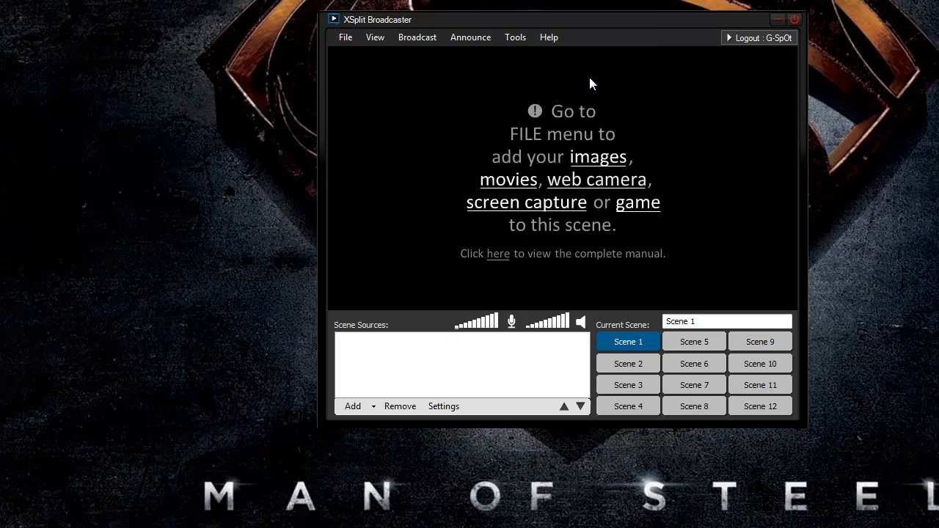
left_click(777, 20)
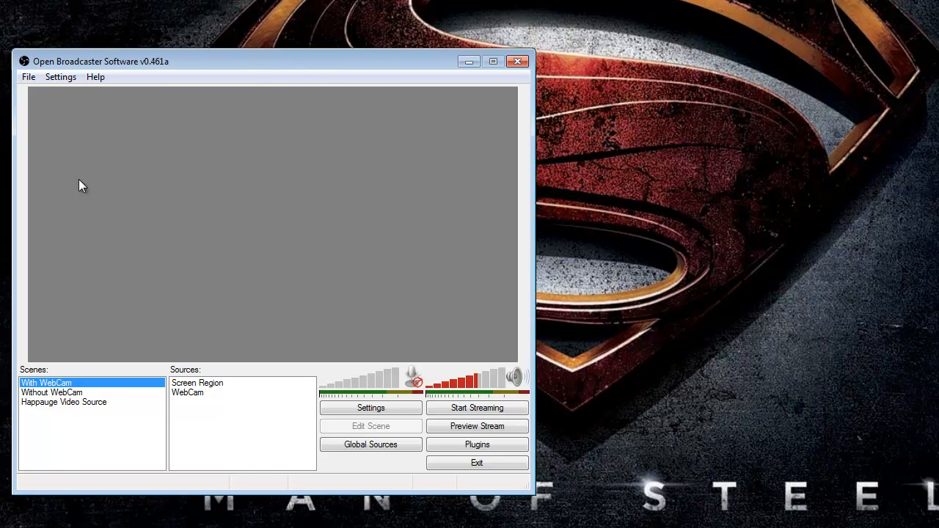
left_click_drag(205, 63, 324, 85)
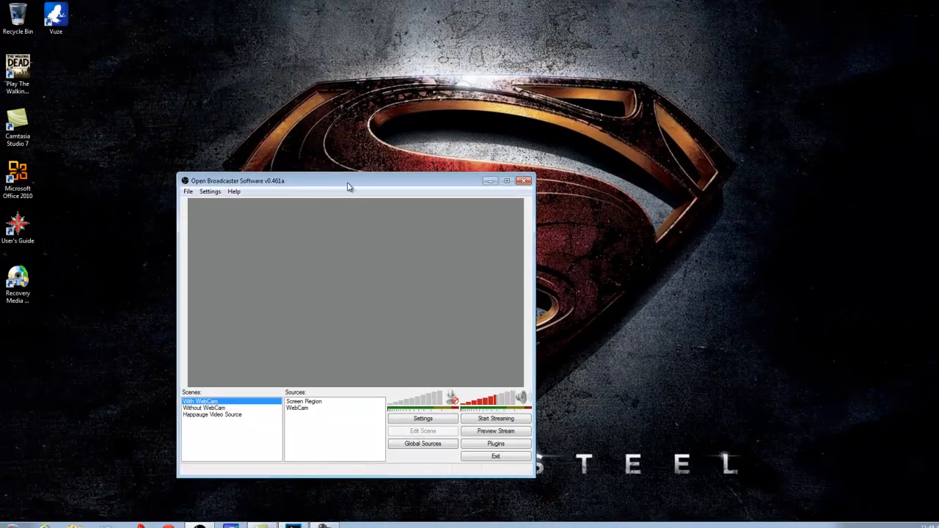
left_click_drag(399, 227, 386, 150)
left_click(294, 525)
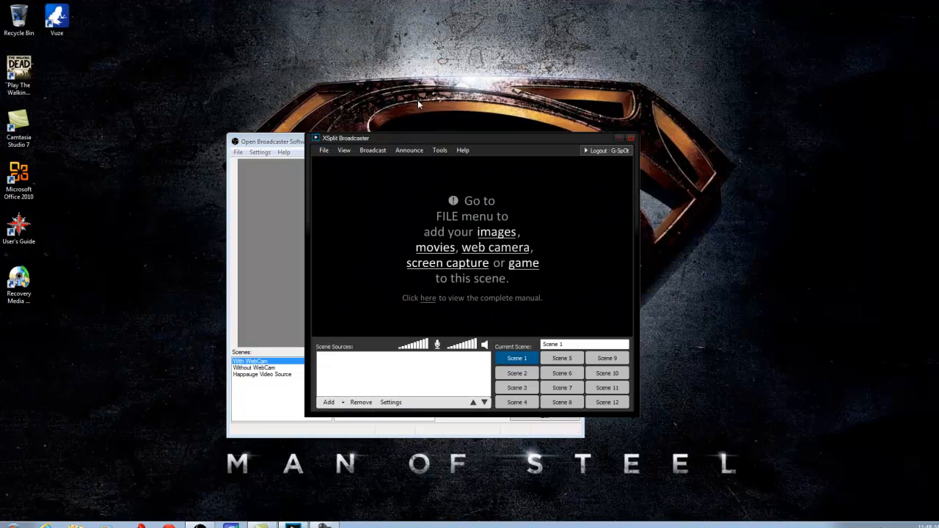
left_click_drag(440, 139, 349, 131)
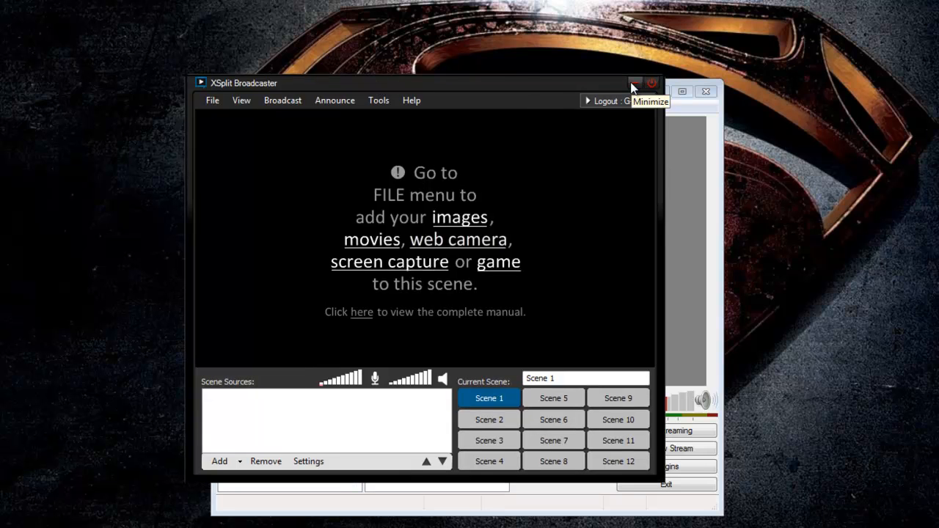
left_click(633, 85)
left_click_drag(370, 89, 346, 70)
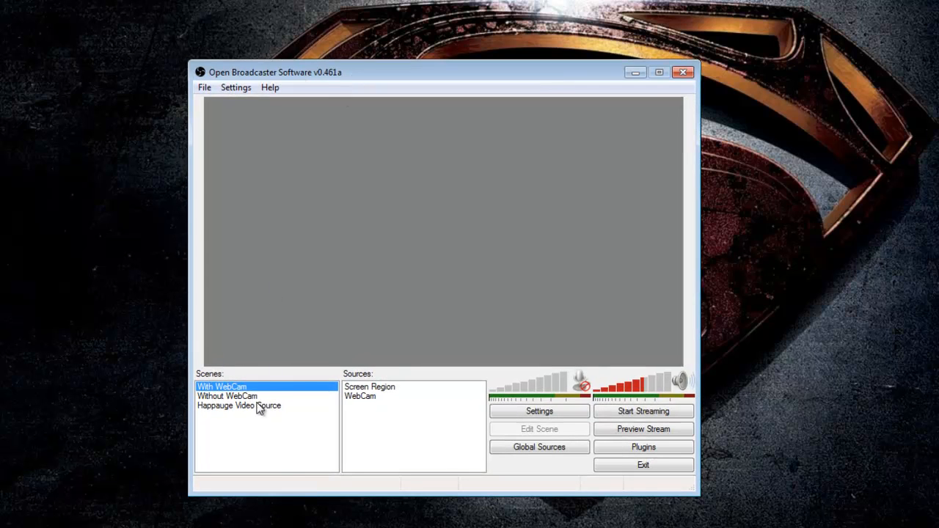
- Remove the With WebCam and Without WebCam scenes, confirming each deletion
right_click(284, 392)
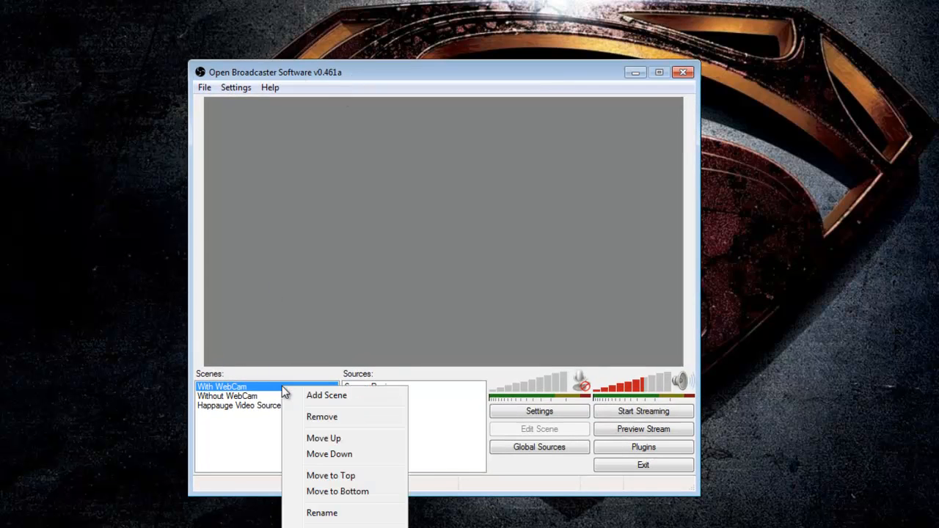
left_click(312, 422)
left_click(574, 314)
right_click(228, 386)
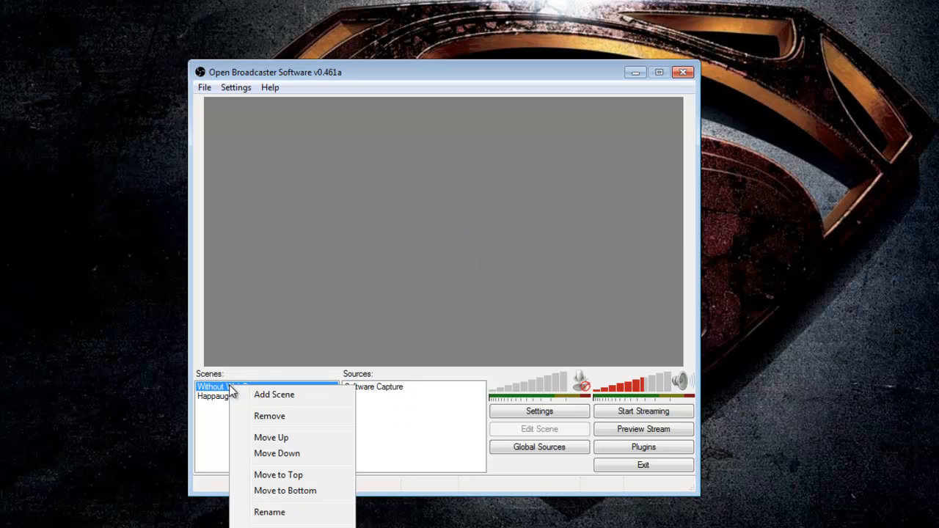
left_click(268, 417)
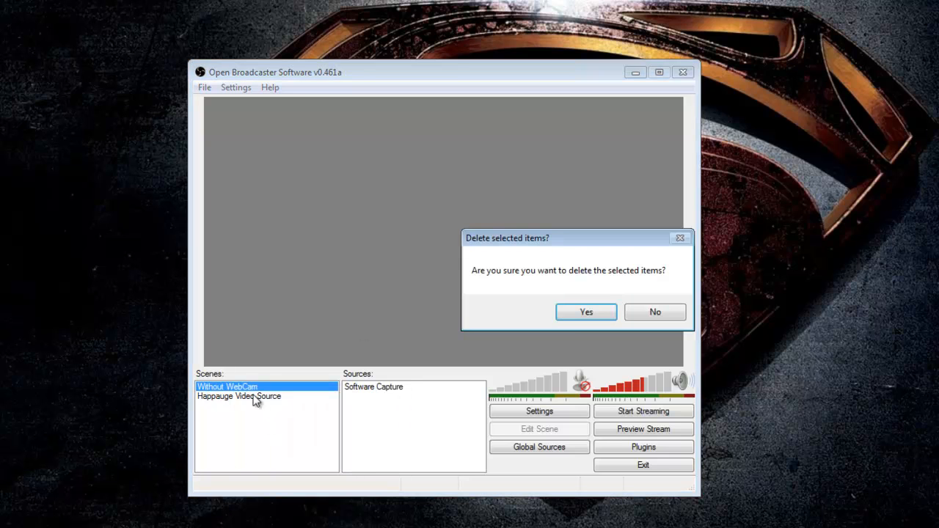
left_click(586, 311)
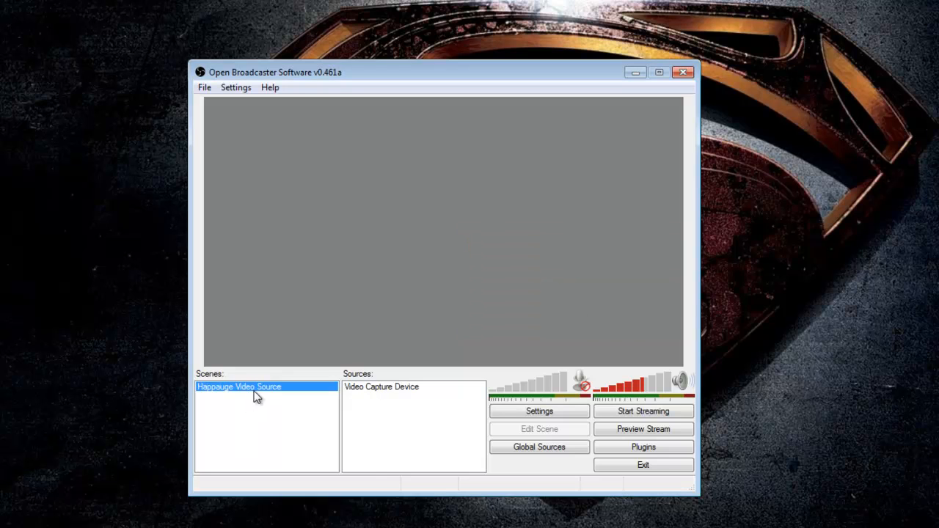
- Remove the Happauge Video Source scene and confirm the deletion
right_click(256, 394)
left_click(294, 423)
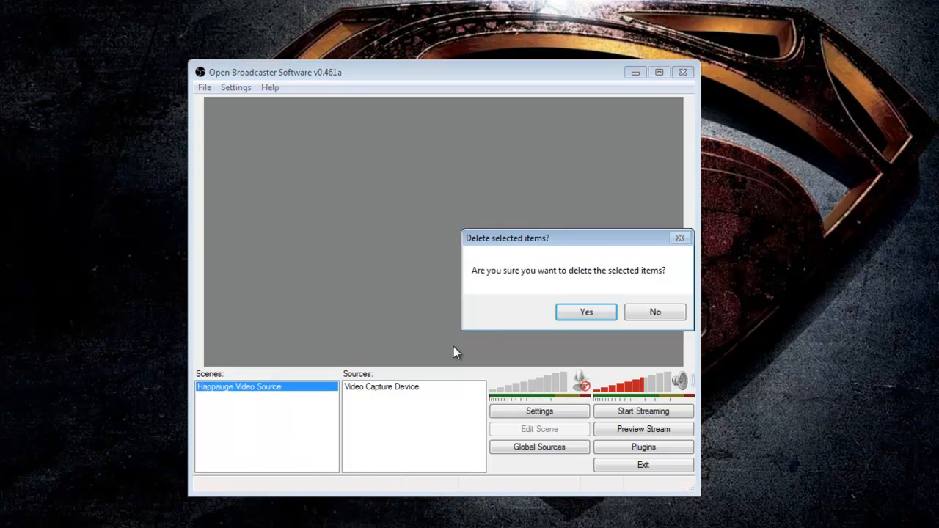
left_click(591, 319)
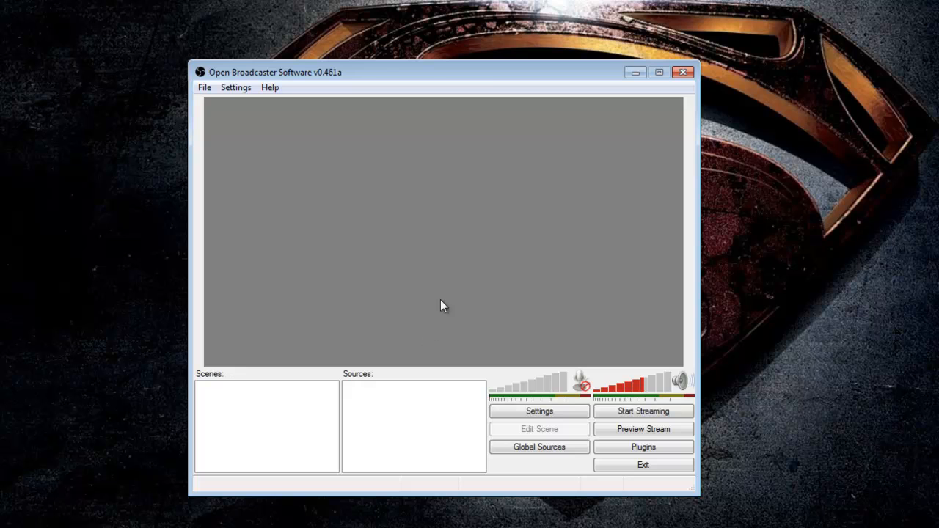
- Open the Settings dialog
mouse_move(482, 67)
left_mouse_down()
mouse_move(476, 63)
mouse_move(487, 69)
left_mouse_up()
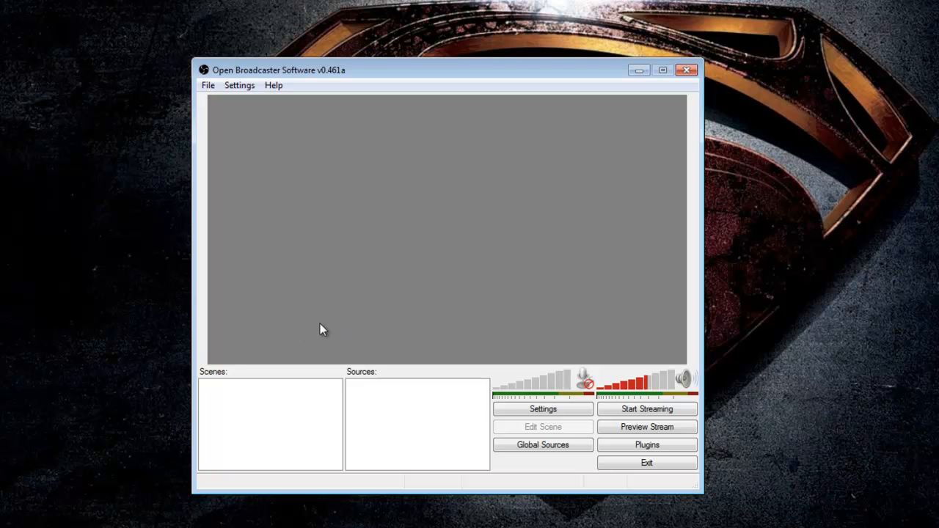
left_click_drag(397, 70, 359, 107)
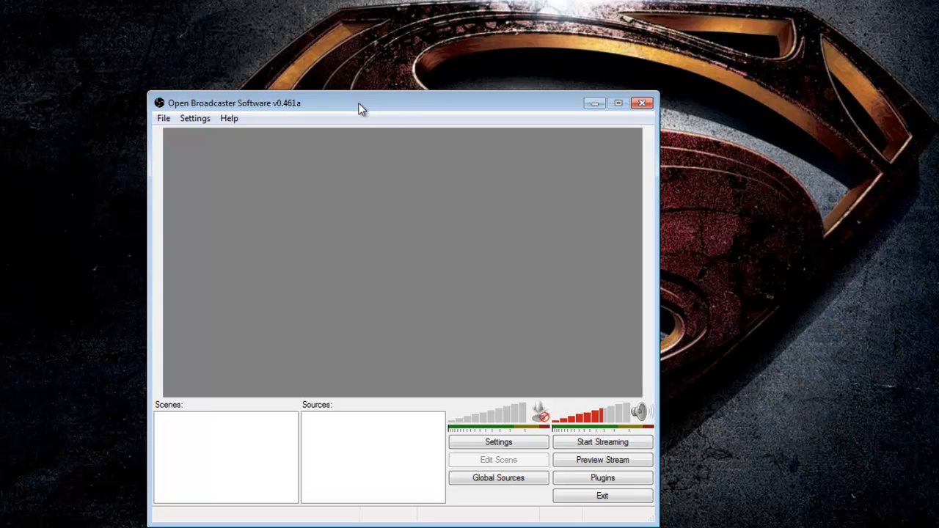
left_click(160, 119)
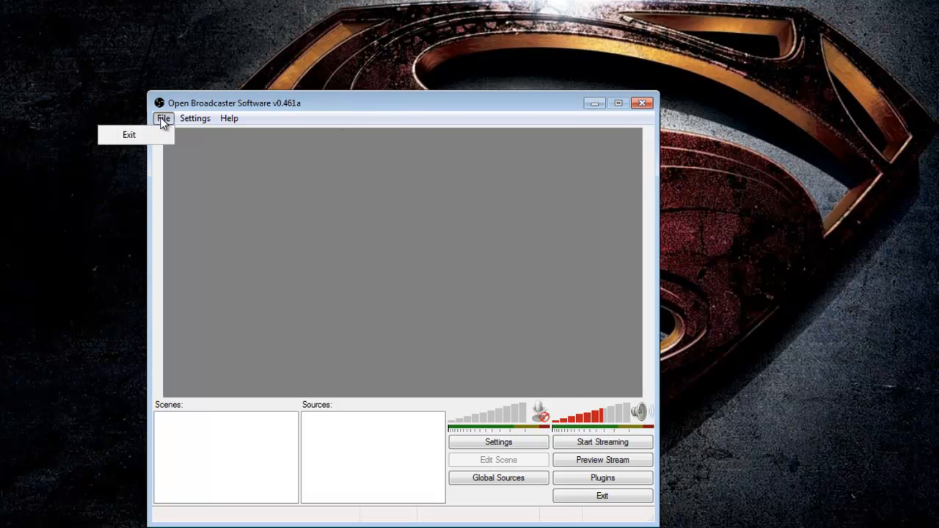
left_click(194, 120)
left_click(184, 122)
left_click(171, 135)
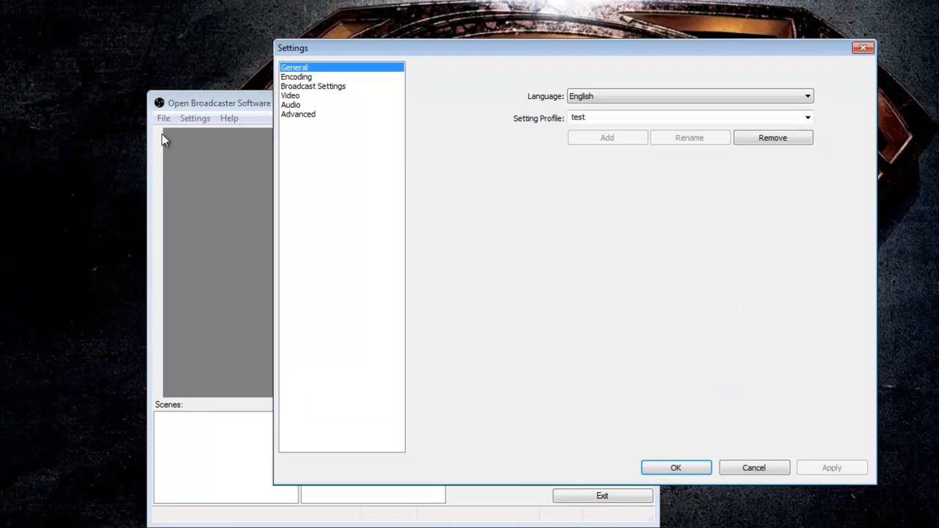
- Rename the setting profile to Test
left_click(611, 118)
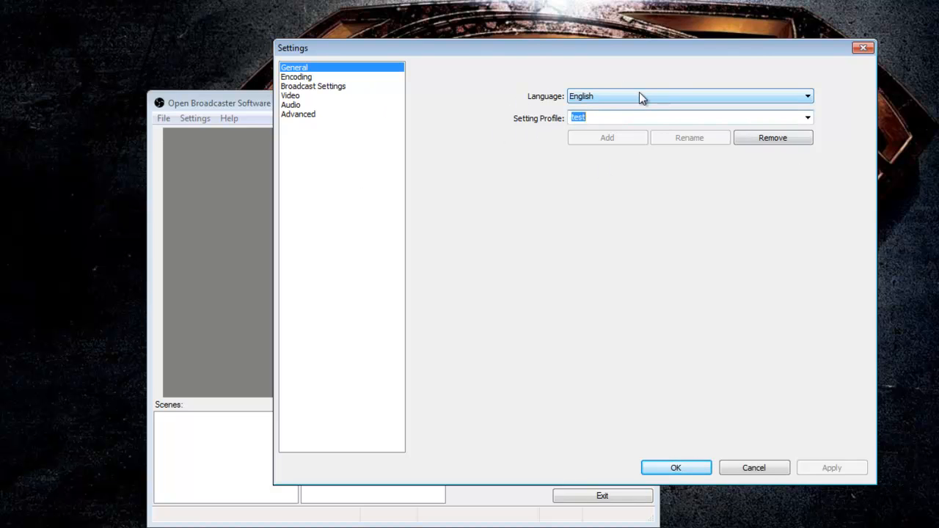
left_click(808, 118)
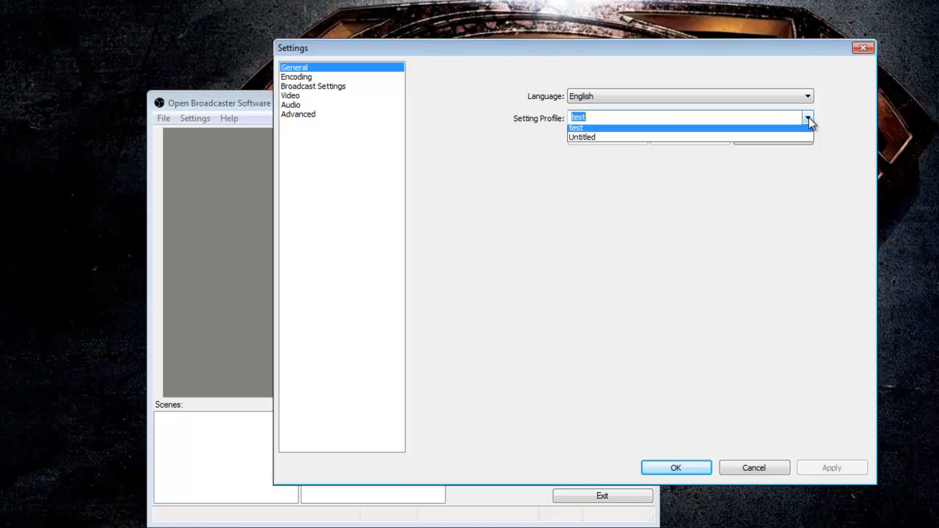
left_click(596, 122)
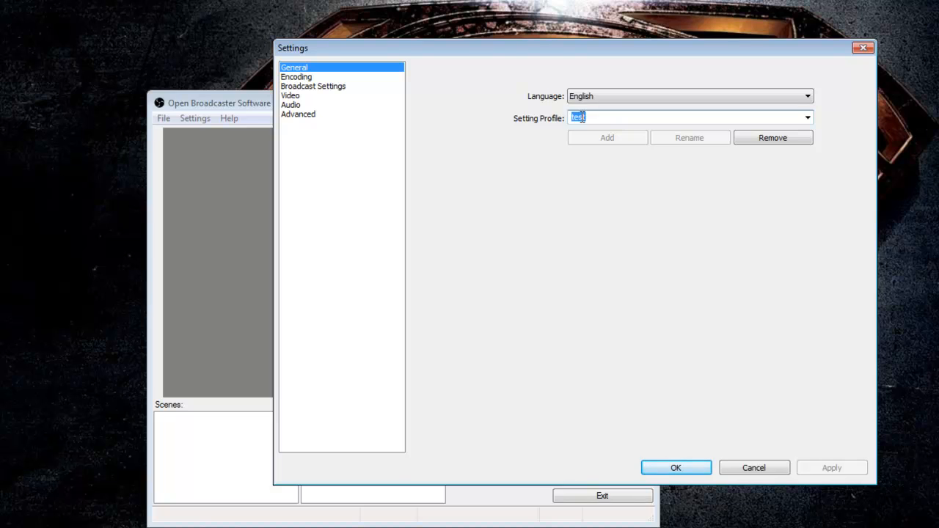
type("TEst")
key("BackSpace")
key("BackSpace")
key("BackSpace")
type("est")
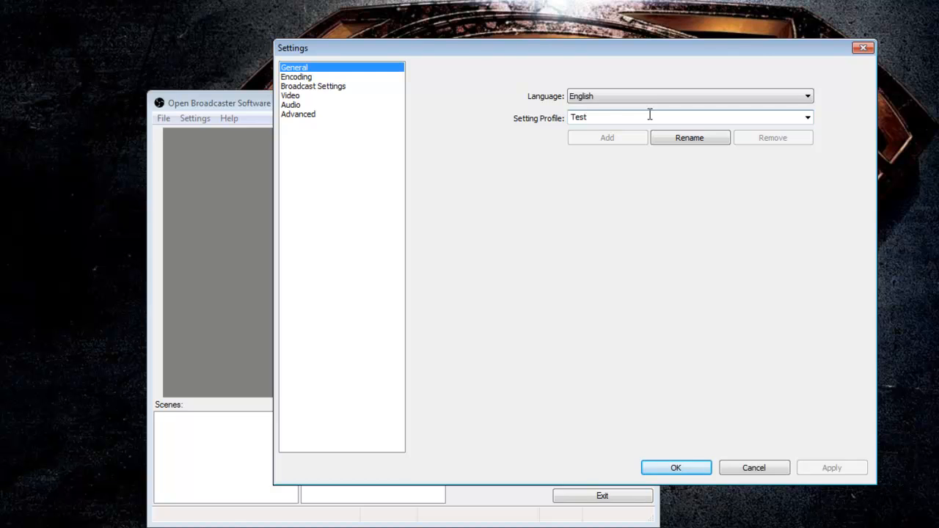
- Open the Encoding settings and set Quality Balance to 10
left_click(297, 80)
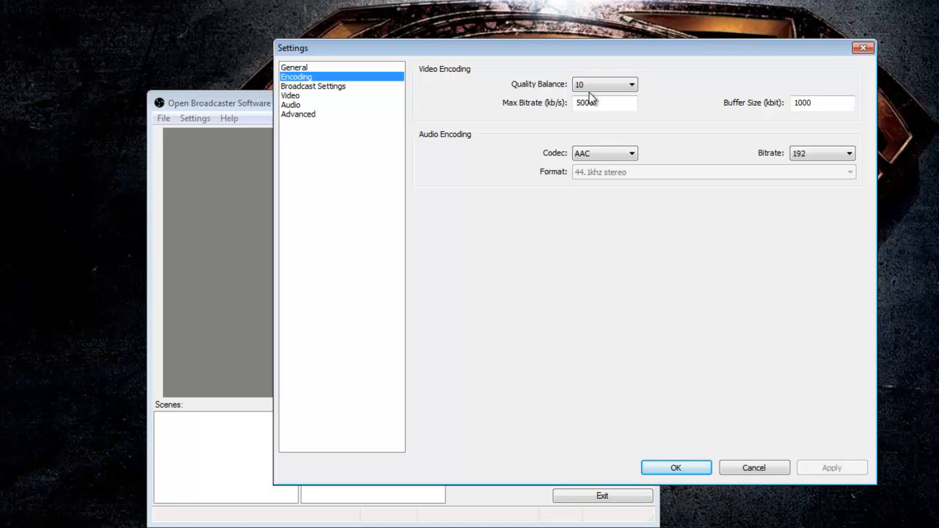
left_click(618, 86)
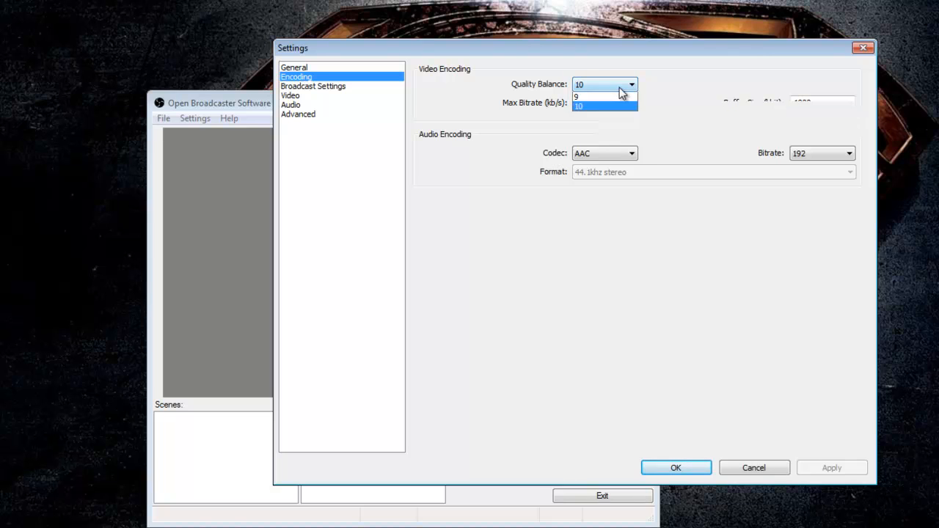
left_click(604, 186)
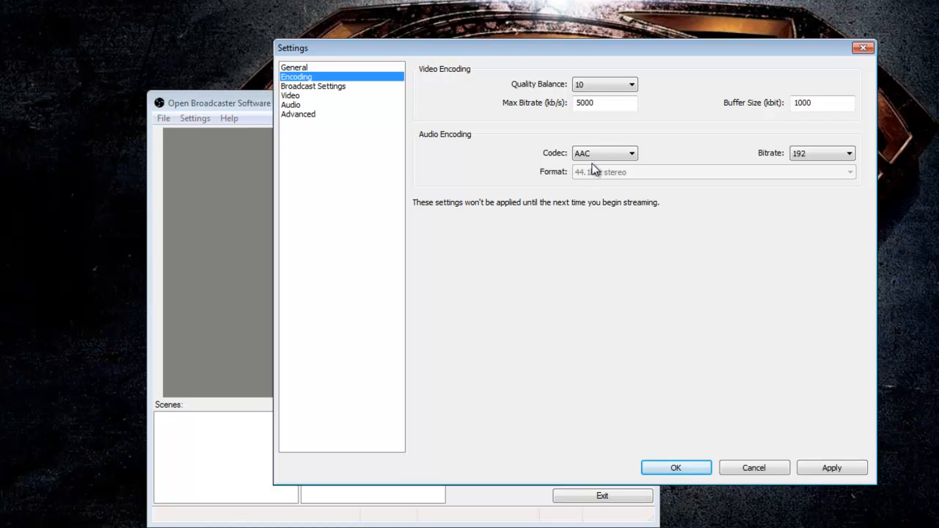
left_click(632, 86)
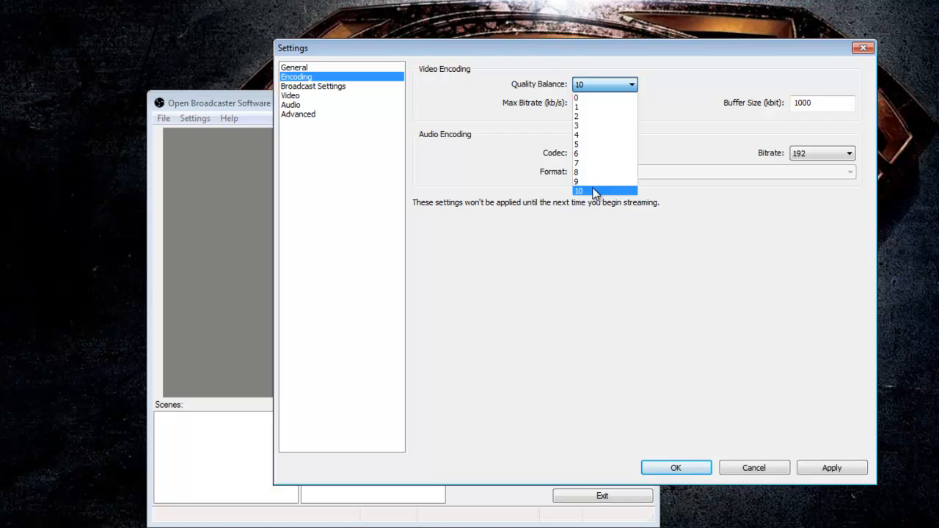
left_click(595, 190)
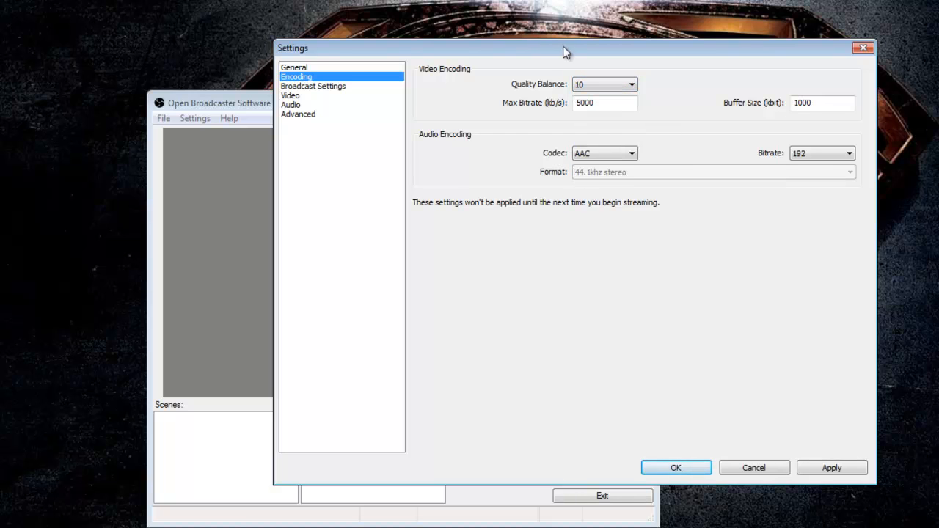
- Examine the Max Bitrate and Buffer Size values in the video encoding settings
left_click_drag(535, 51, 452, 19)
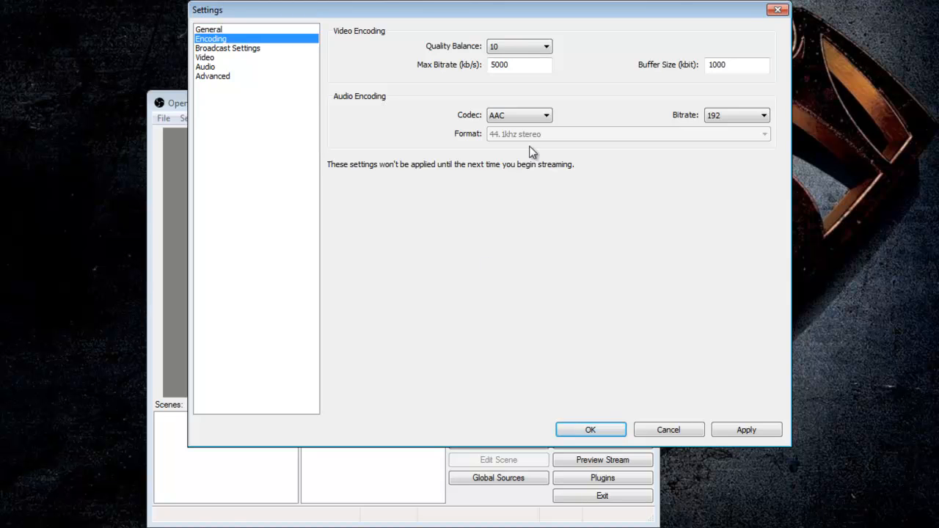
double_click(502, 64)
left_click(717, 67)
double_click(717, 67)
left_click(719, 67)
double_click(720, 66)
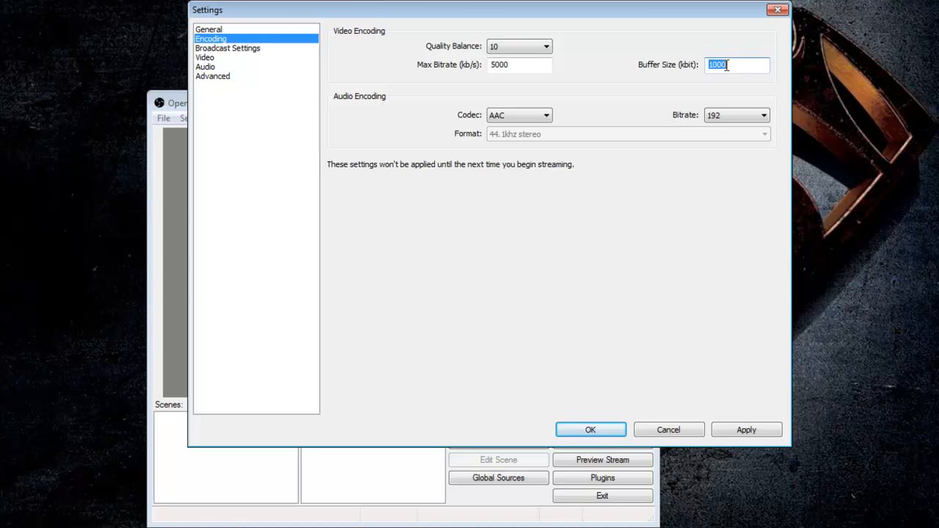
left_click(724, 66)
double_click(725, 66)
left_click(725, 66)
double_click(717, 66)
double_click(716, 67)
- Set the audio codec to MP3 and apply the encoding settings
left_click(545, 118)
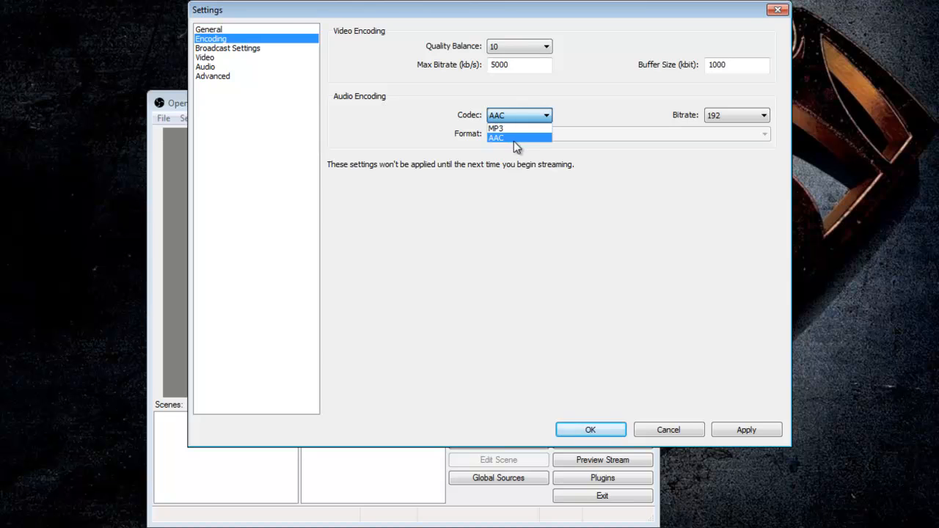
left_click(523, 128)
left_click(739, 119)
left_click(550, 106)
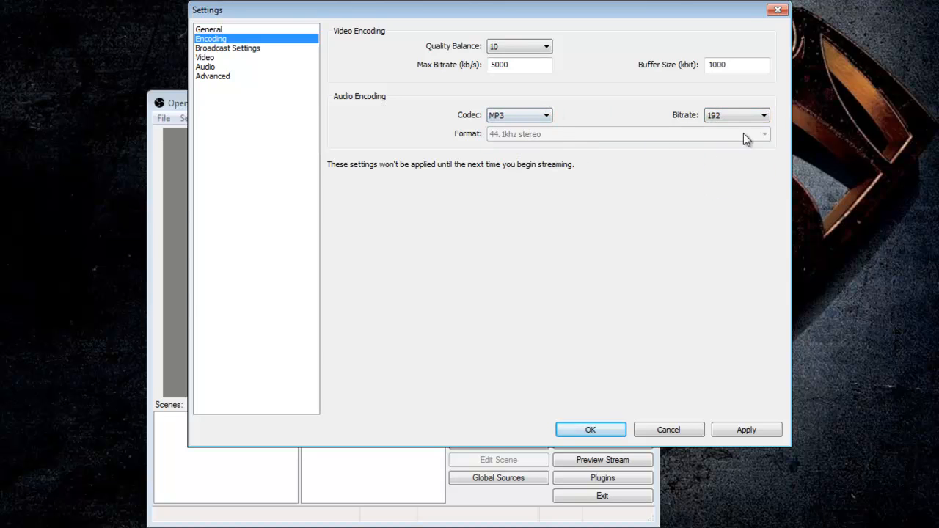
left_click(523, 121)
left_click(519, 128)
left_click(732, 426)
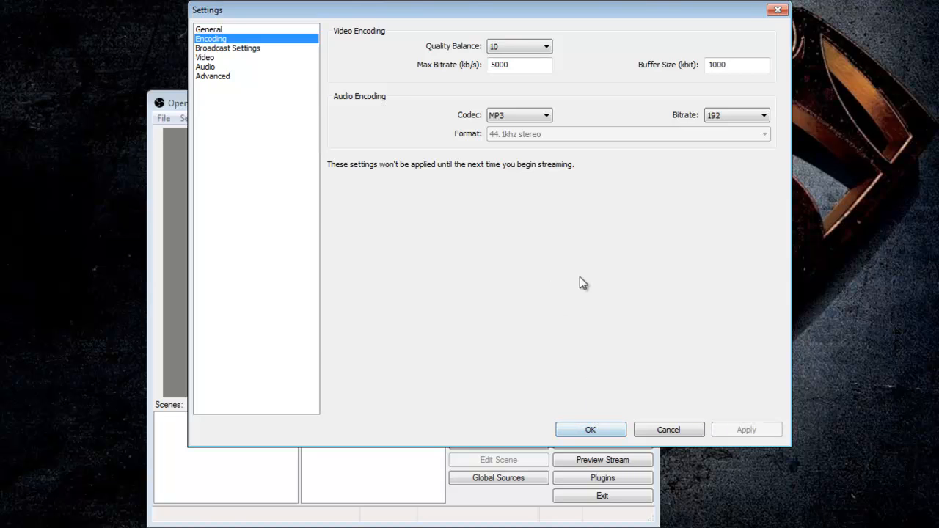
- Open Broadcast Settings and review the Mode and Streaming Service options
left_click(229, 48)
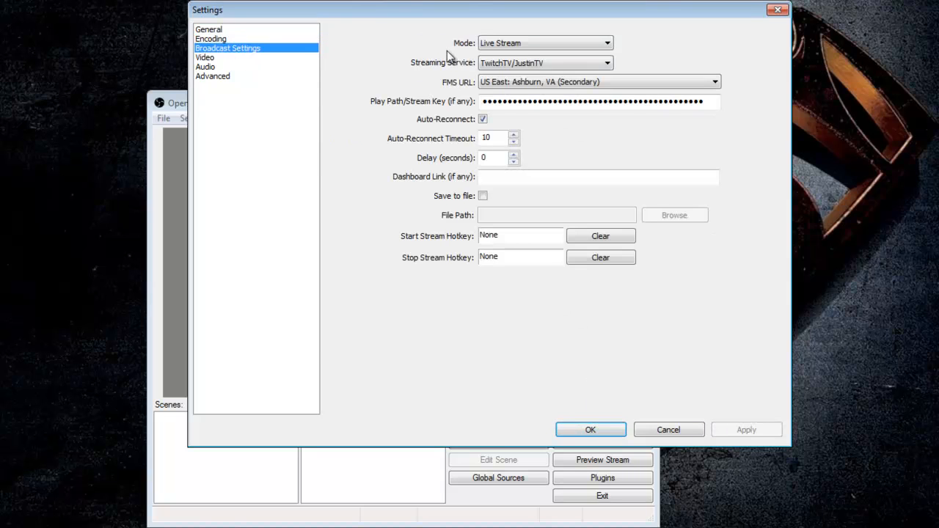
left_click(529, 42)
left_click(529, 43)
left_click(519, 42)
left_click(526, 45)
left_click(527, 46)
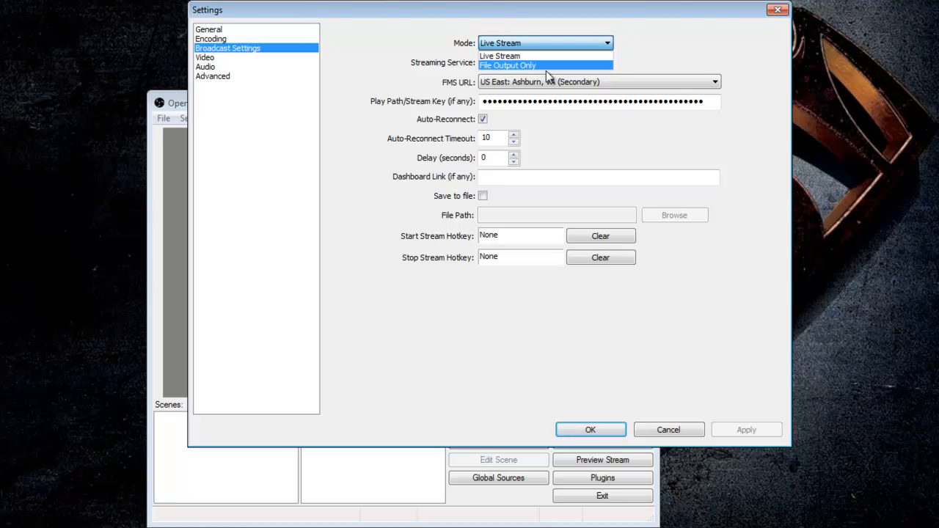
left_click(525, 46)
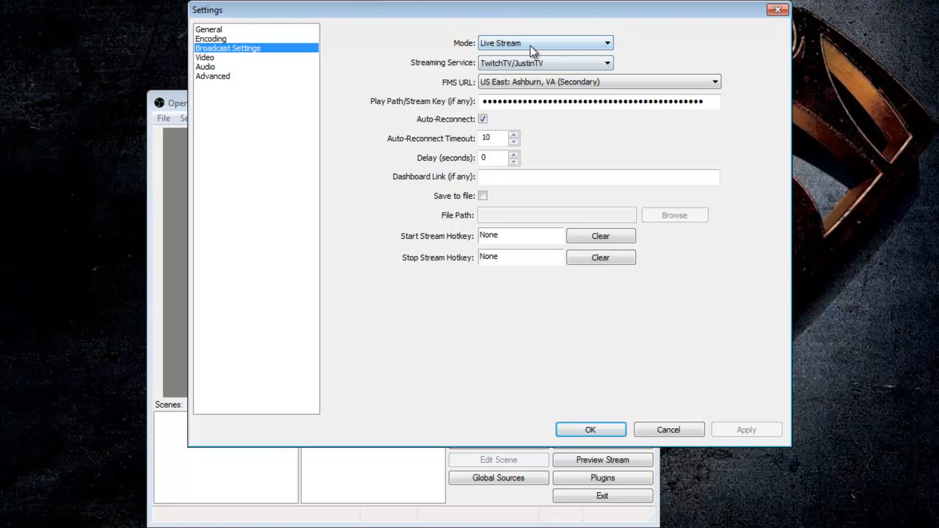
left_click(510, 64)
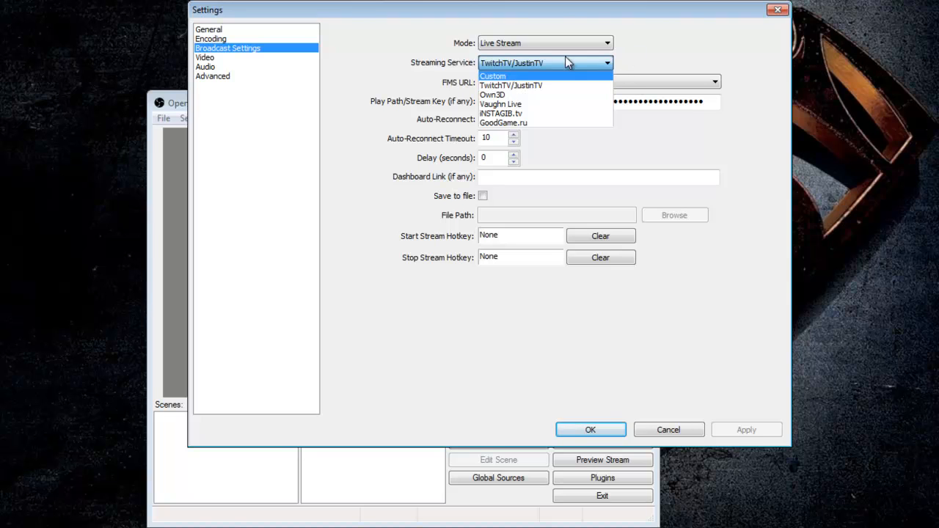
left_click(569, 22)
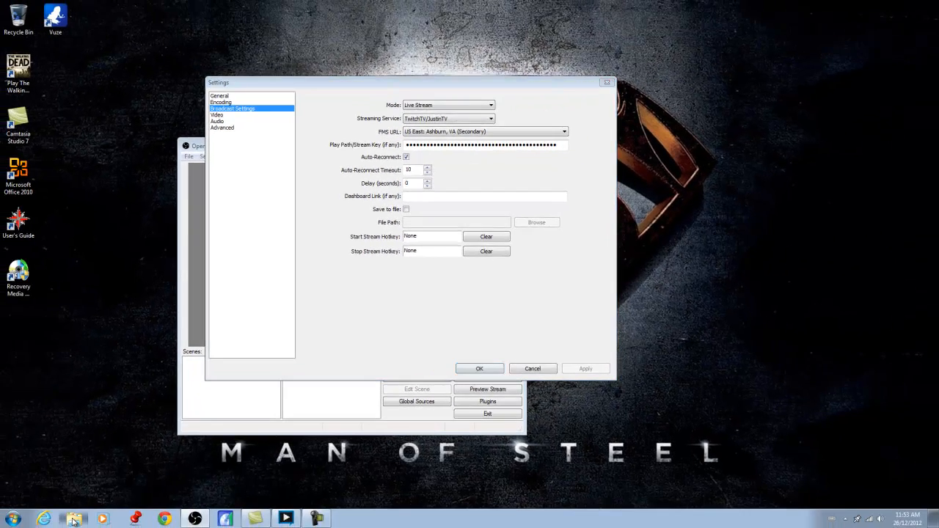
- Launch the JTVPing latency checker from the JTVPing folder in Downloads and close the file browser
left_click(86, 516)
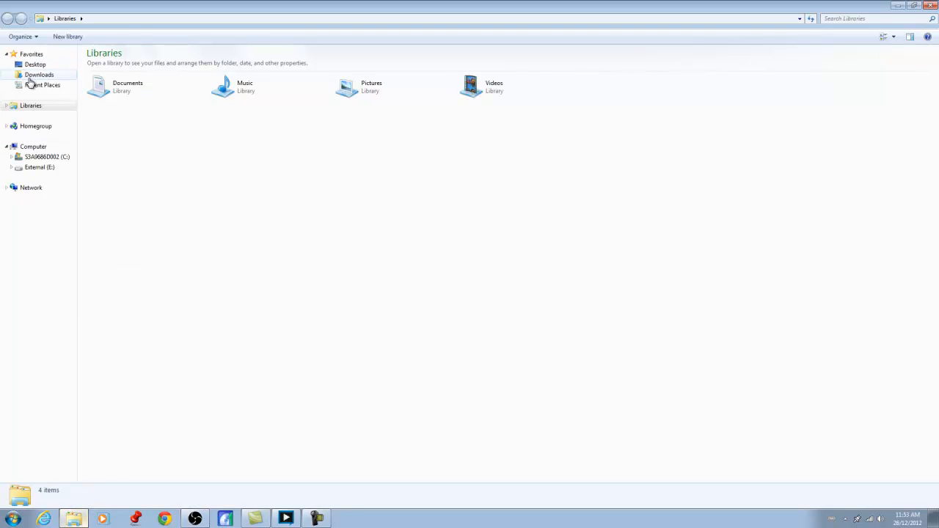
left_click(31, 76)
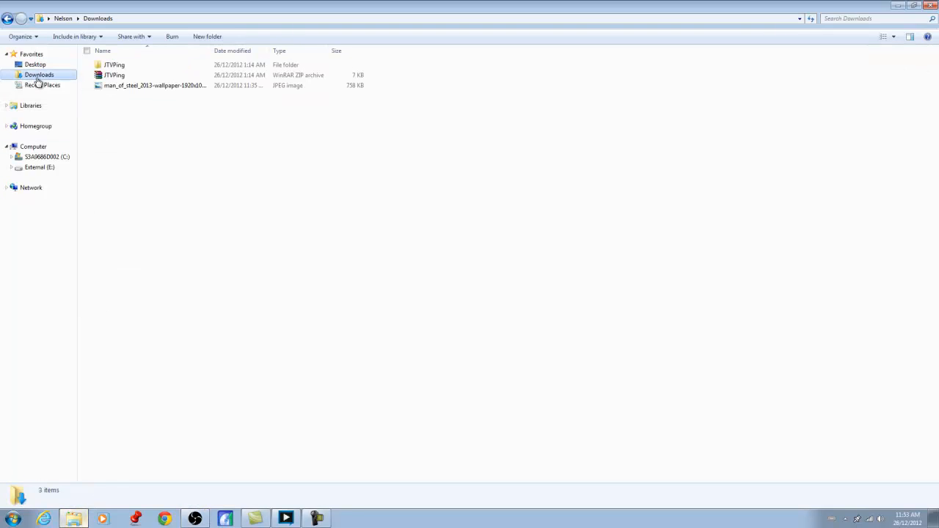
double_click(129, 67)
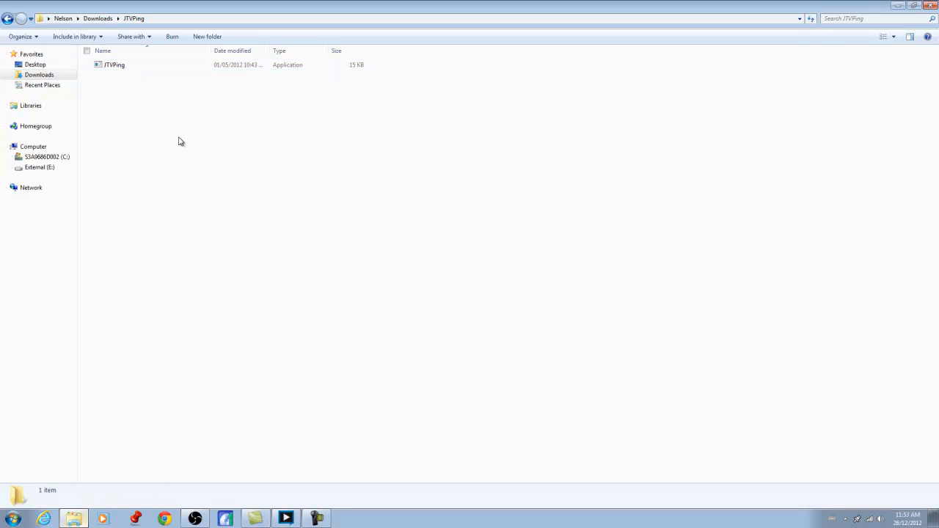
double_click(122, 66)
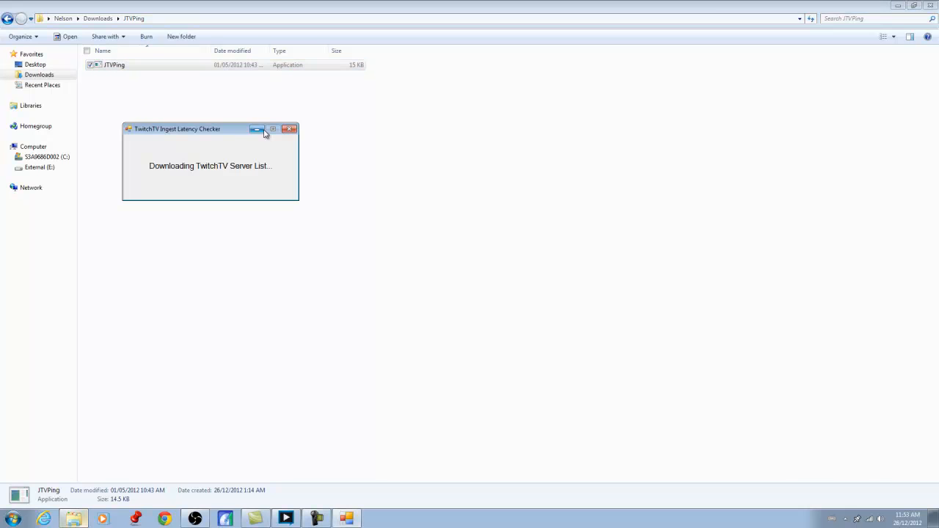
left_click(915, 6)
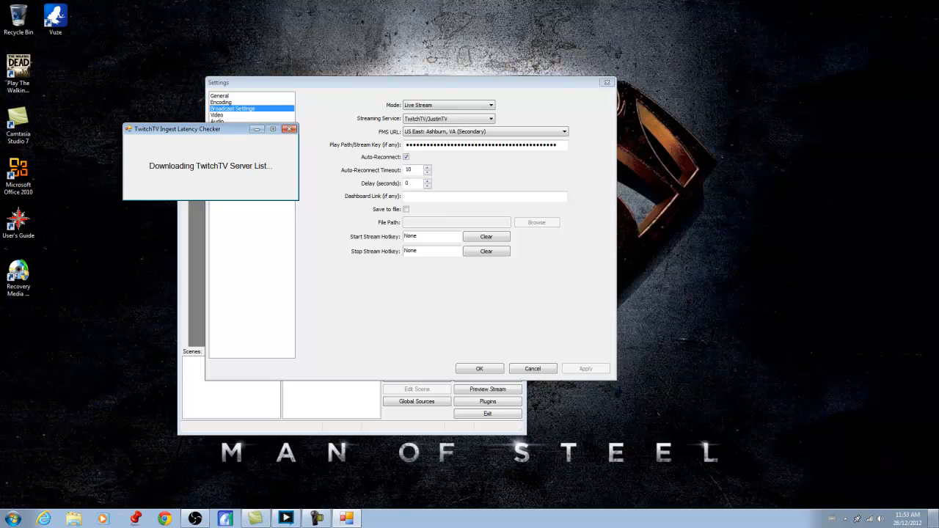
- Open the wireless network status to check the current internet connection
left_click(870, 521)
right_click(871, 521)
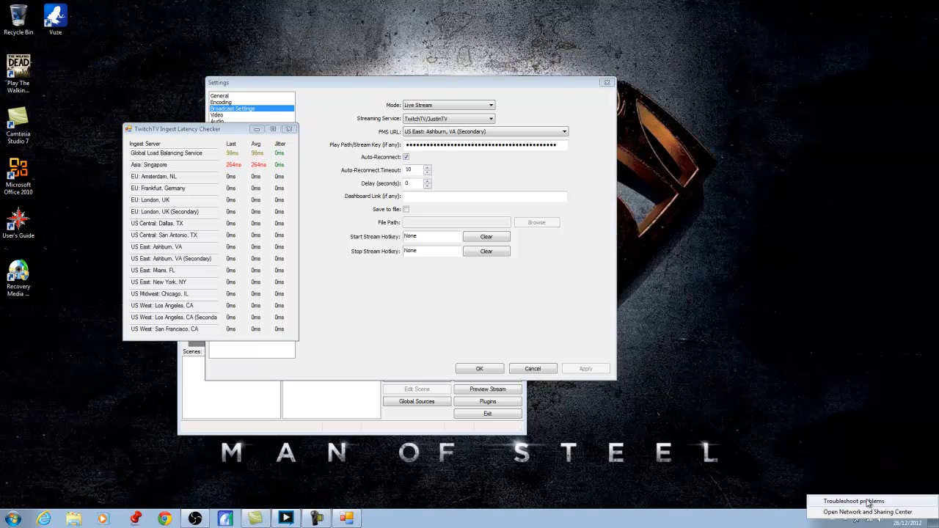
left_click(866, 485)
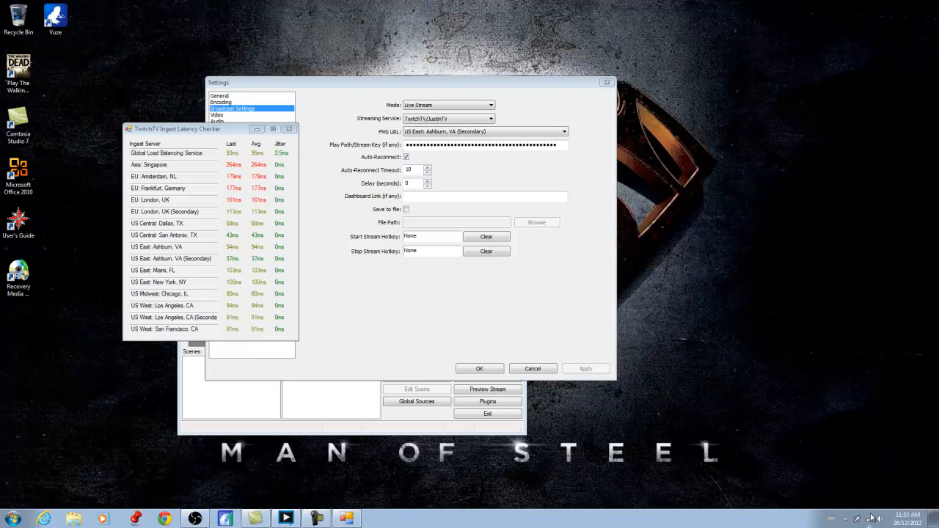
right_click(870, 522)
left_click(865, 433)
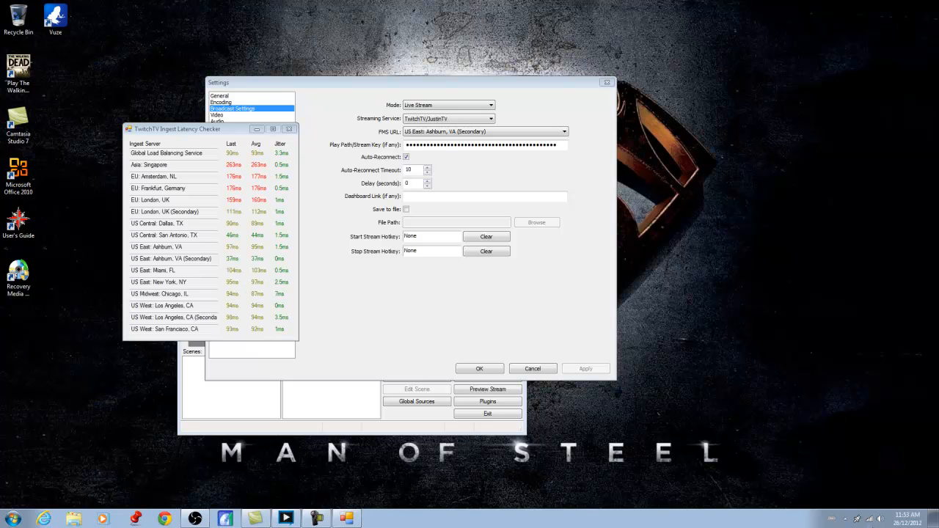
left_click(870, 521)
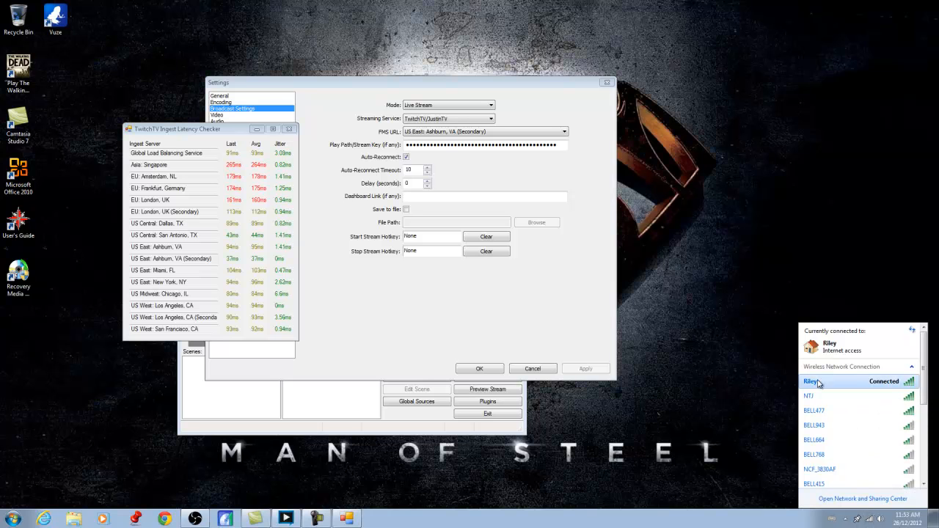
right_click(850, 383)
left_click(852, 388)
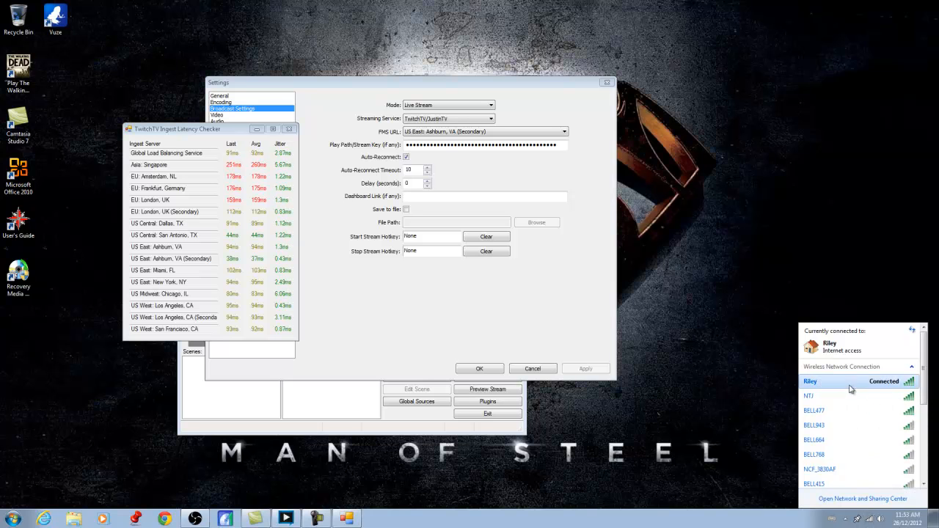
left_click(743, 367)
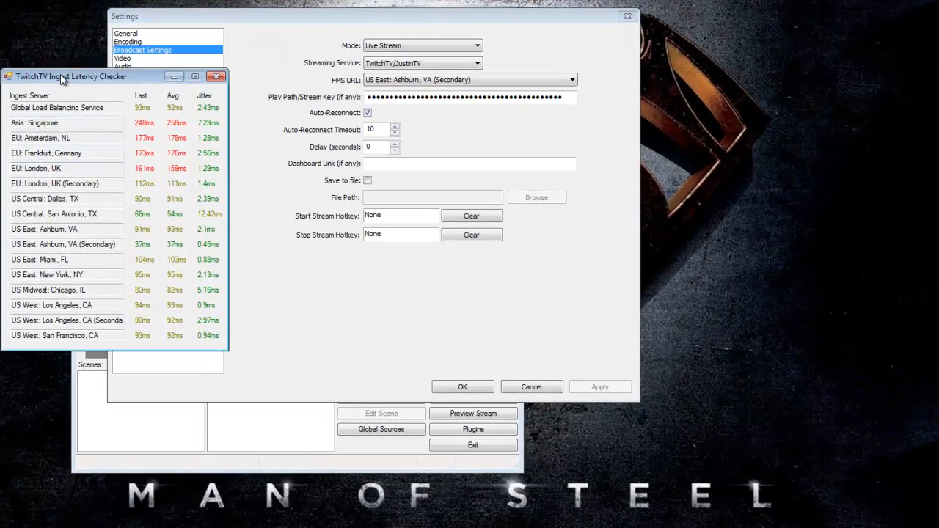
- Move the latency checker beside the settings and review the FMS URL server list
left_click_drag(87, 95, 775, 85)
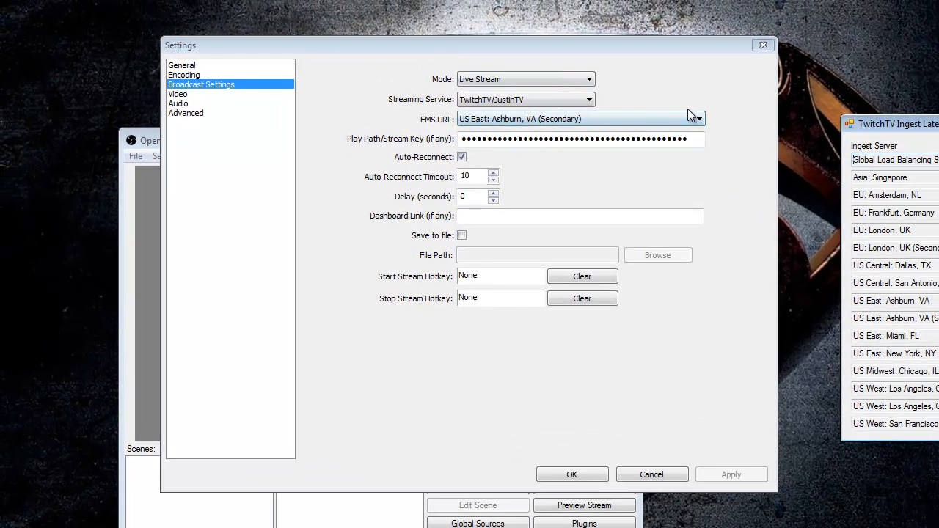
left_click(648, 103)
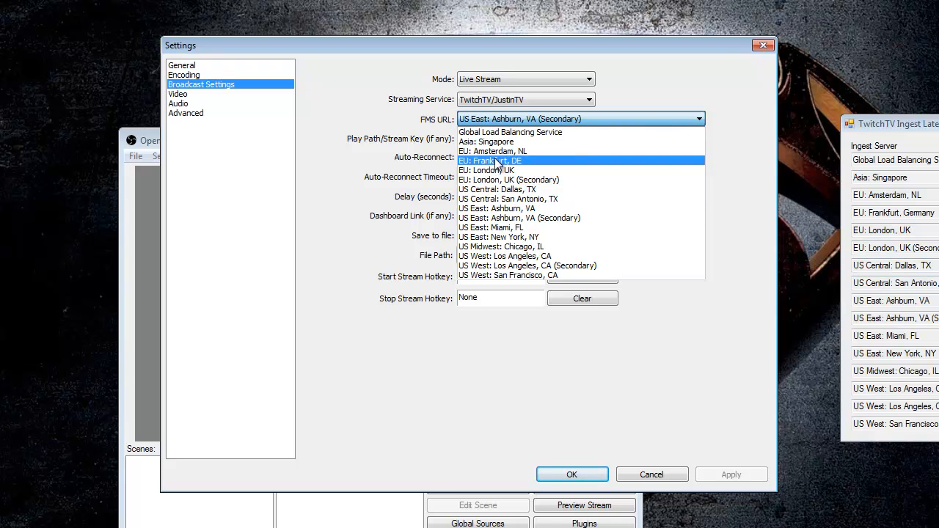
left_click(514, 337)
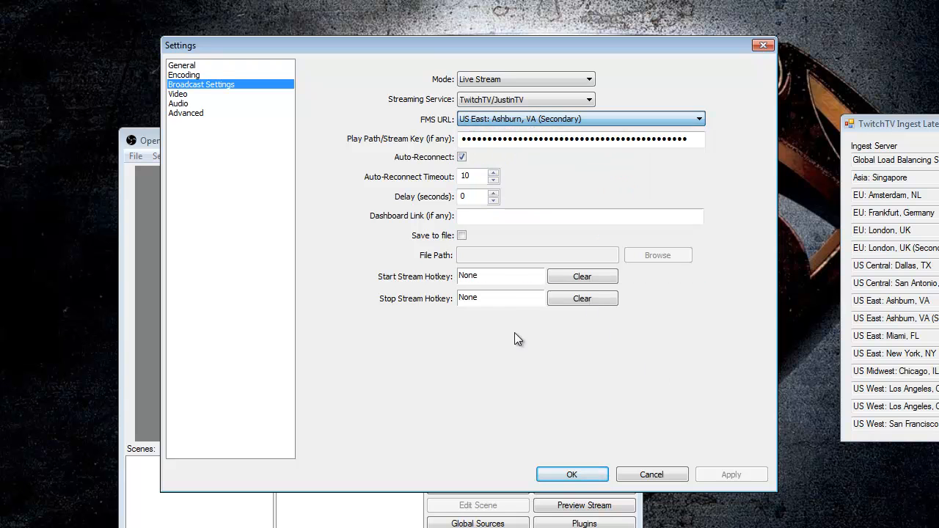
- Select the contents of the Play Path/Stream Key field
double_click(493, 137)
left_click(493, 137)
double_click(497, 140)
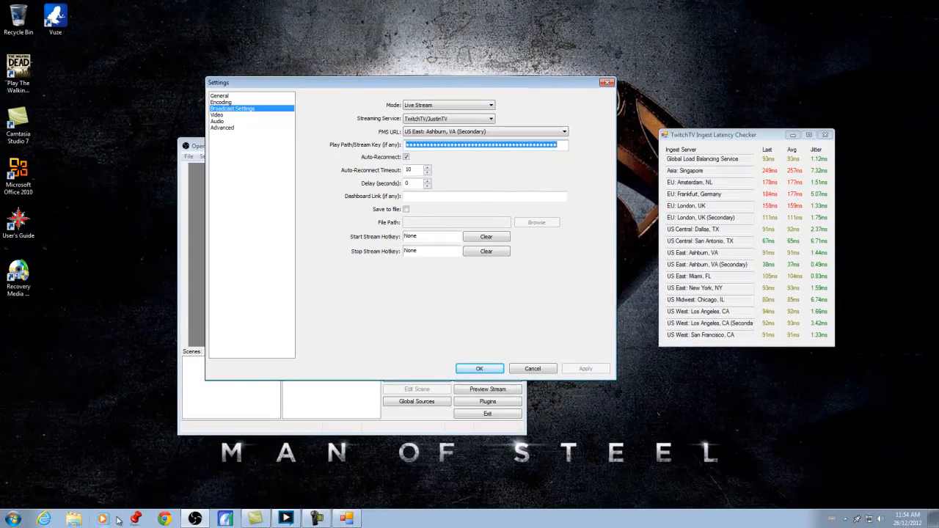
left_click(165, 518)
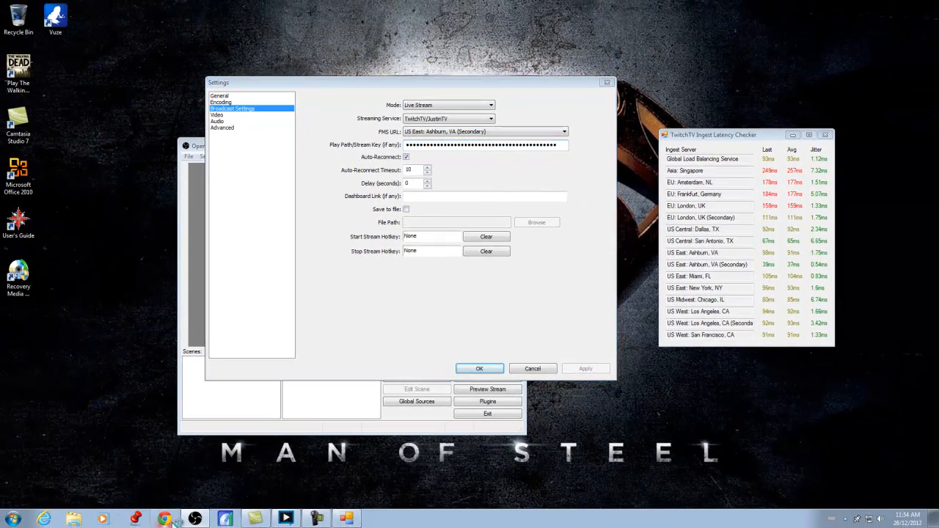
key("ctrl+l")
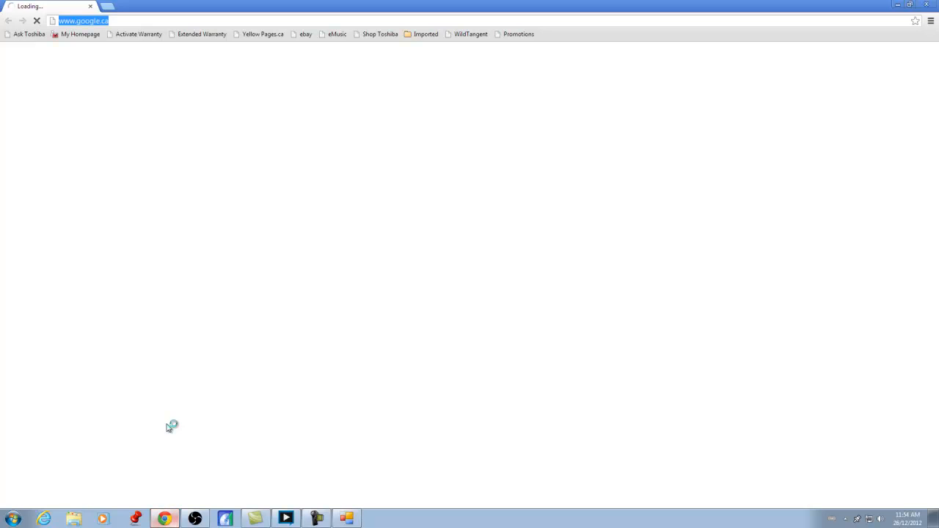
type("www.twitch.tv")
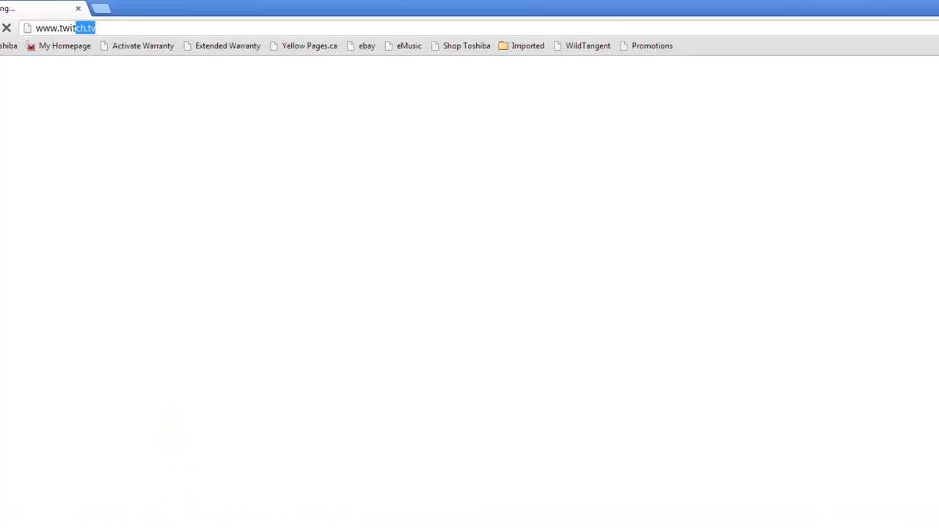
key("Return")
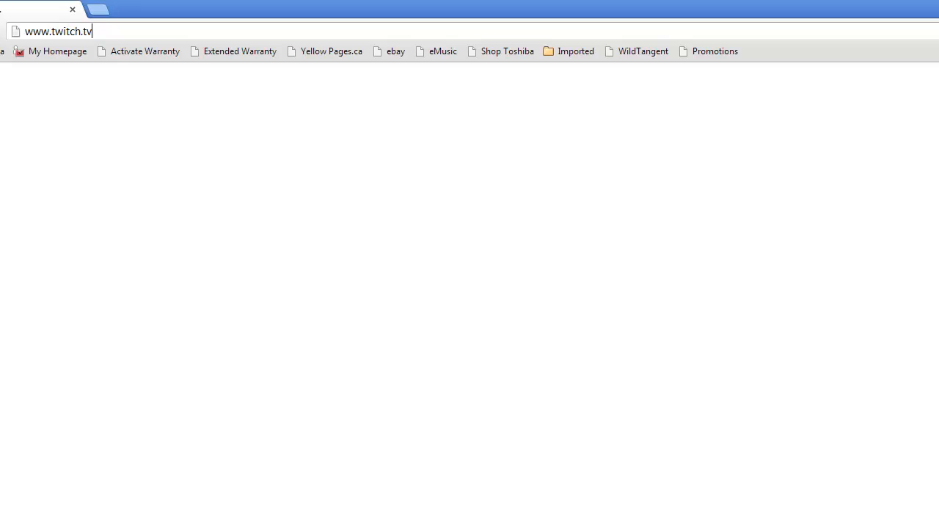
type("/broadcast")
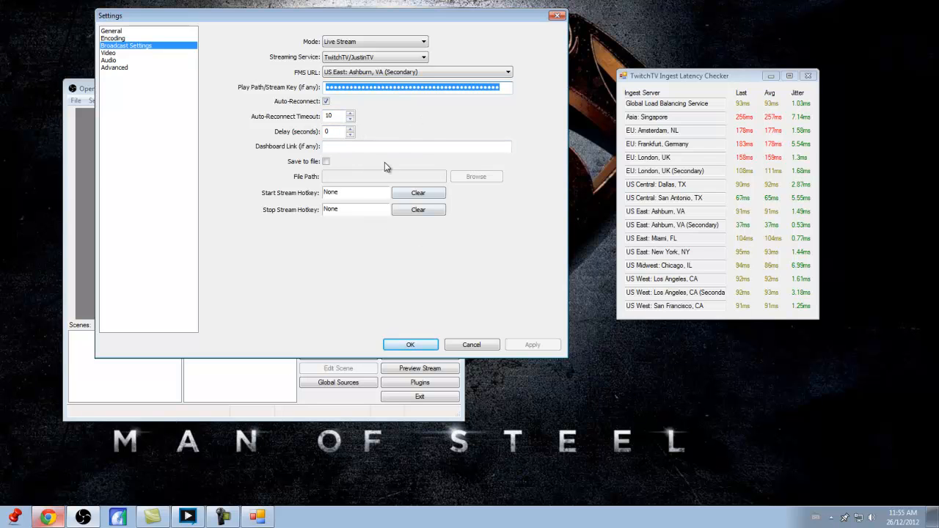
- Open the Video settings and compare the base resolution with the Windows screen resolution
left_click(376, 42)
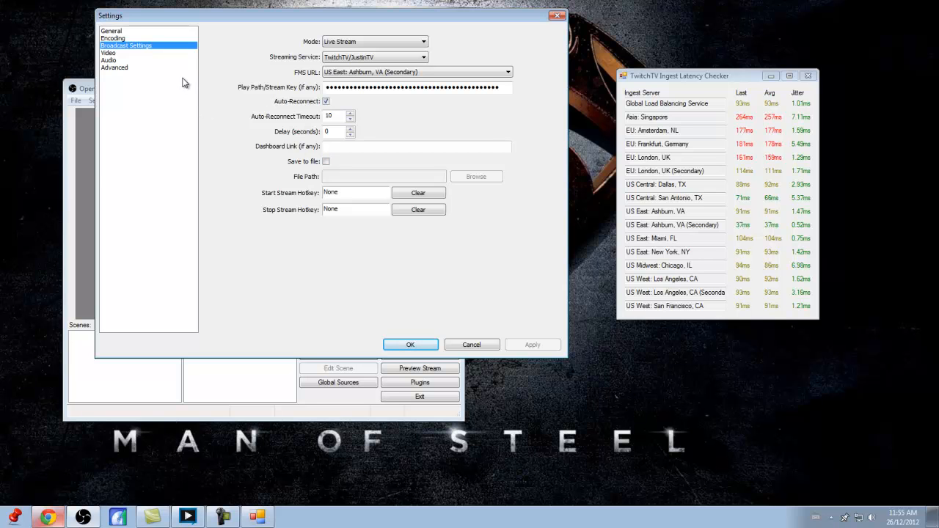
left_click(108, 53)
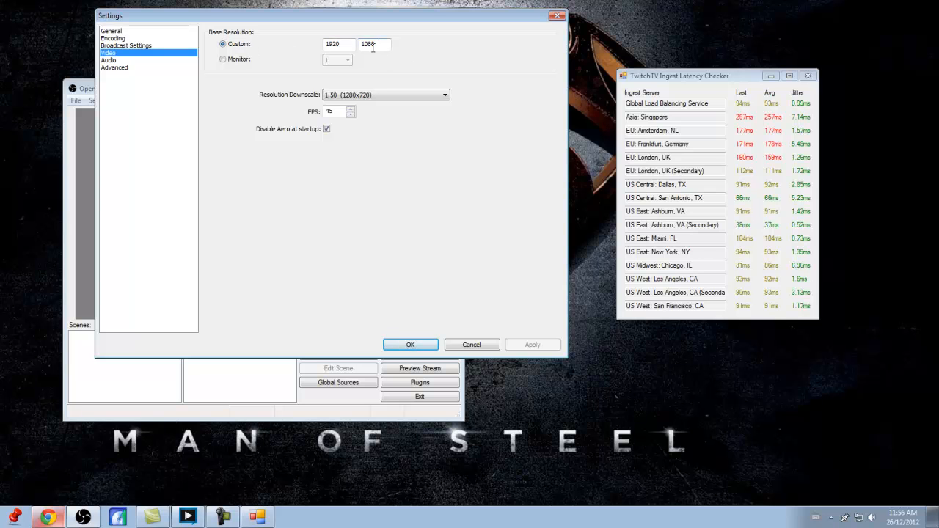
right_click(640, 393)
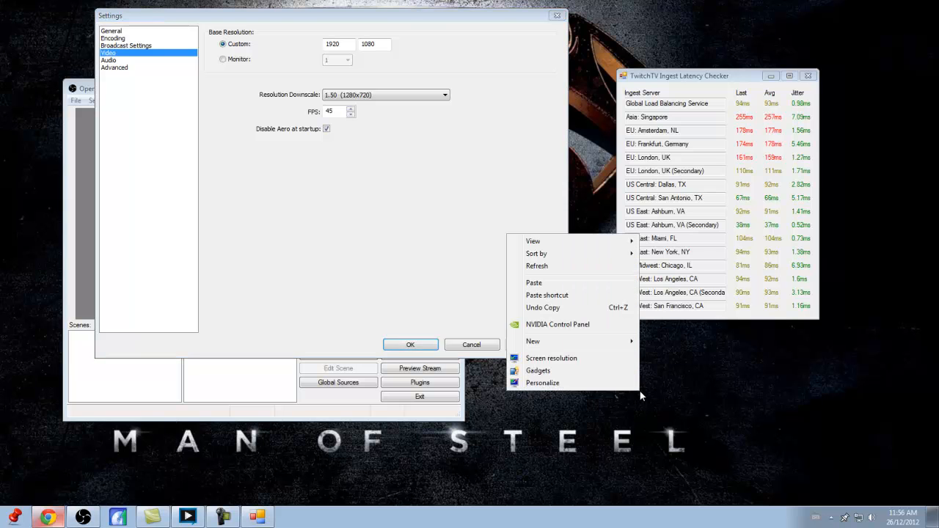
left_click(577, 360)
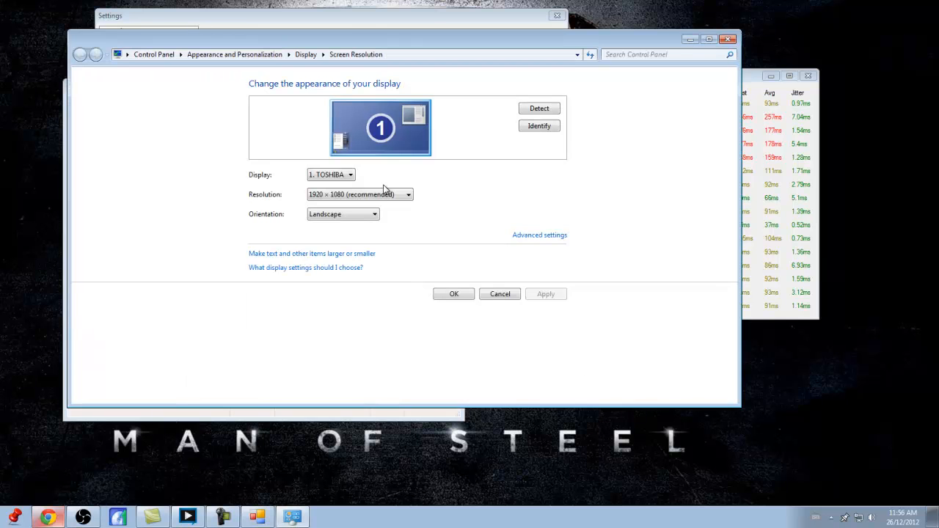
left_click(389, 195)
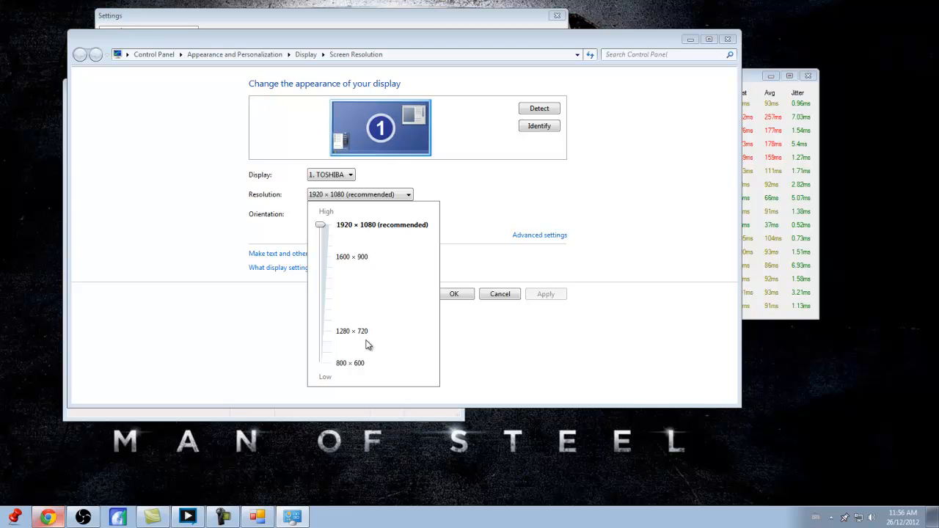
left_click_drag(370, 49, 401, 176)
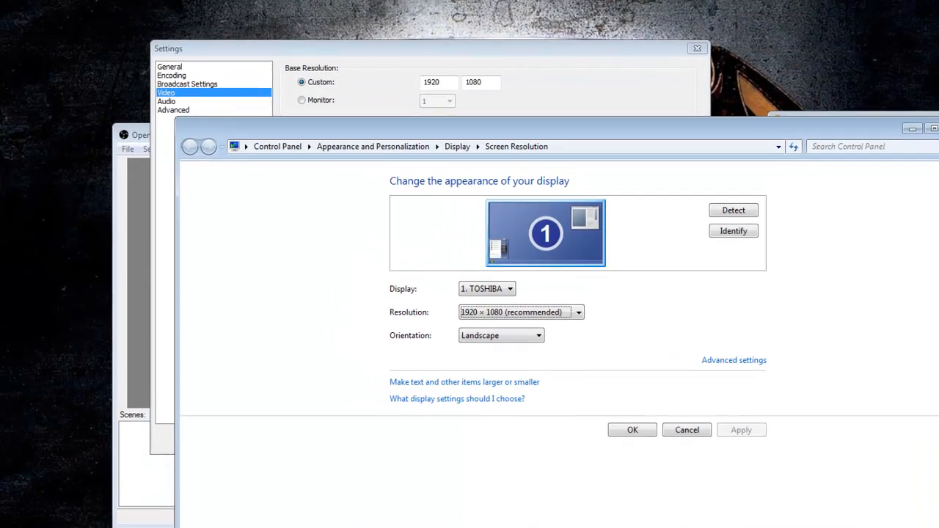
left_click(838, 60)
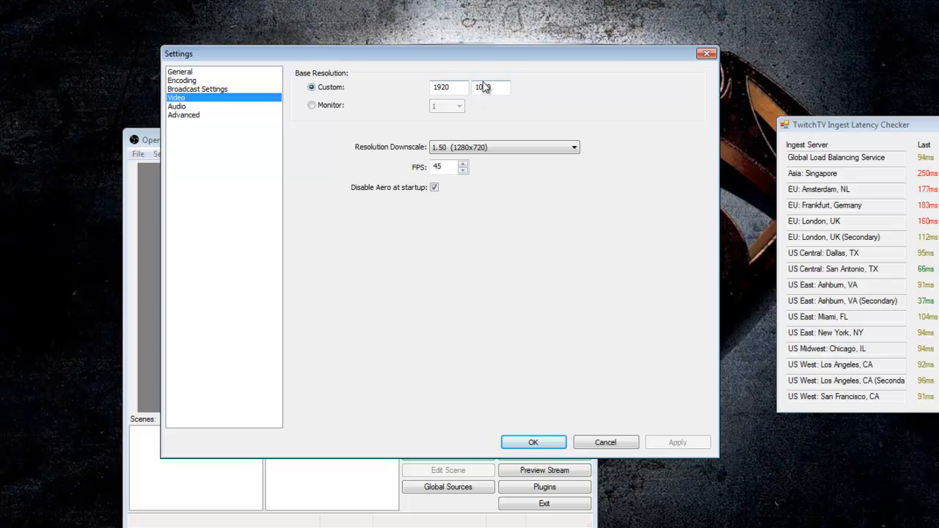
- Review the Resolution Downscale options, keeping 1.50 (1280x720)
left_click_drag(477, 59, 519, 72)
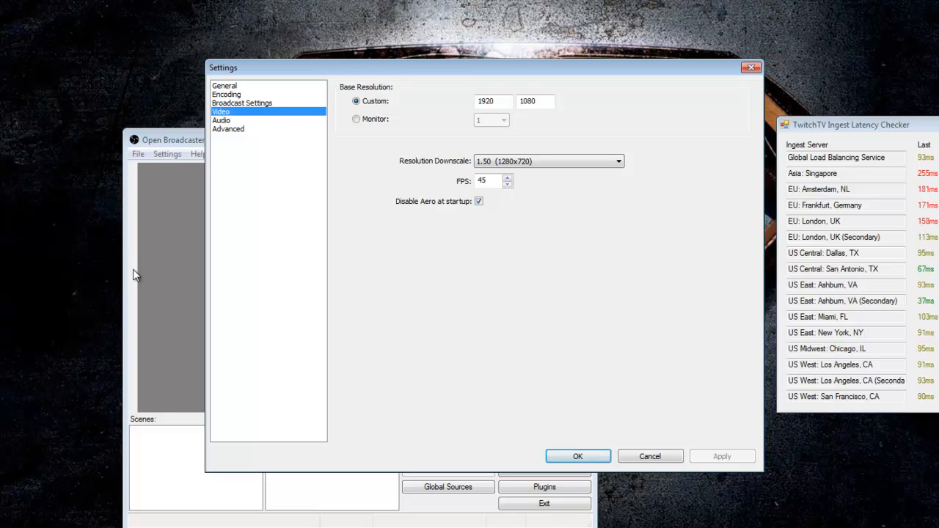
left_click(528, 163)
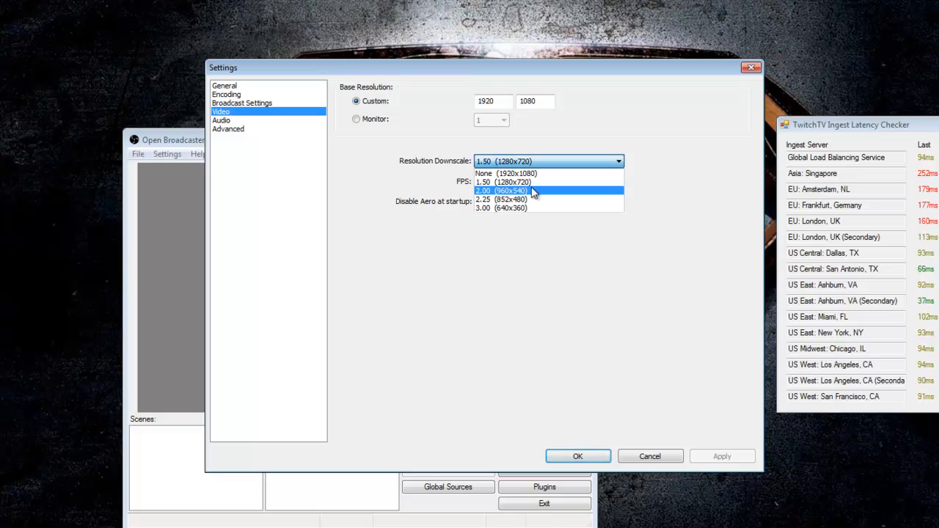
left_click(502, 181)
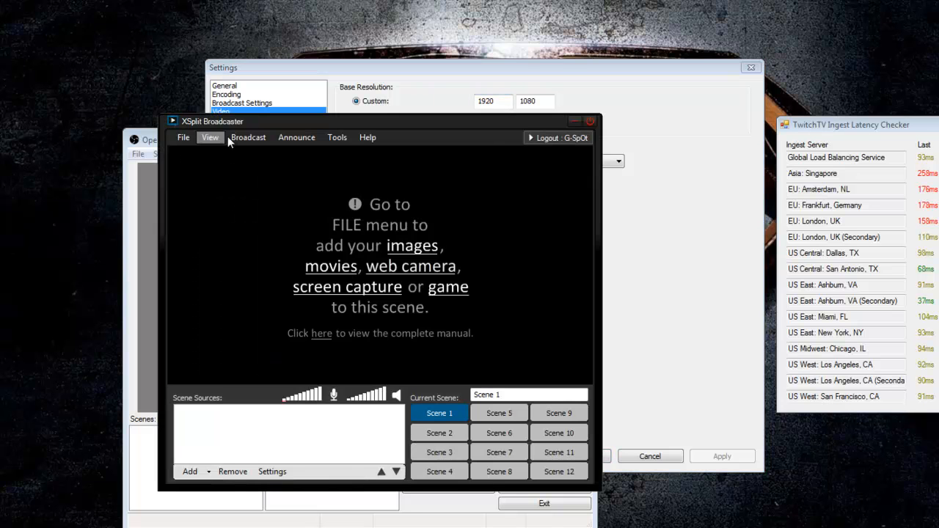
- Switch to XSplit Broadcaster and examine its frame rate options, then return to the settings
left_click(210, 138)
mouse_move(227, 167)
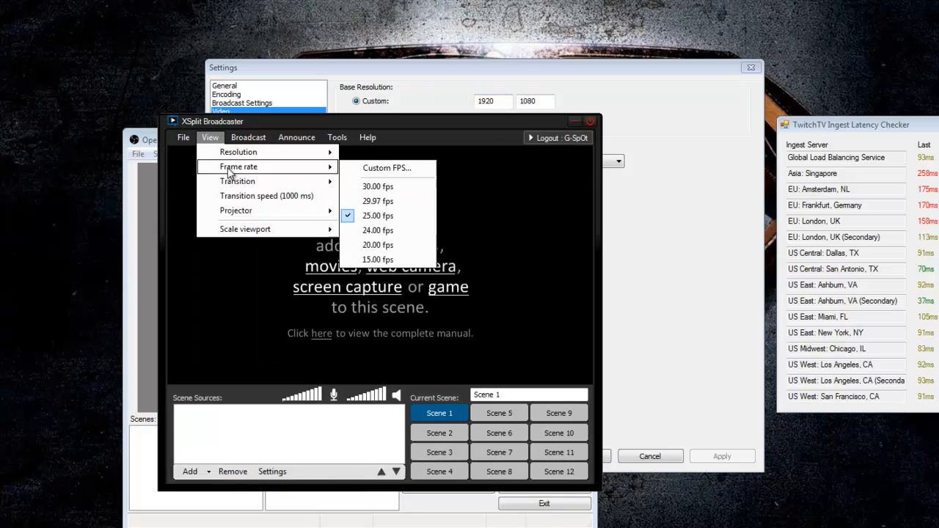
left_click(381, 188)
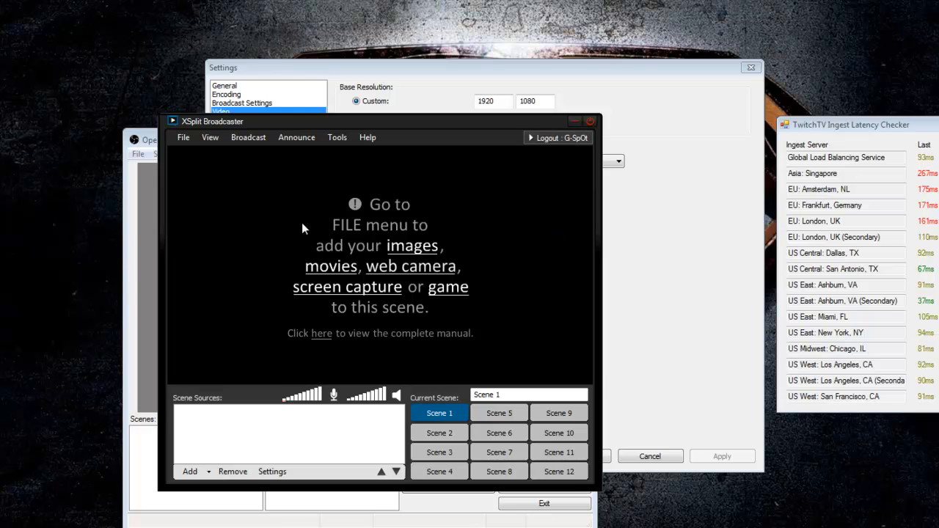
left_click(210, 138)
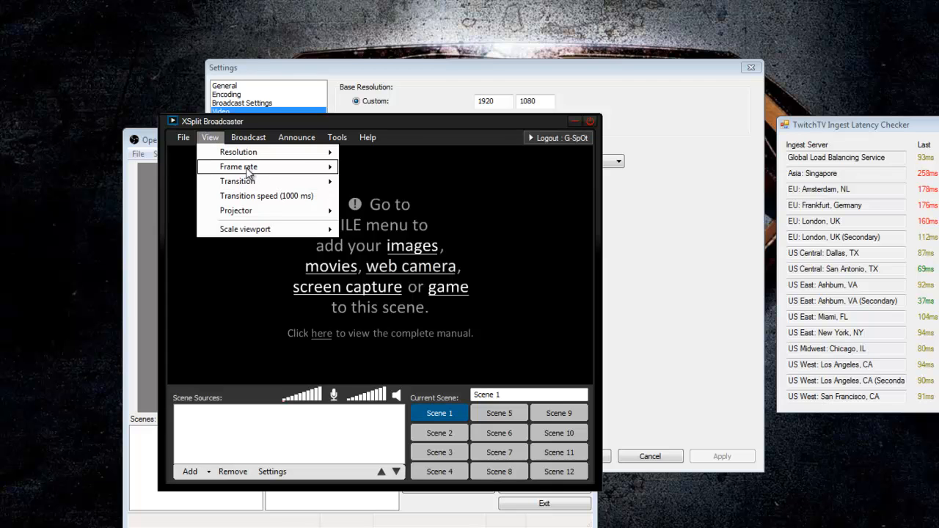
mouse_move(250, 172)
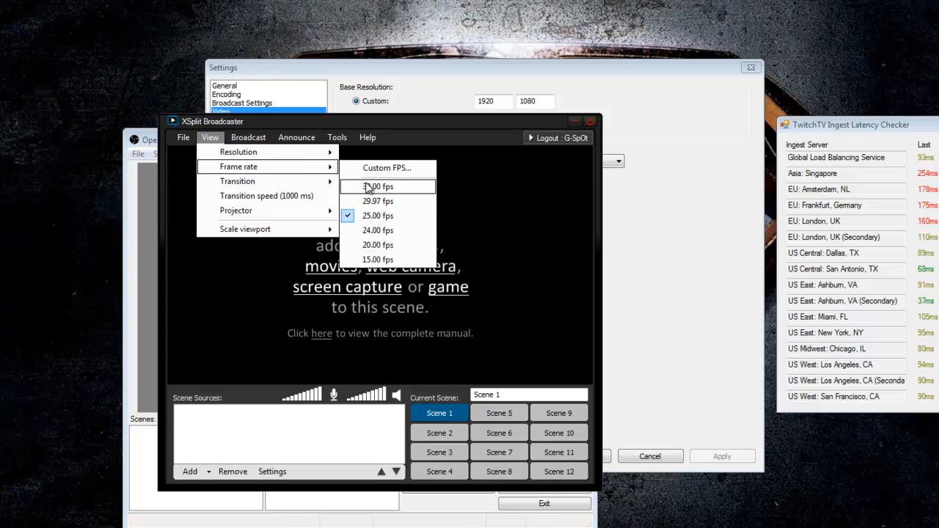
left_click(387, 67)
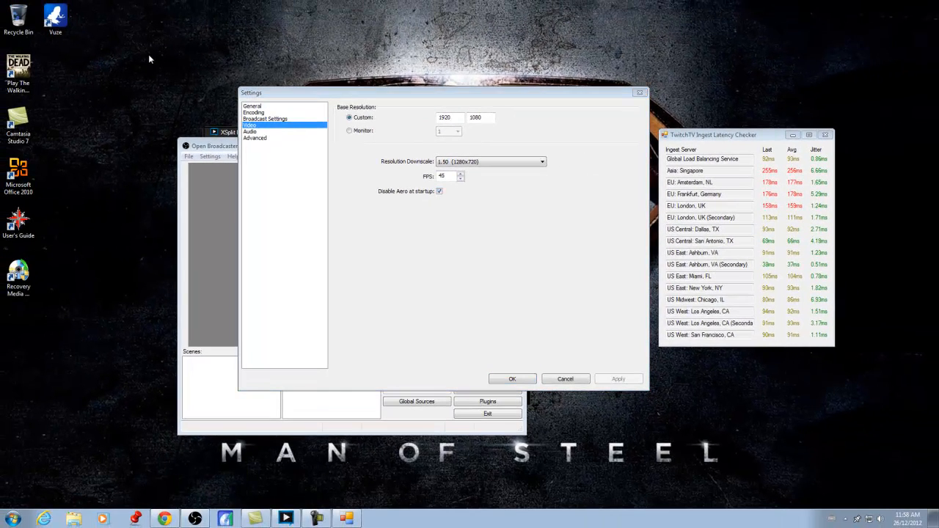
- Open the Audio settings and check the microphone/auxiliary audio device list
left_click_drag(146, 51, 853, 458)
left_click(633, 383)
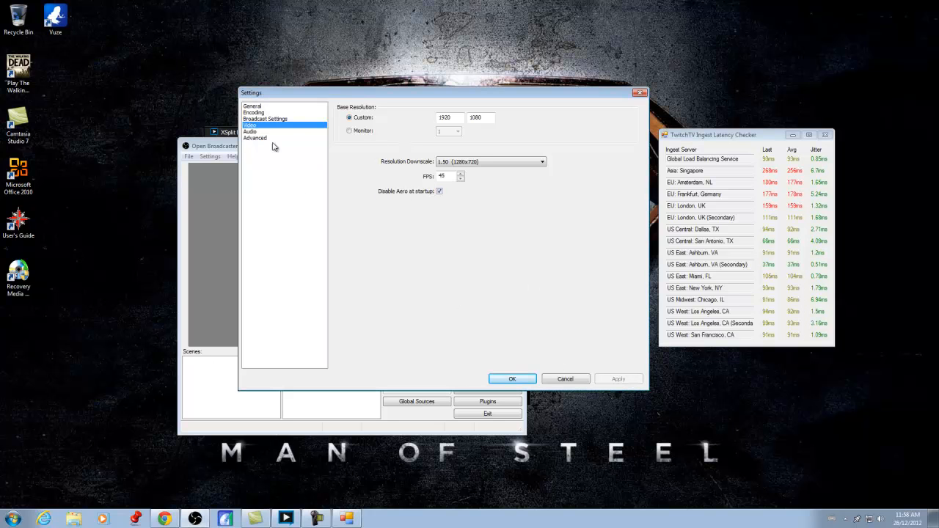
left_click(250, 132)
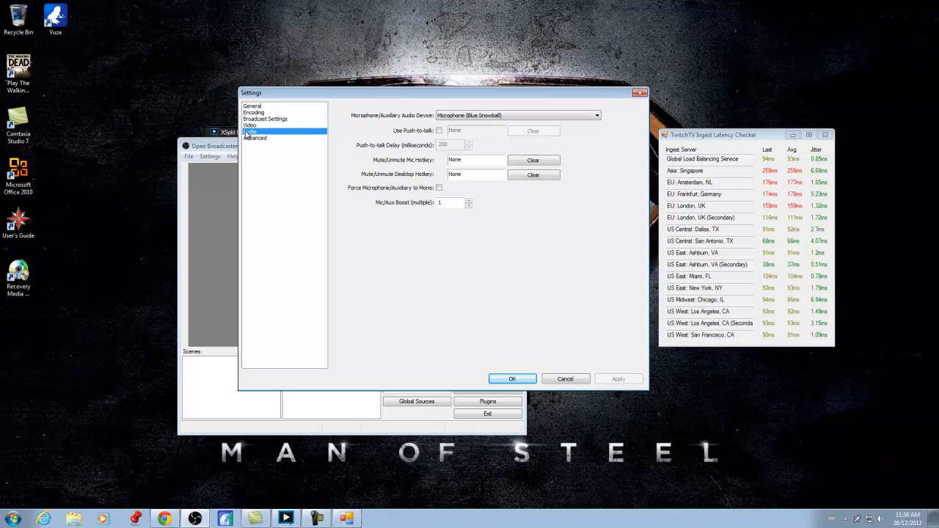
left_click(595, 117)
left_click(596, 117)
- Open the Advanced settings and examine the x264 CPU Preset options
left_click(256, 139)
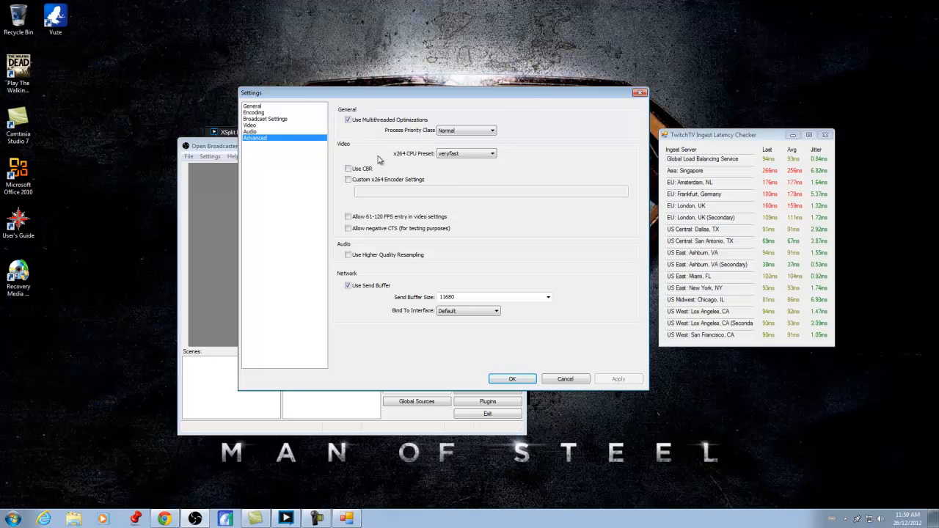
left_click(483, 157)
left_click(482, 157)
- Switch to XSplit Broadcaster and browse its View and Broadcast menus
left_click(286, 519)
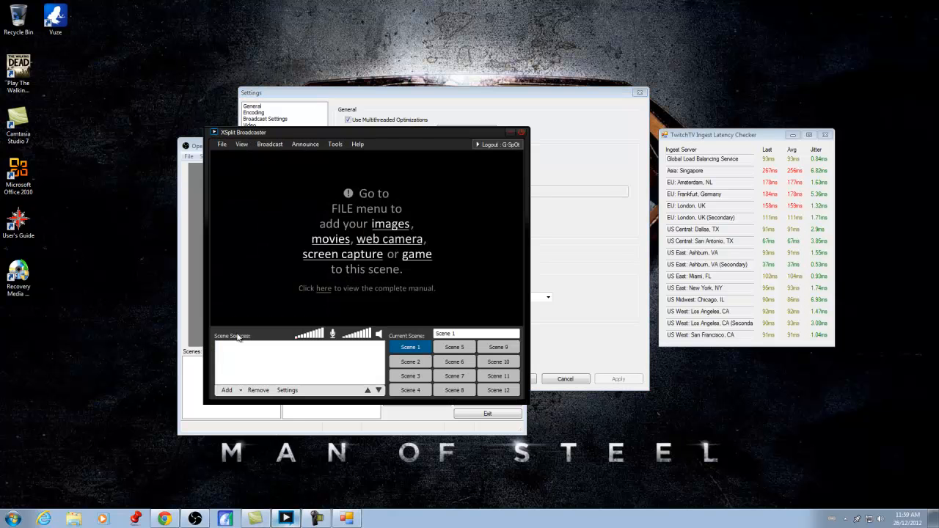
left_click(242, 144)
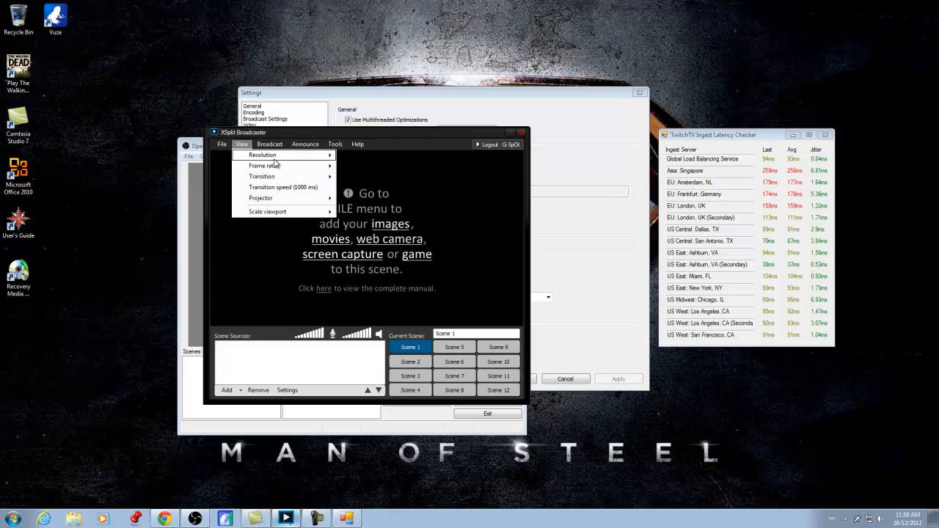
mouse_move(274, 179)
left_click(265, 141)
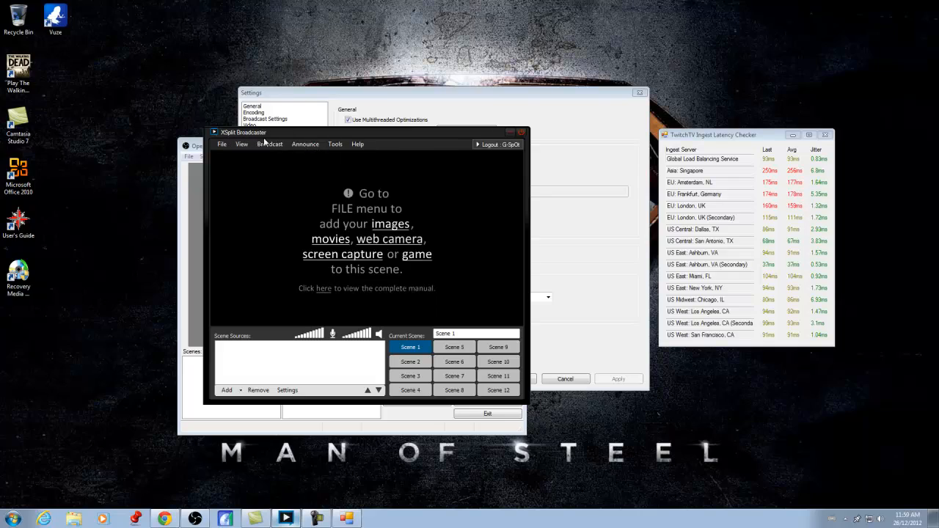
left_click(269, 144)
left_click(354, 130)
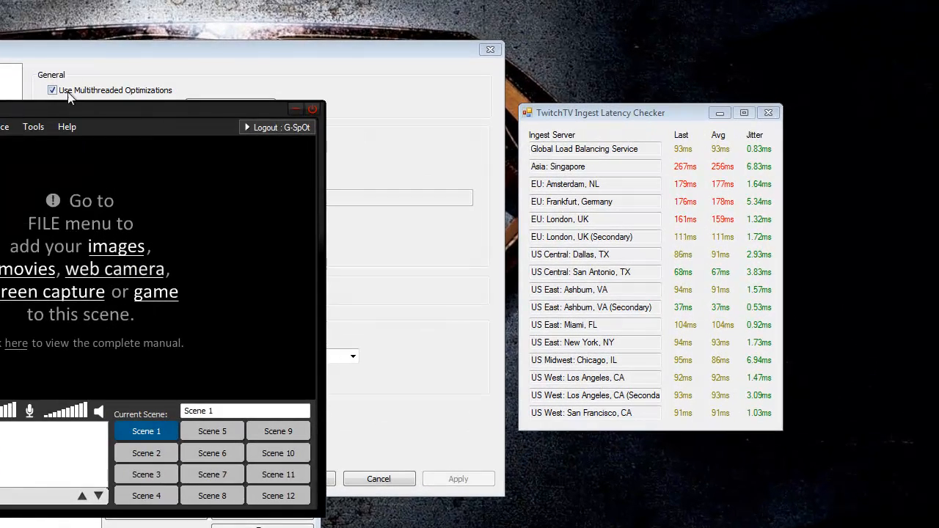
- Return to the settings window and review the x264 CPU Preset list again
left_click(78, 46)
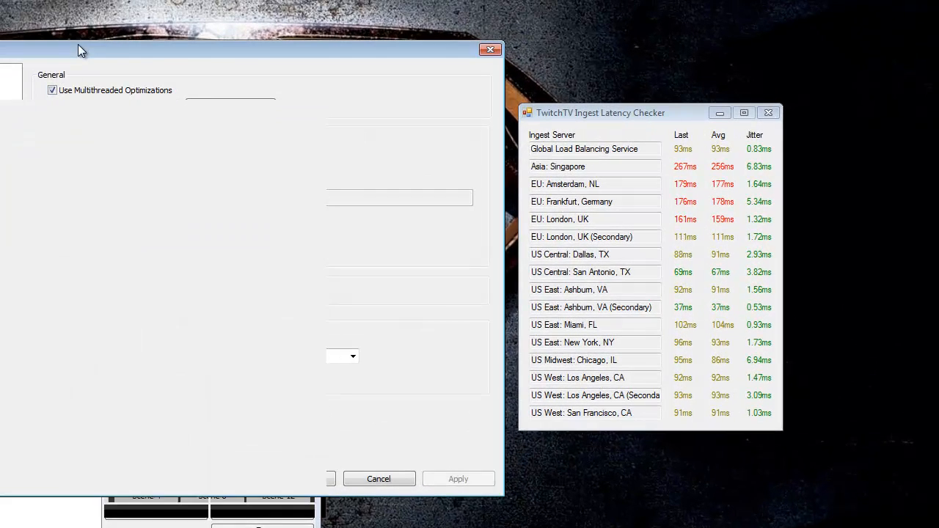
left_click(265, 141)
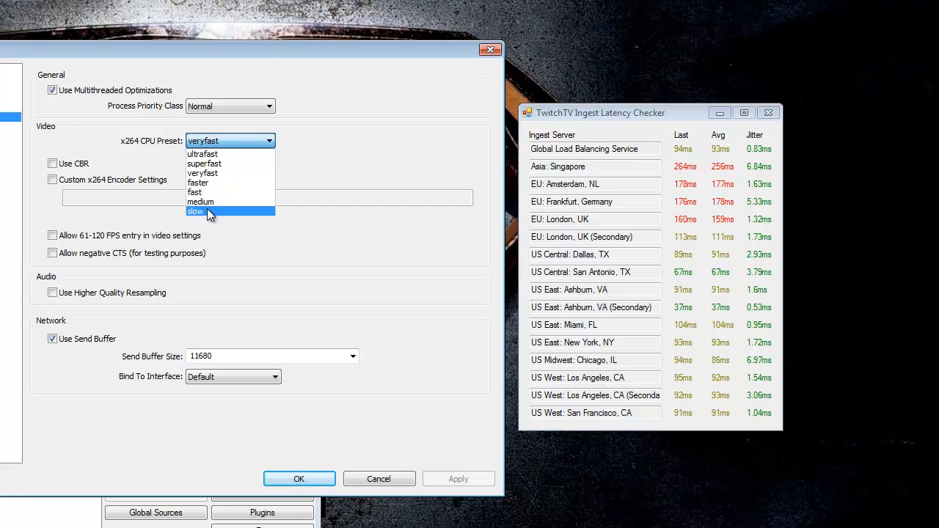
left_click(281, 47)
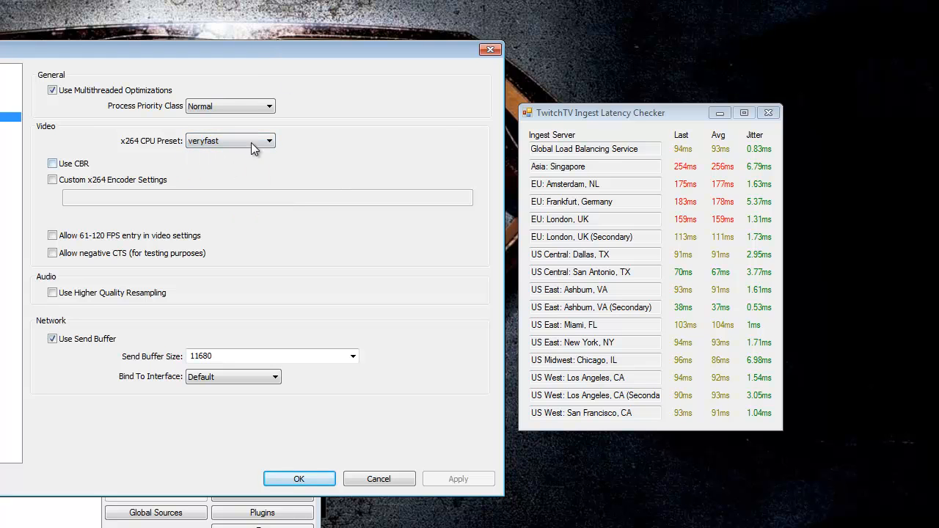
left_click(270, 142)
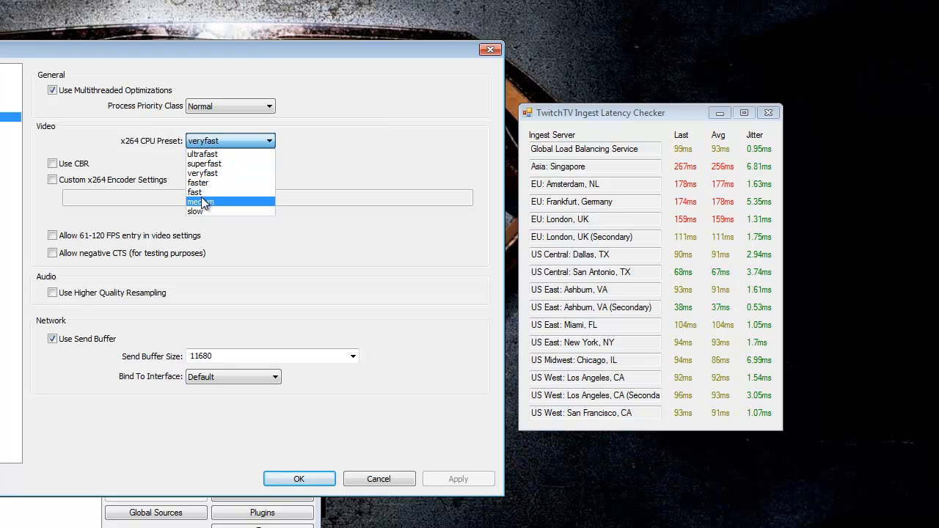
left_click(156, 50)
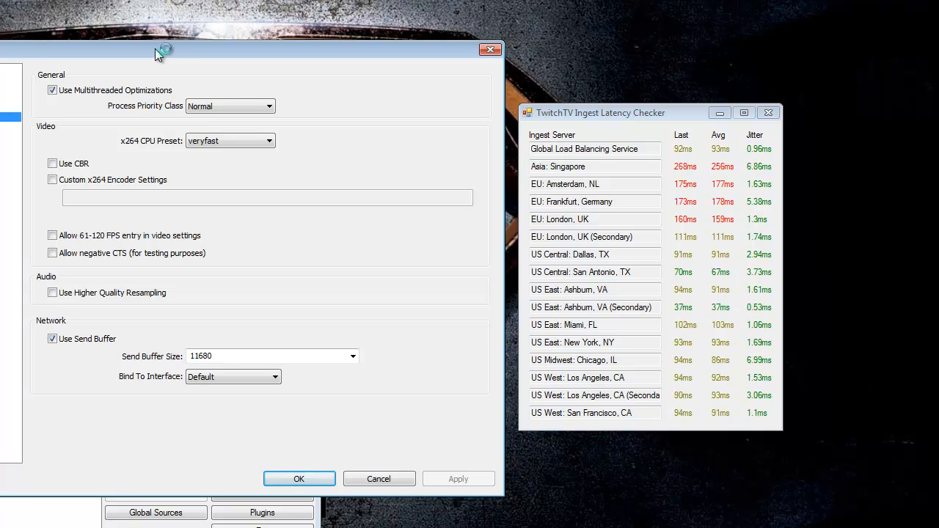
- Open Windows Task Manager on the Performance tab and place it beside the settings window
key("ctrl+shift+Escape")
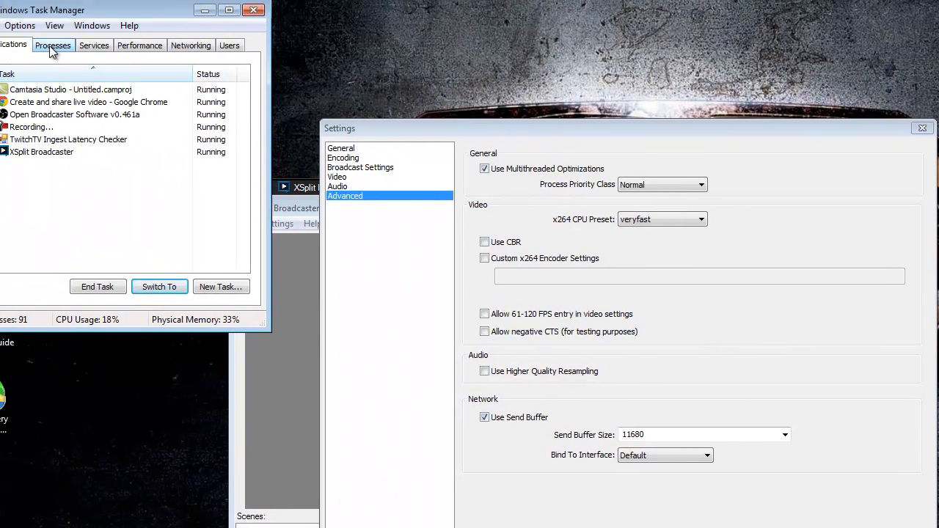
left_click(50, 46)
left_click(140, 47)
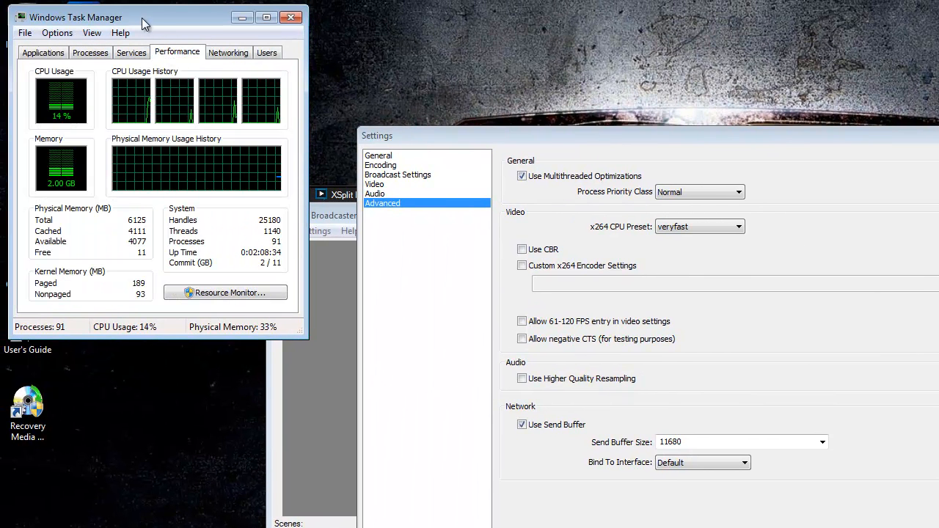
left_click_drag(144, 25, 181, 115)
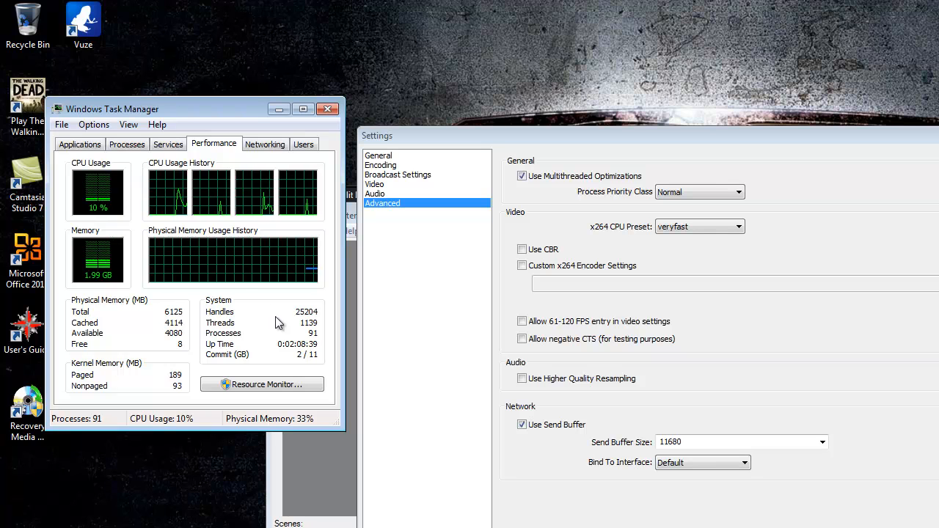
- Review the x264 CPU Preset options and step through each settings section back to Advanced
left_click(719, 228)
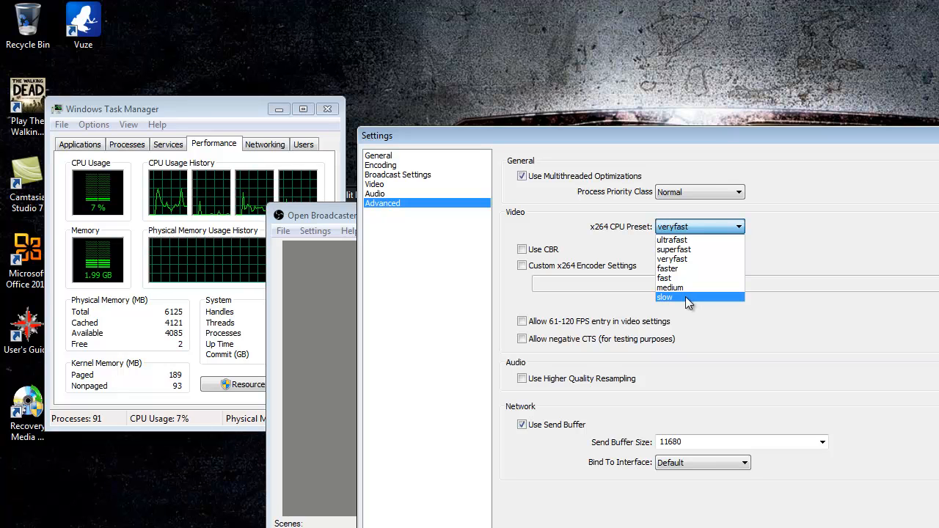
left_click(736, 232)
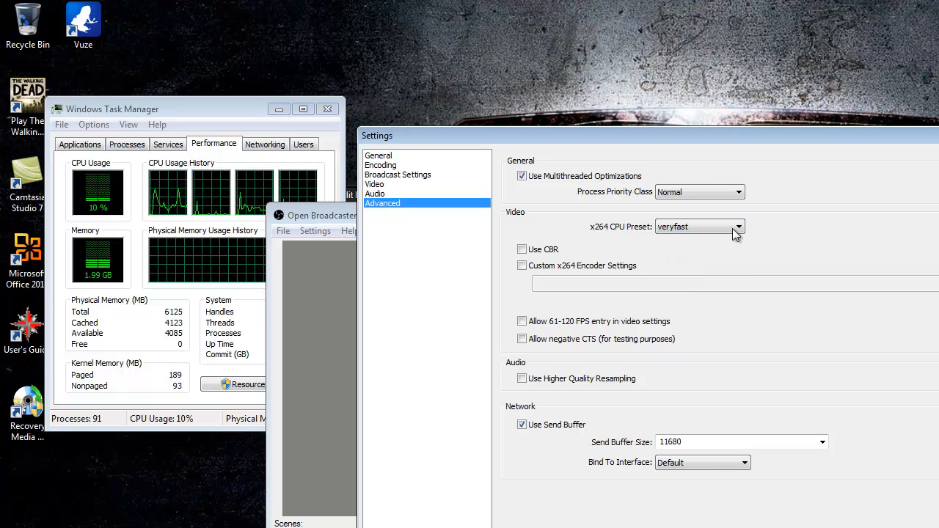
left_click(734, 227)
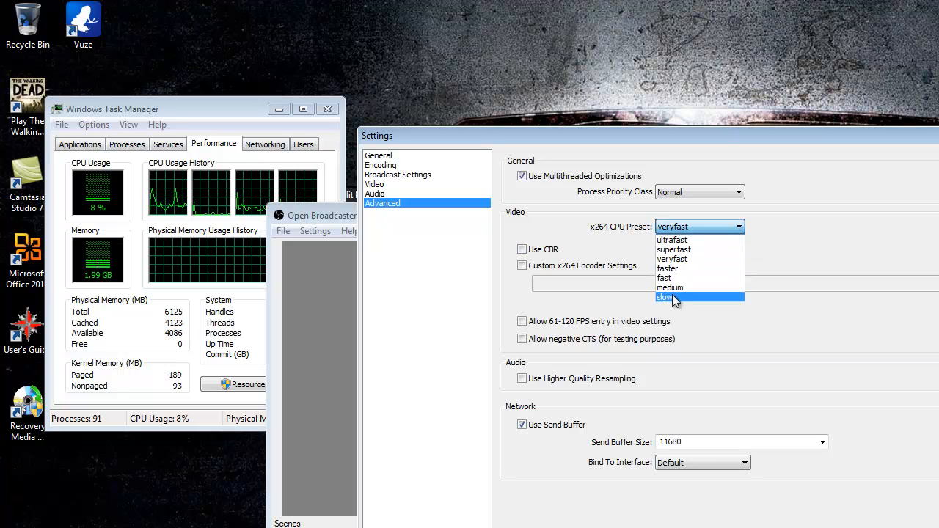
left_click(880, 237)
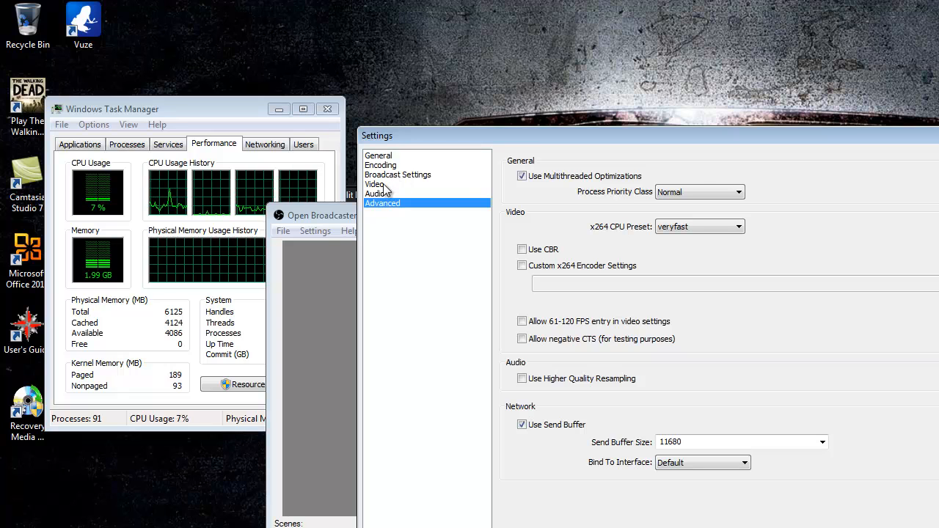
left_click(393, 156)
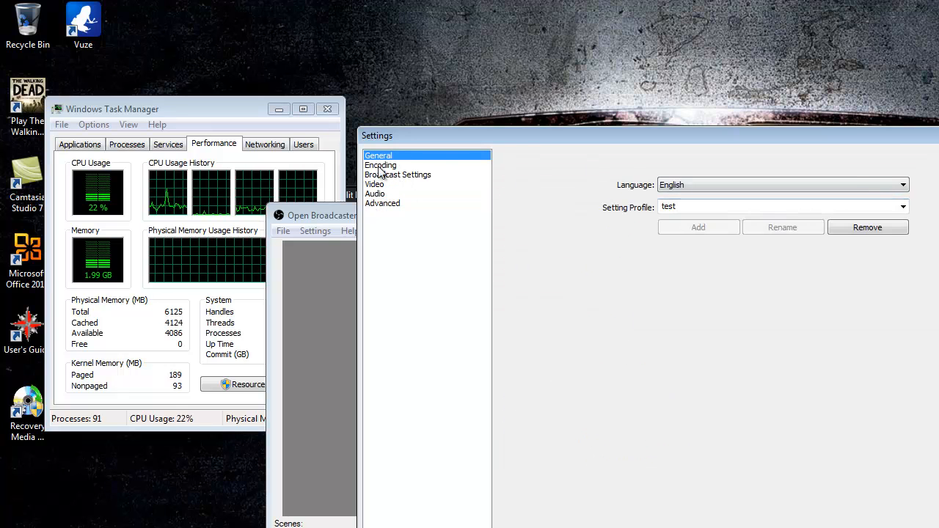
left_click(403, 166)
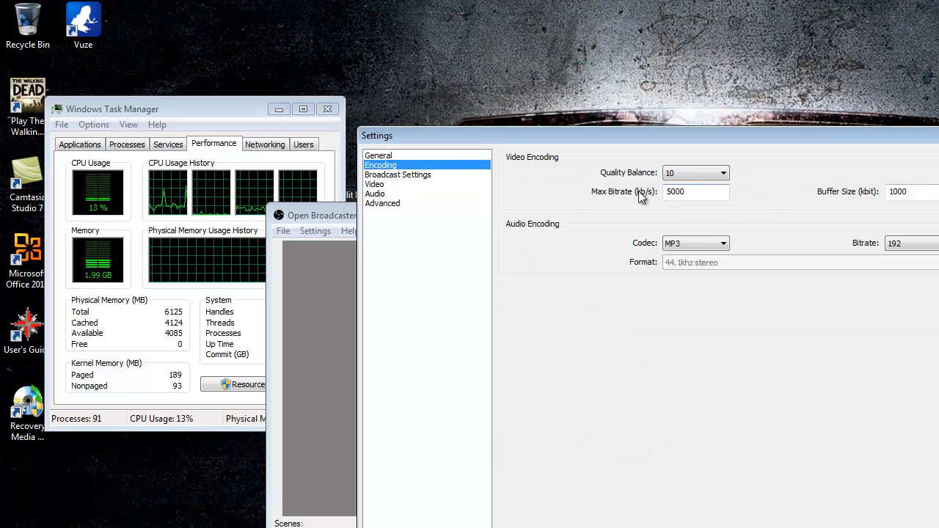
left_click(375, 187)
left_click(375, 194)
left_click(383, 203)
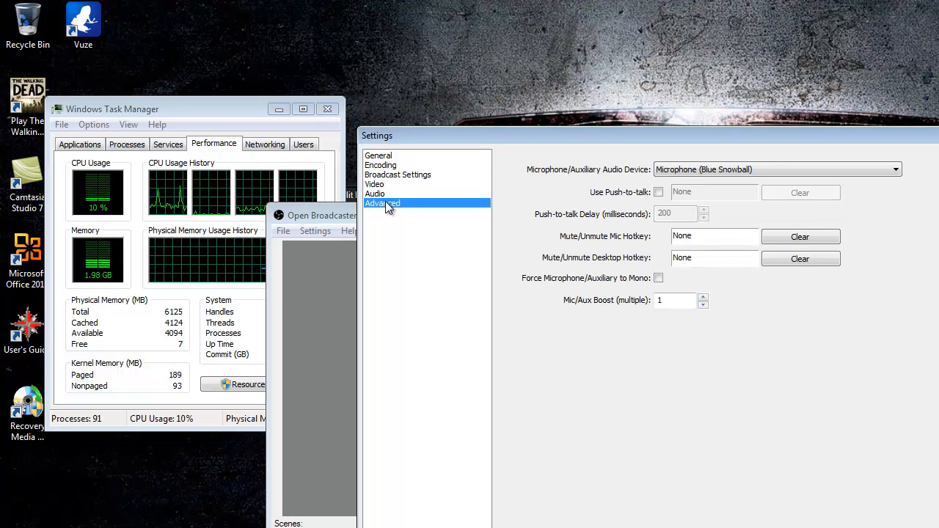
- Set the x264 CPU Preset to slow and accept the warning
left_click(692, 227)
left_click(705, 295)
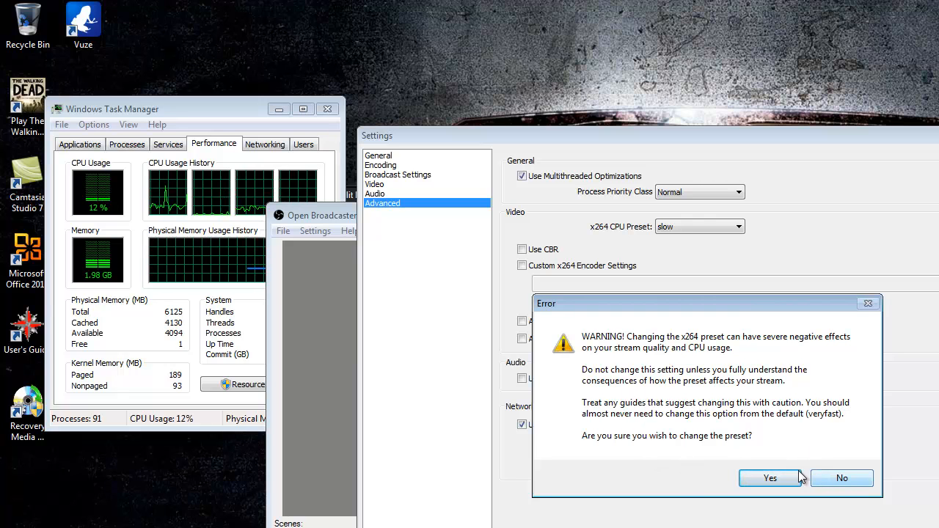
left_click(770, 480)
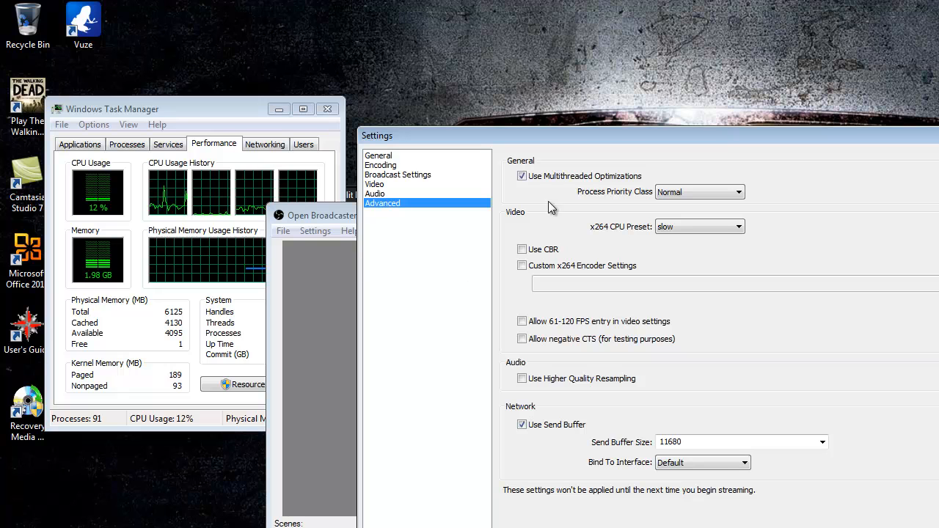
- Save and apply the changed settings when leaving the Advanced section
left_click(383, 176)
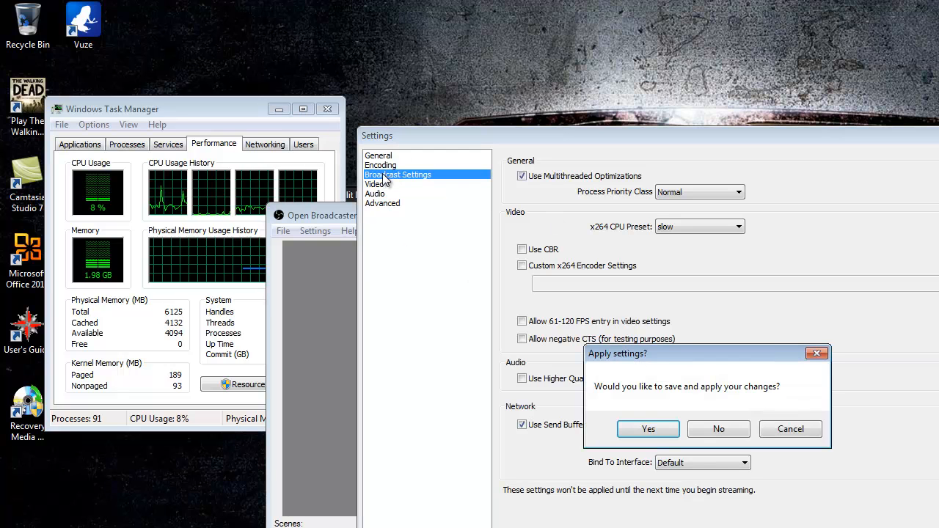
left_click(801, 433)
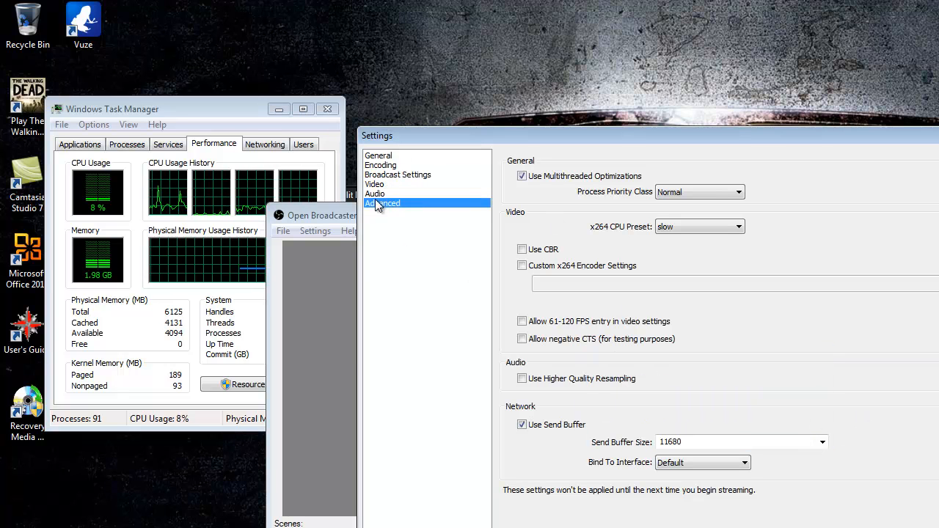
left_click(378, 155)
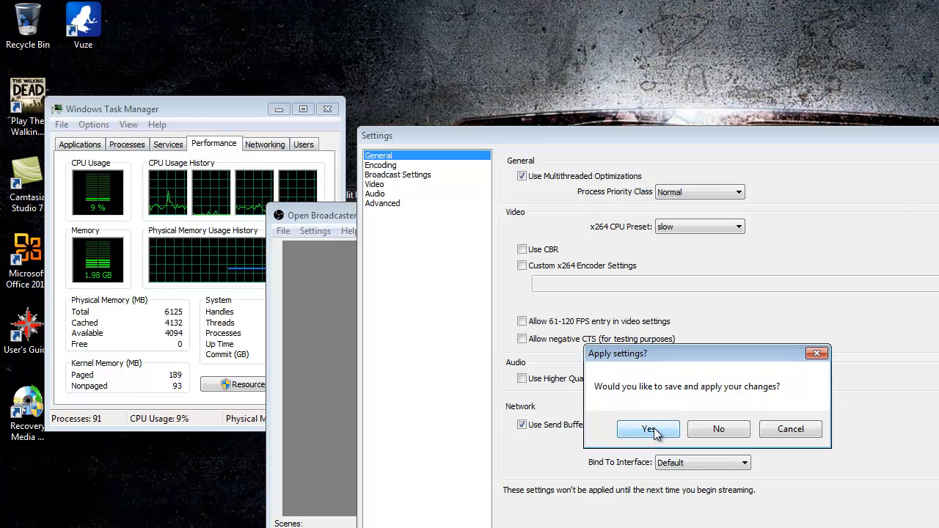
left_click(650, 430)
- Review the Max Bitrate in Encoding, then set the x264 CPU Preset back to veryfast
left_click(380, 165)
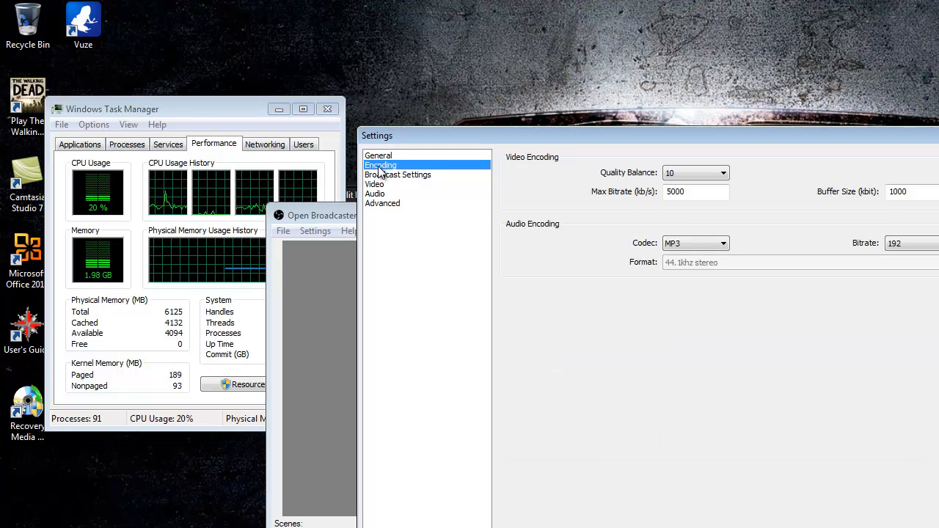
double_click(685, 194)
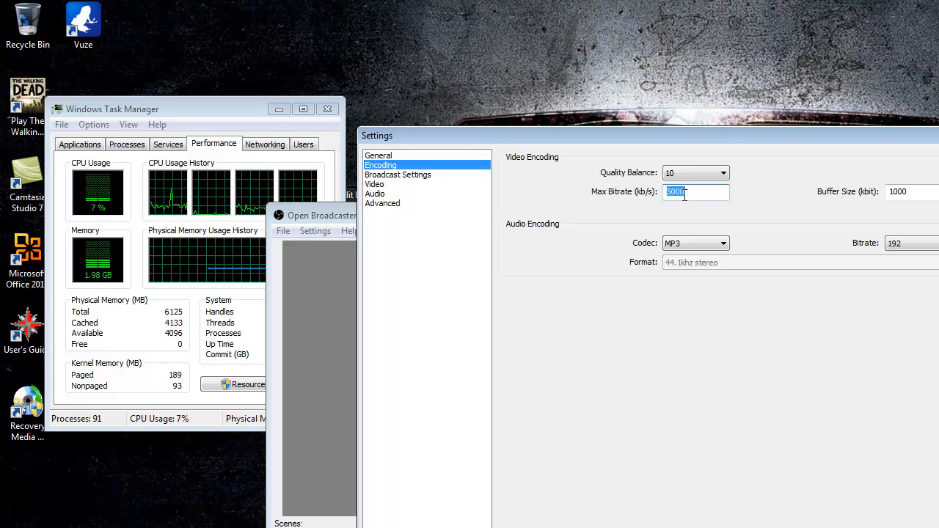
left_click(378, 204)
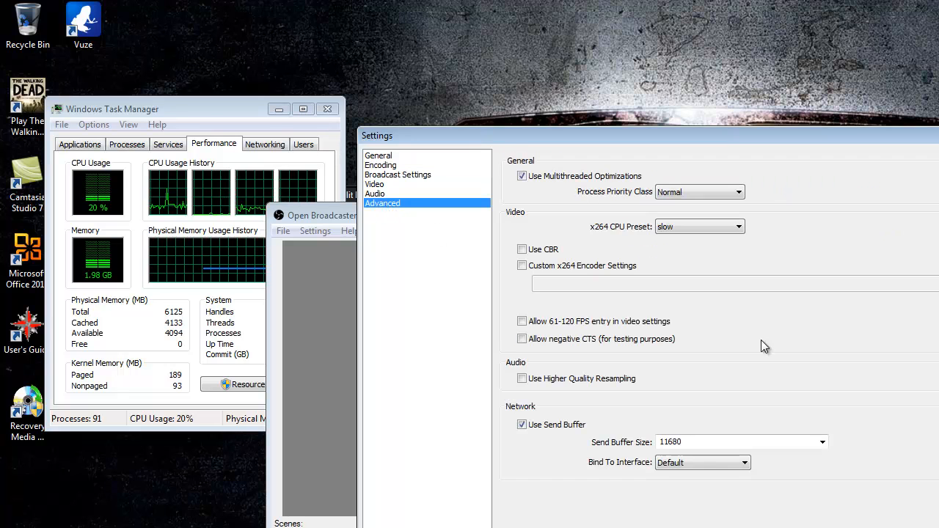
left_click(715, 226)
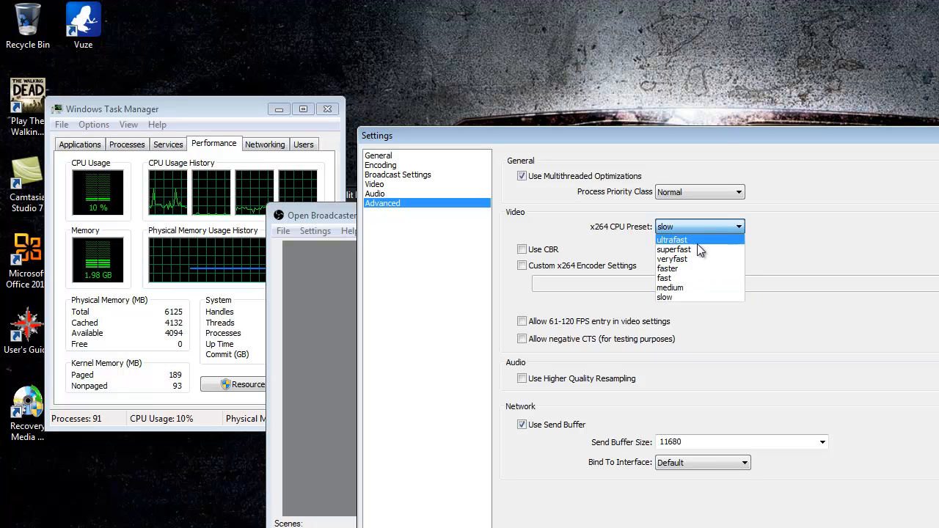
left_click(671, 260)
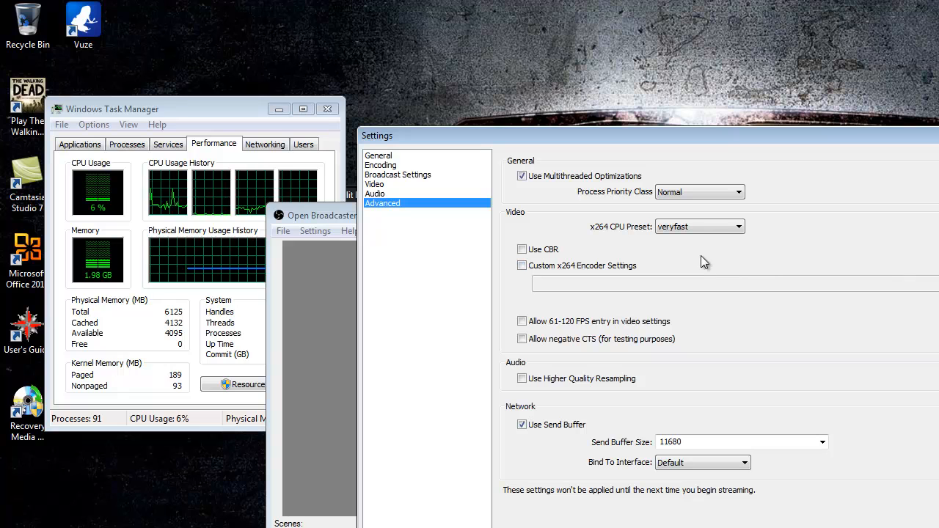
- Try the Use CBR option, then enable Custom x264 Encoder Settings instead
left_click(522, 251)
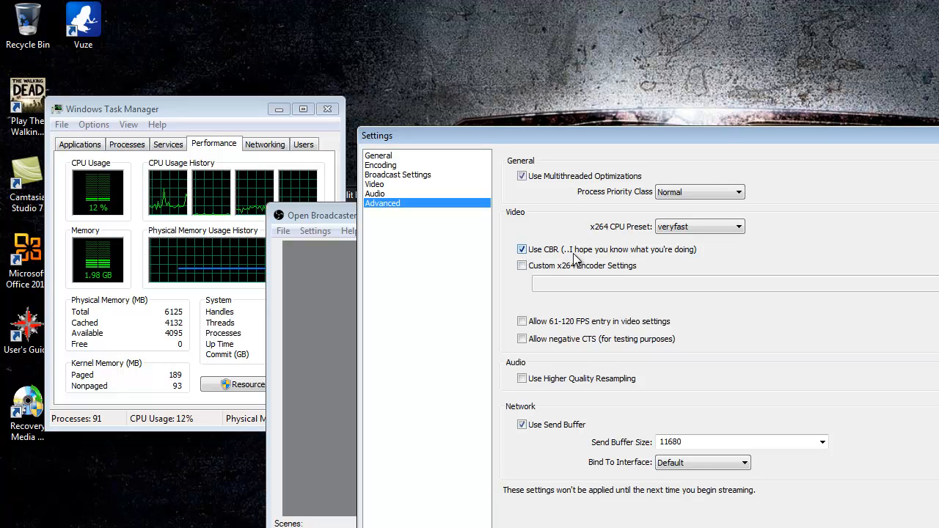
left_click(523, 250)
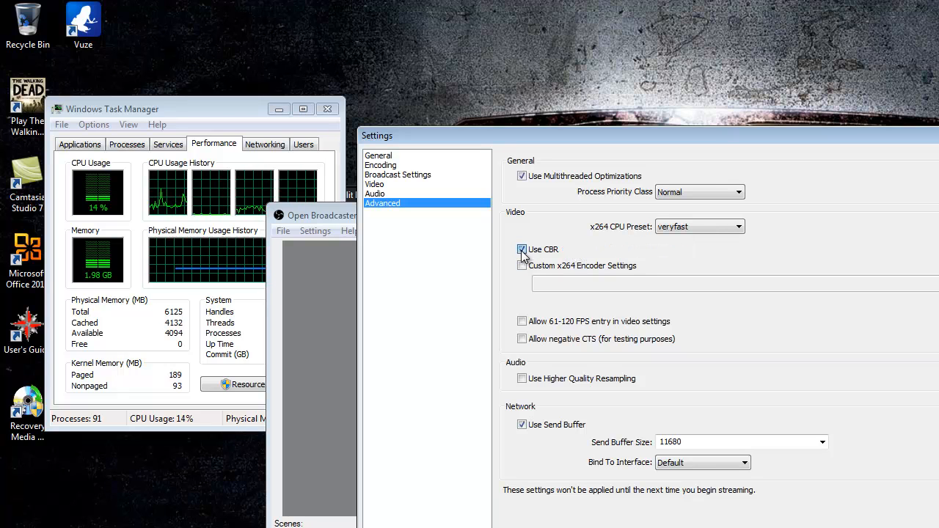
left_click(522, 265)
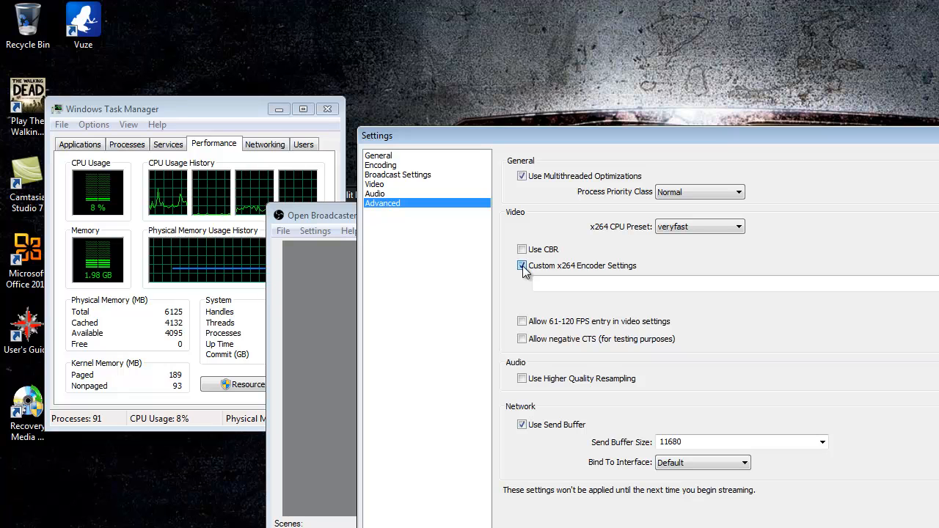
- Disable Custom x264 Encoder Settings, toggle the 61-120 FPS option on and off, and check the Send Buffer Size list
left_click(522, 265)
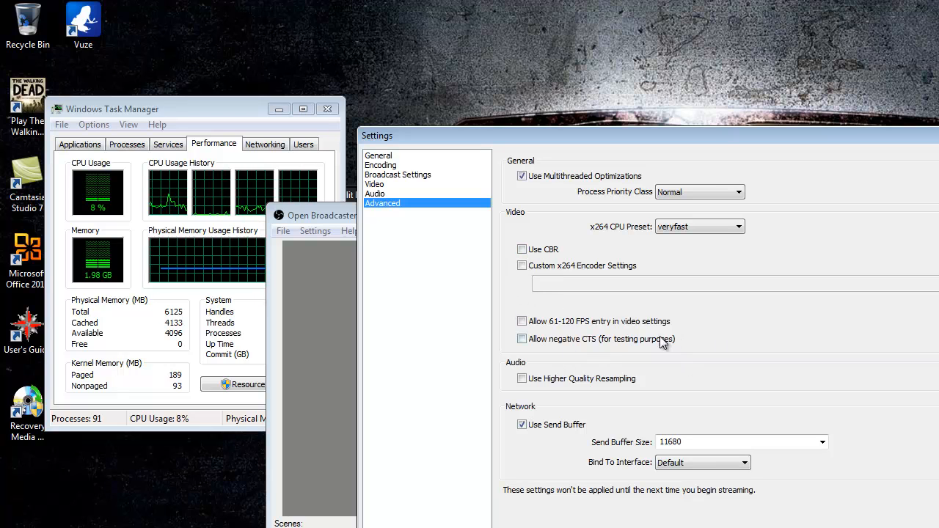
left_click(522, 322)
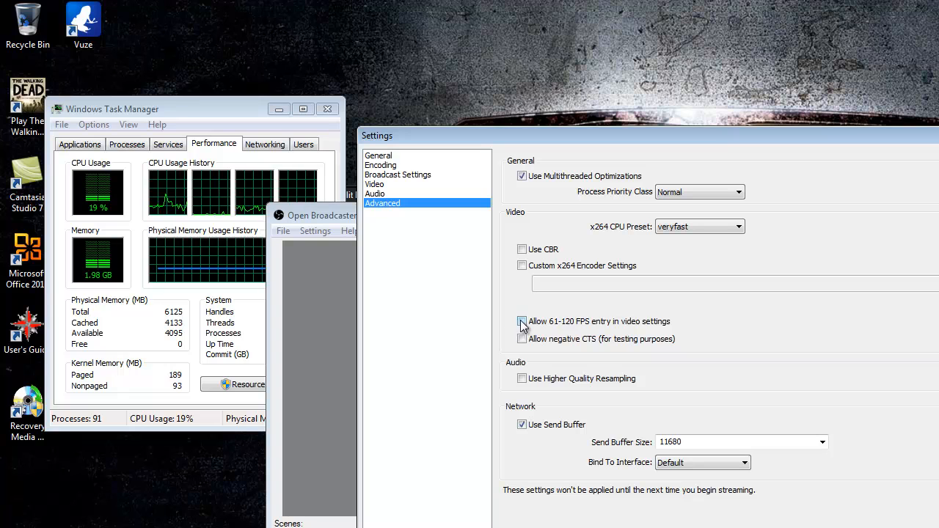
left_click(522, 321)
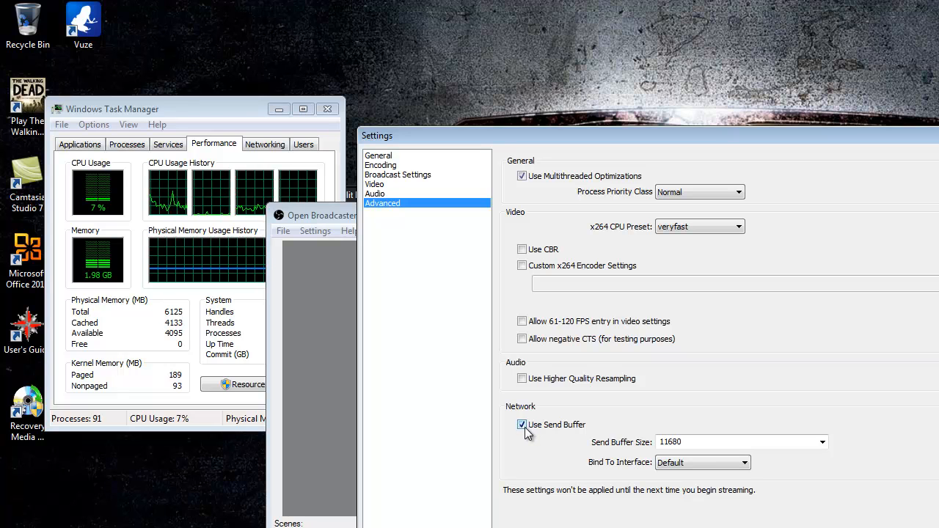
left_click(824, 442)
left_click(740, 360)
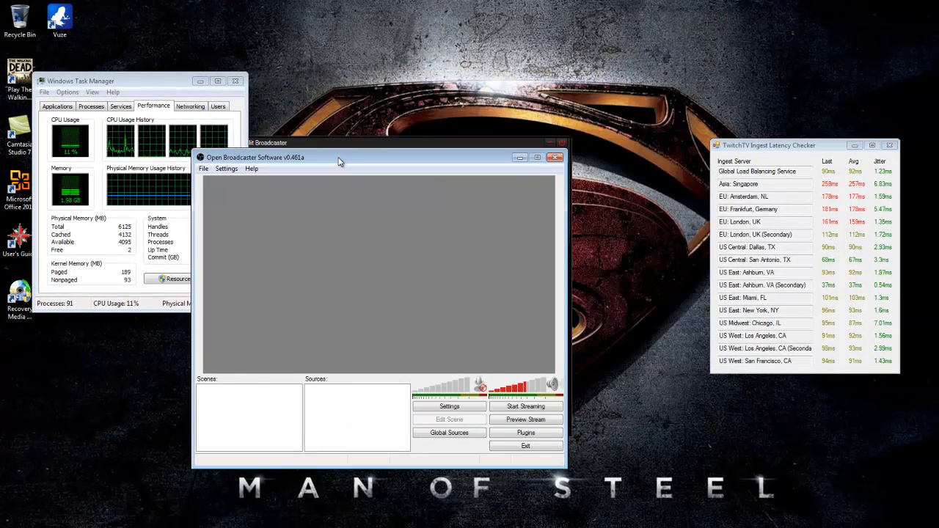
- Close the Settings and XSplit Broadcaster windows and move the OBS main window higher on the desktop
left_click_drag(339, 162, 427, 221)
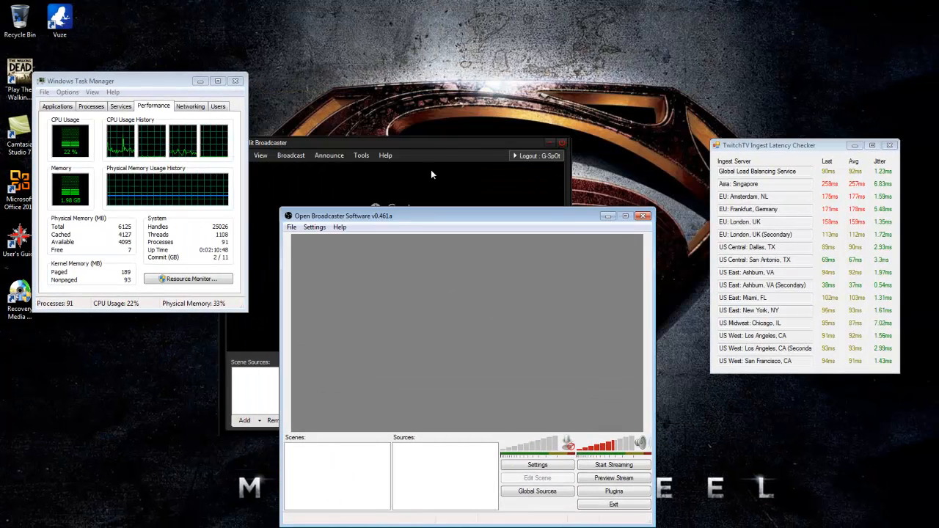
left_click(552, 143)
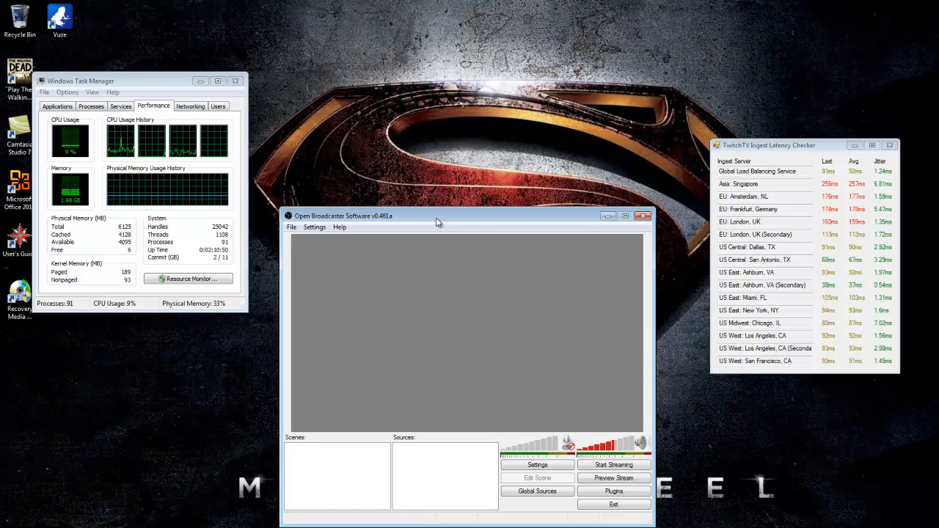
left_click_drag(436, 217, 432, 164)
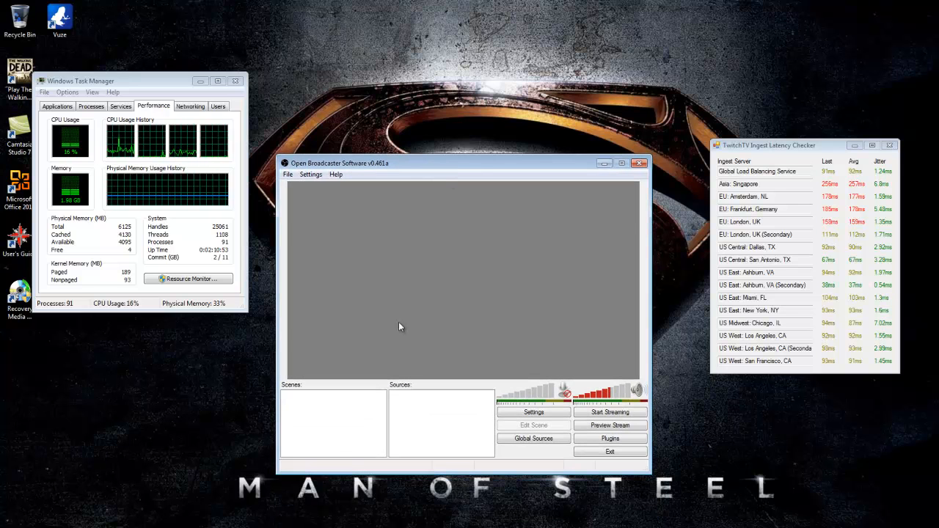
- Add a new scene with the default name Scene
right_click(301, 393)
left_click(329, 408)
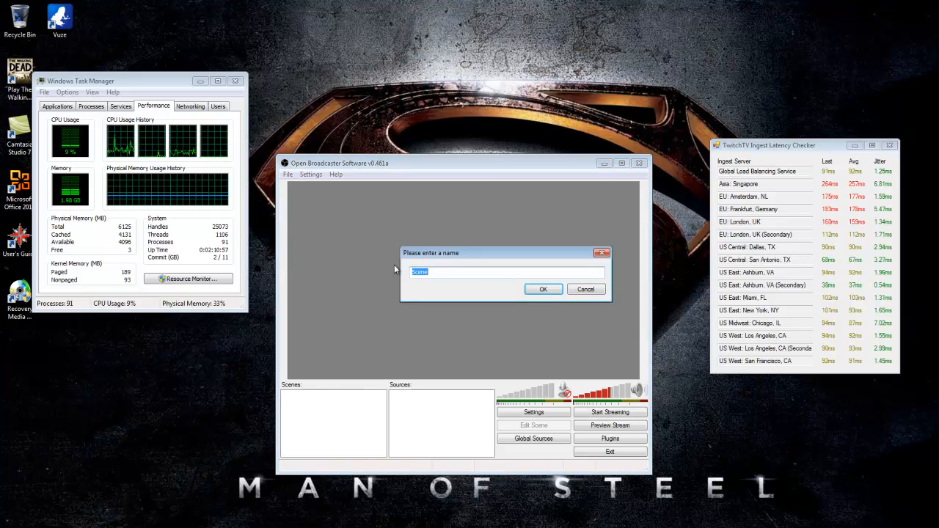
left_click(542, 290)
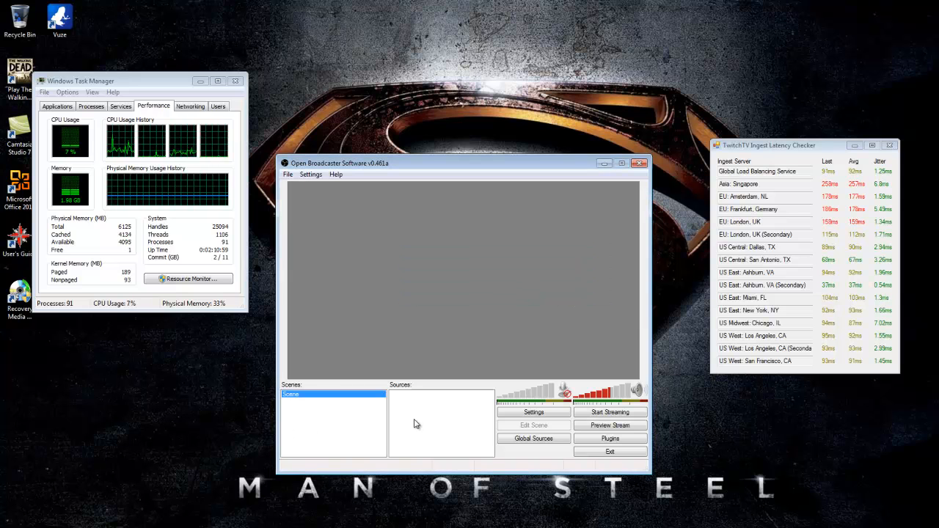
- Rename the scene to Twitch
right_click(314, 397)
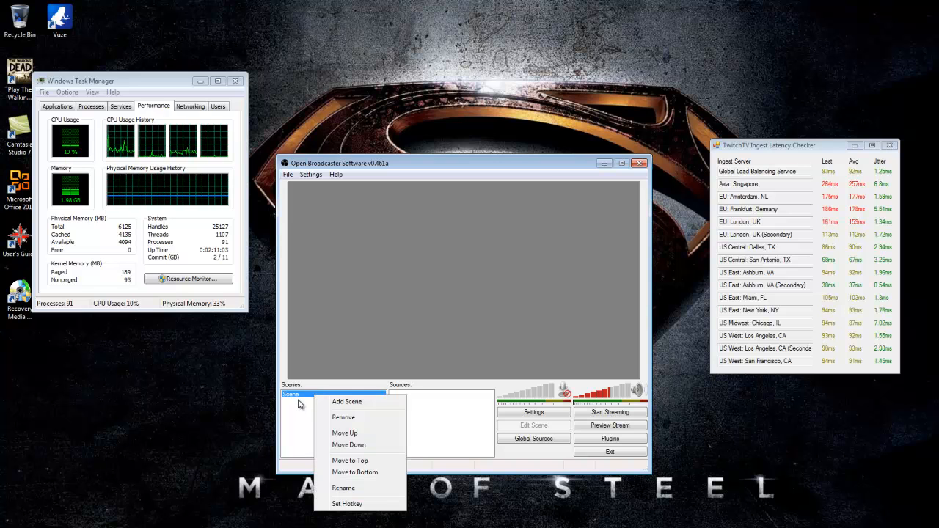
left_click(356, 489)
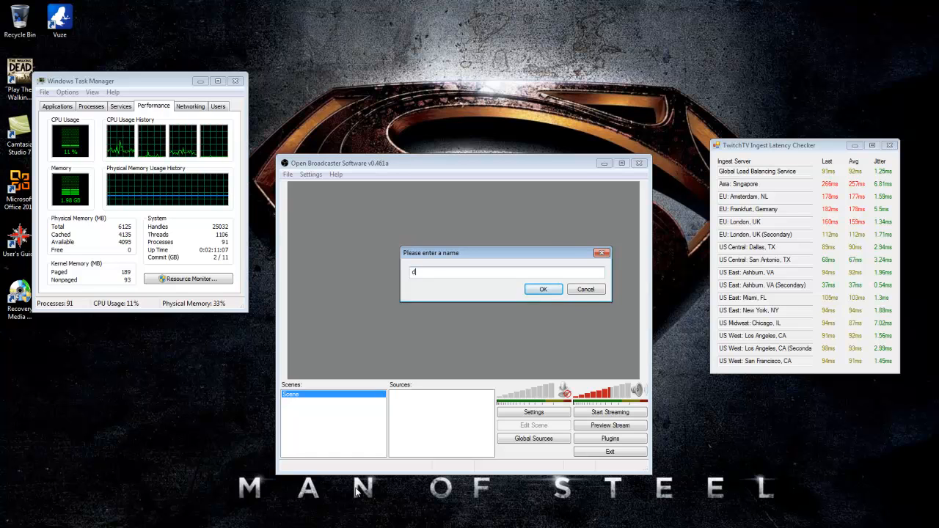
key("BackSpace")
type("T")
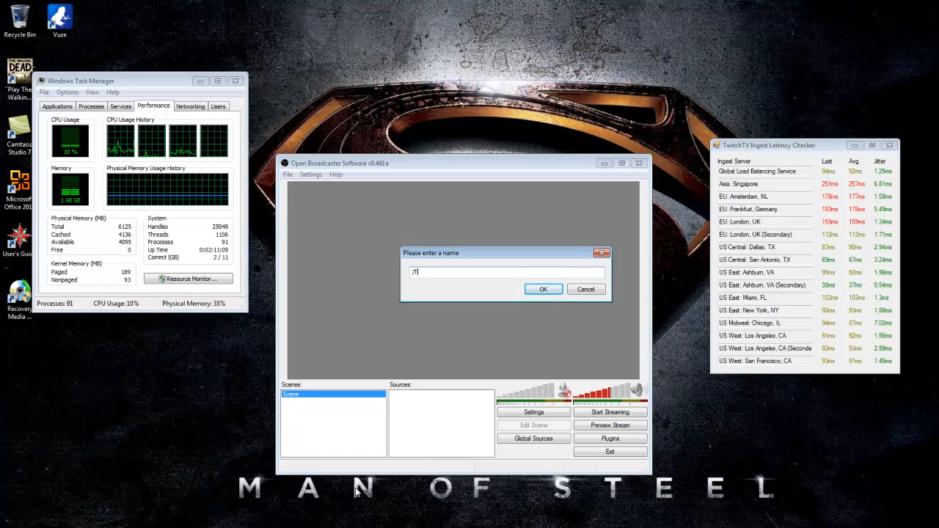
type("witch")
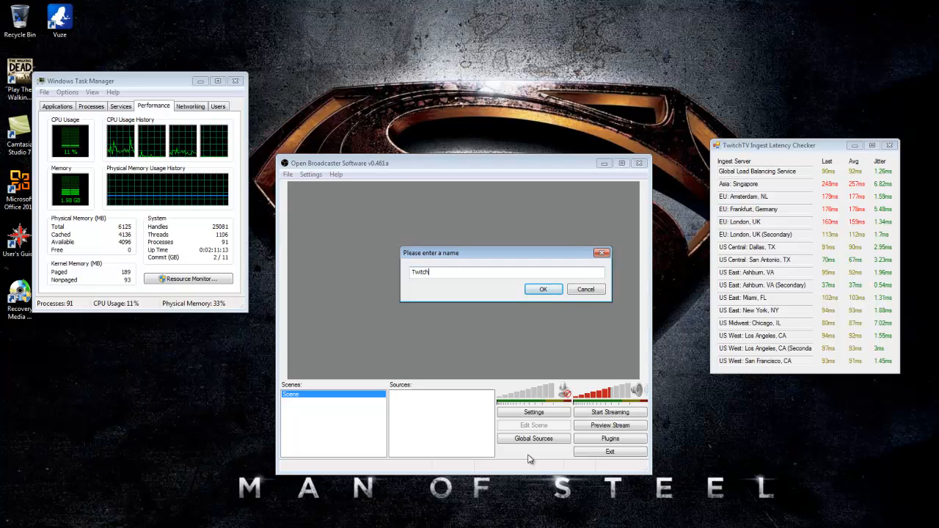
left_click(537, 290)
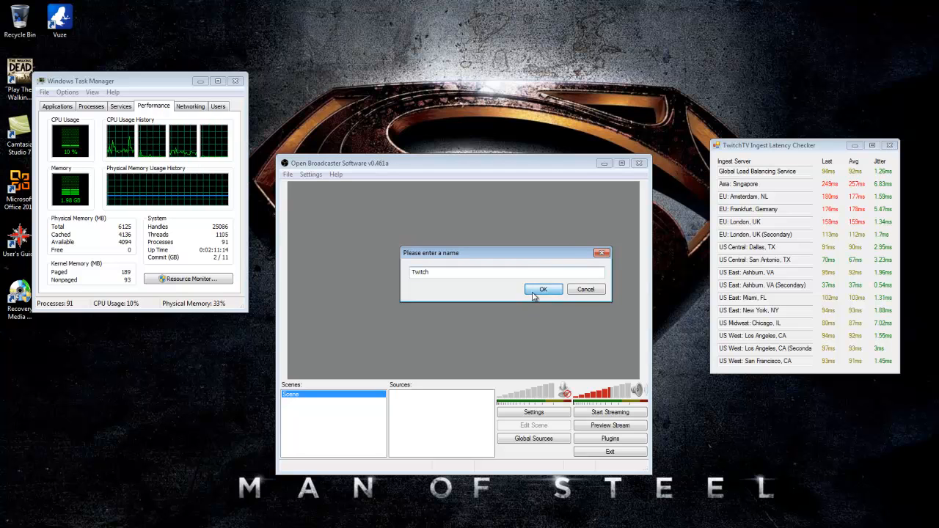
- Add a Software Capture source to the Twitch scene named Screen Region
right_click(416, 404)
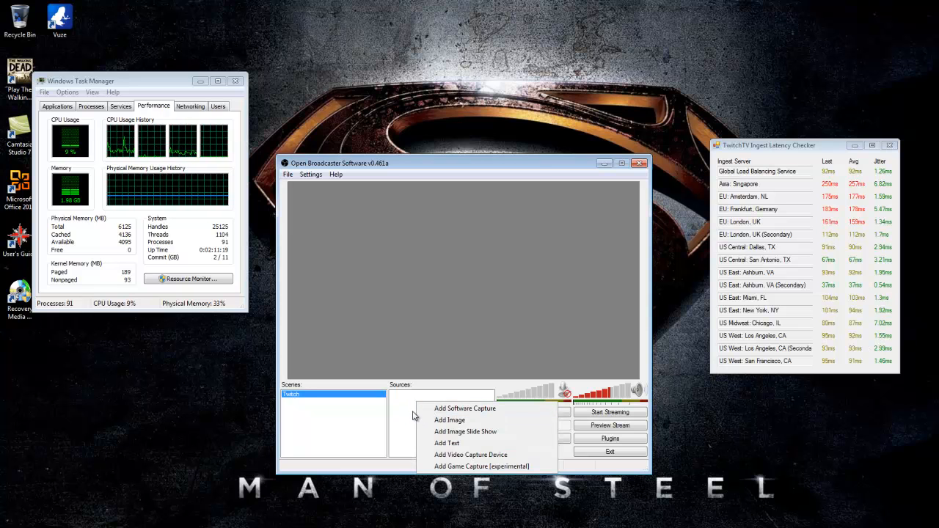
left_click(465, 410)
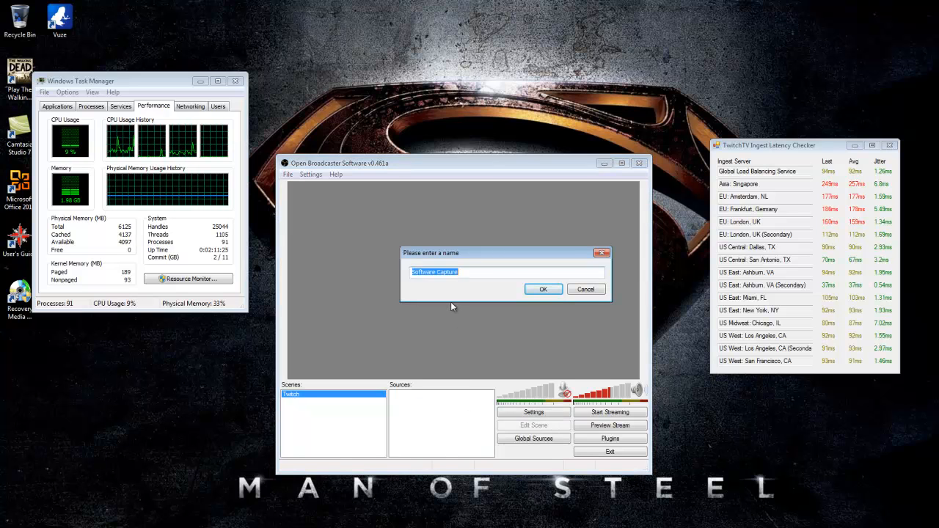
type("Screen ")
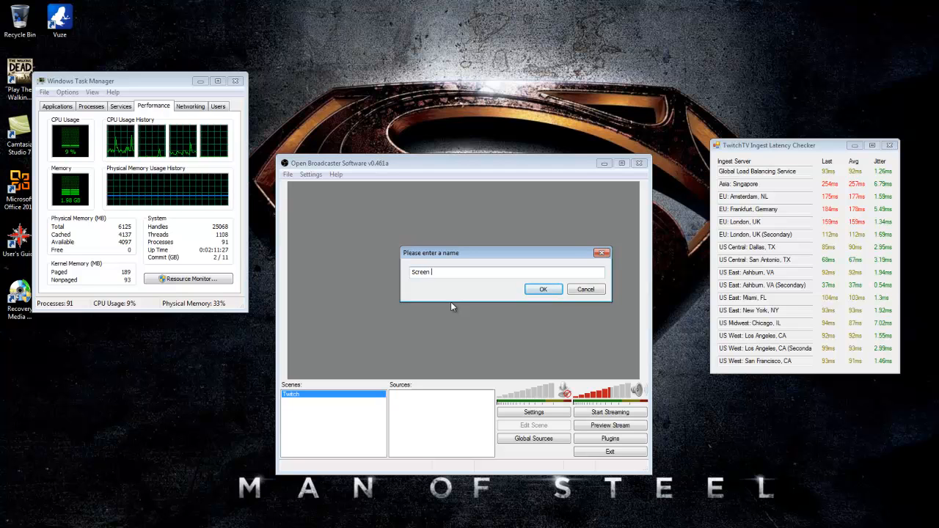
type("Region")
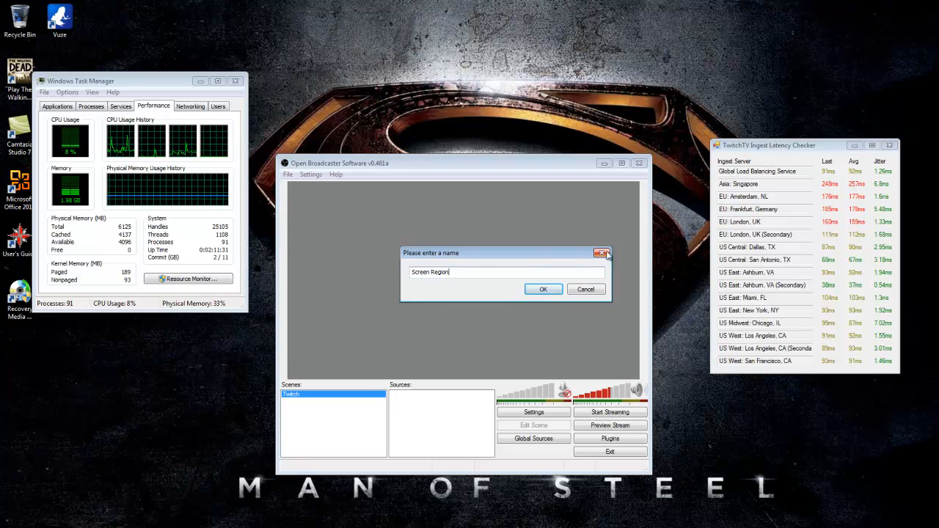
left_click(542, 291)
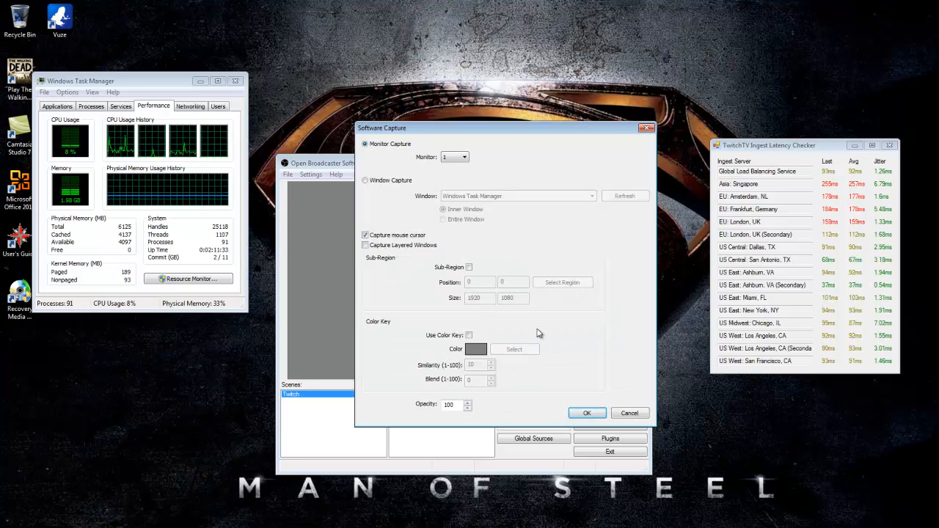
left_click_drag(542, 128, 503, 132)
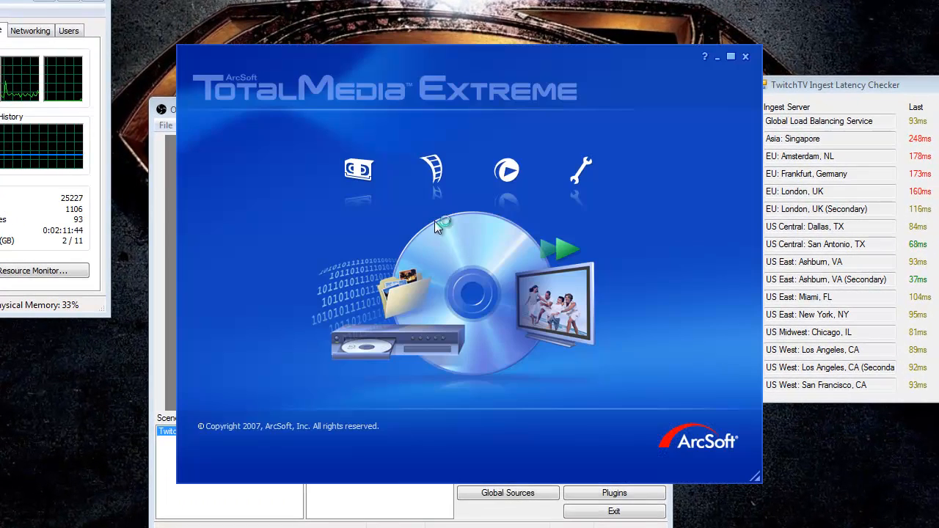
left_click(356, 170)
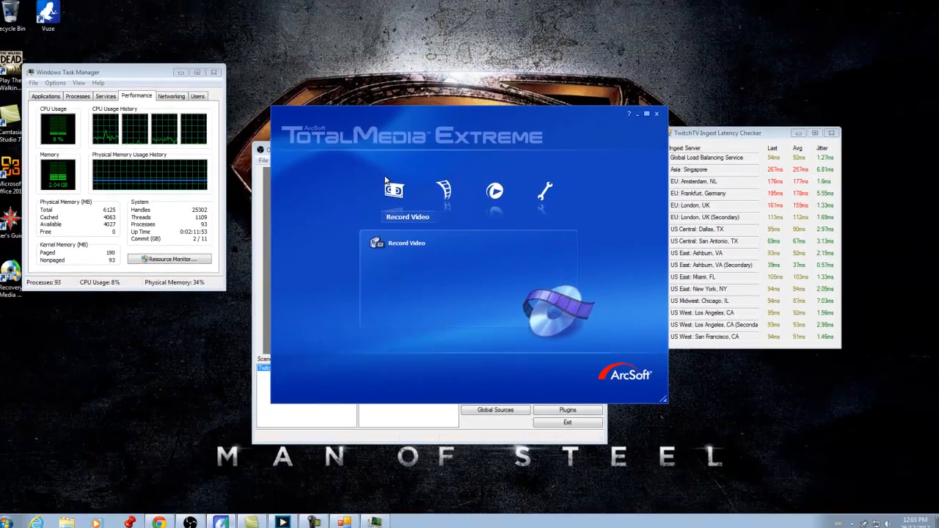
left_click(360, 172)
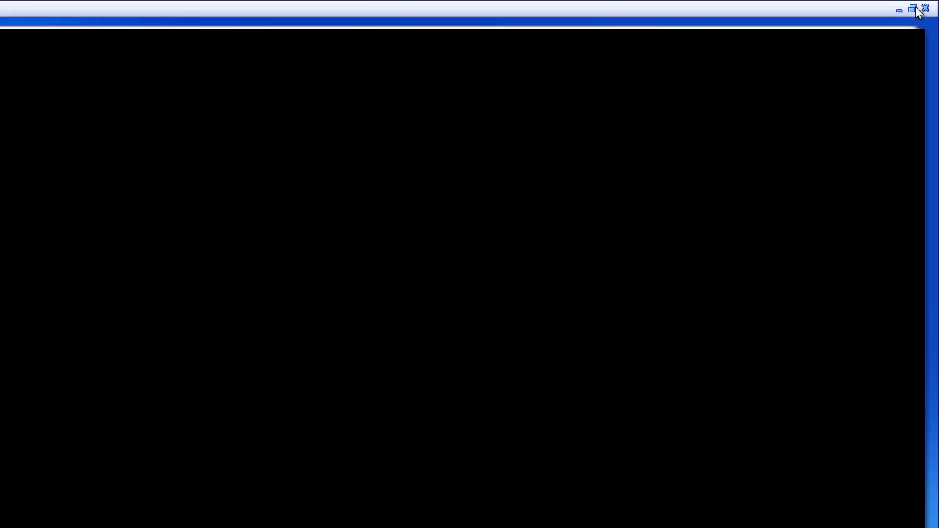
left_click(914, 8)
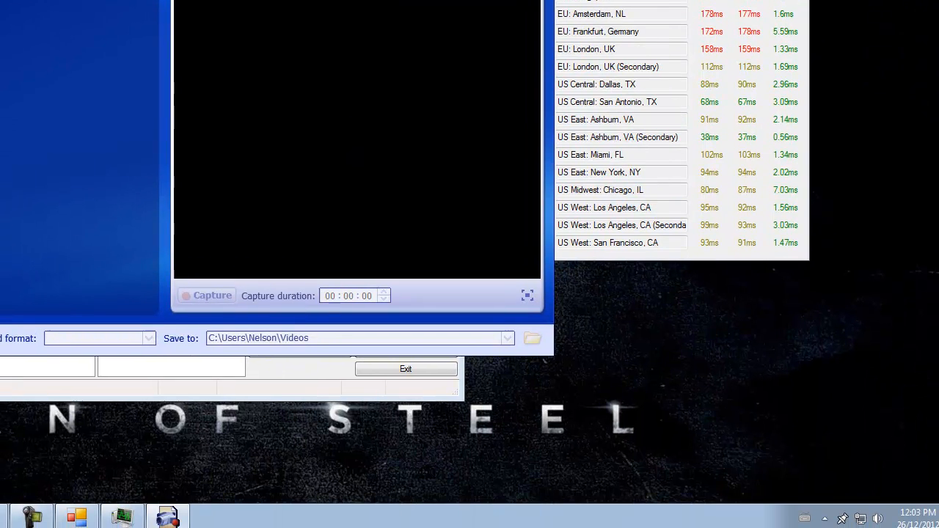
left_click_drag(106, 156, 319, 340)
left_click_drag(346, 80, 342, 38)
mouse_move(136, 54)
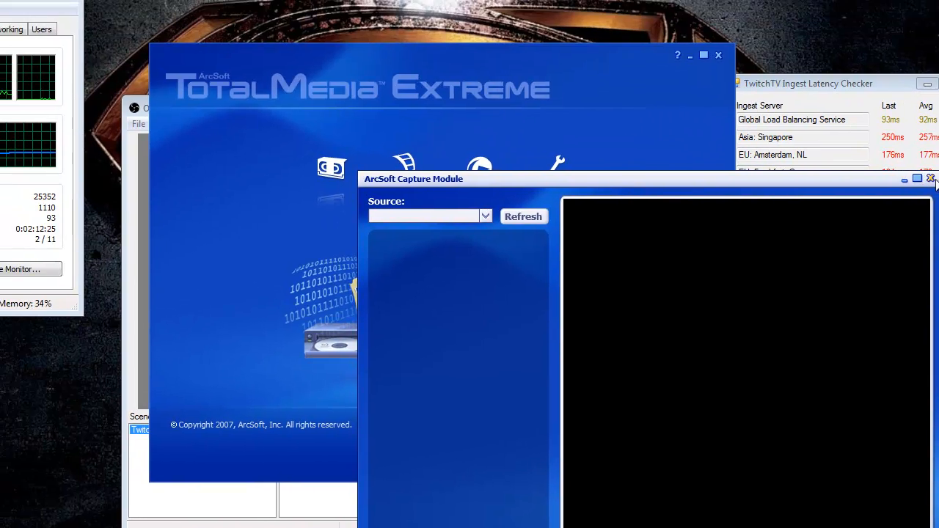
left_click(930, 179)
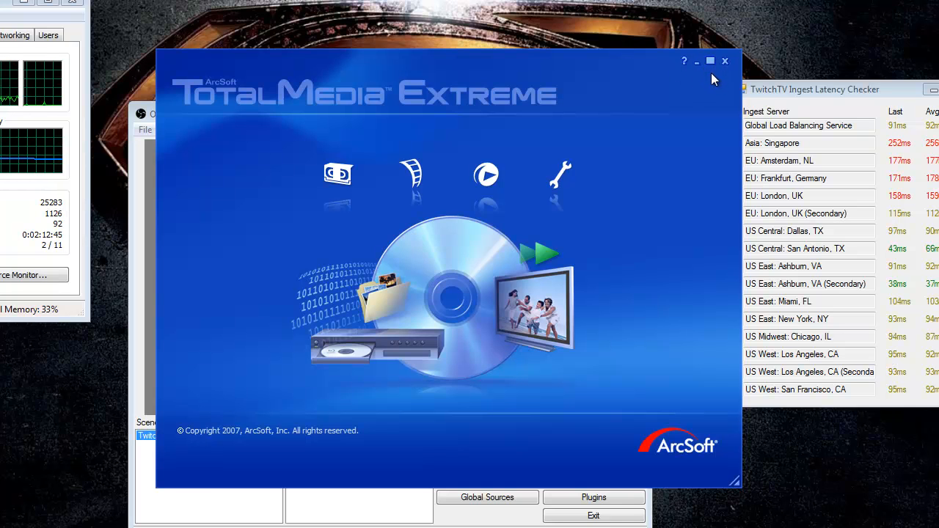
- Open the Record Video capture module in ArcSoft TotalMedia Extreme, refresh its source list, and restore the window
left_click_drag(465, 68, 506, 56)
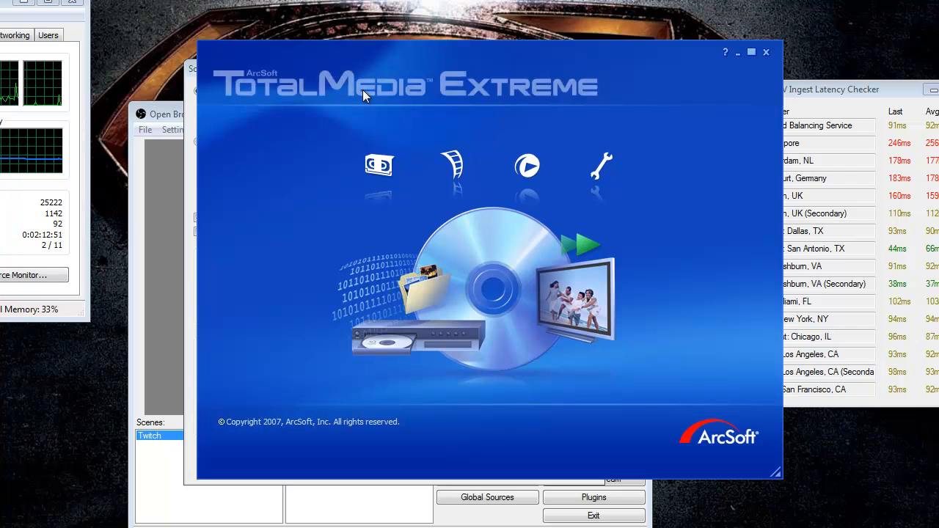
left_click(361, 165)
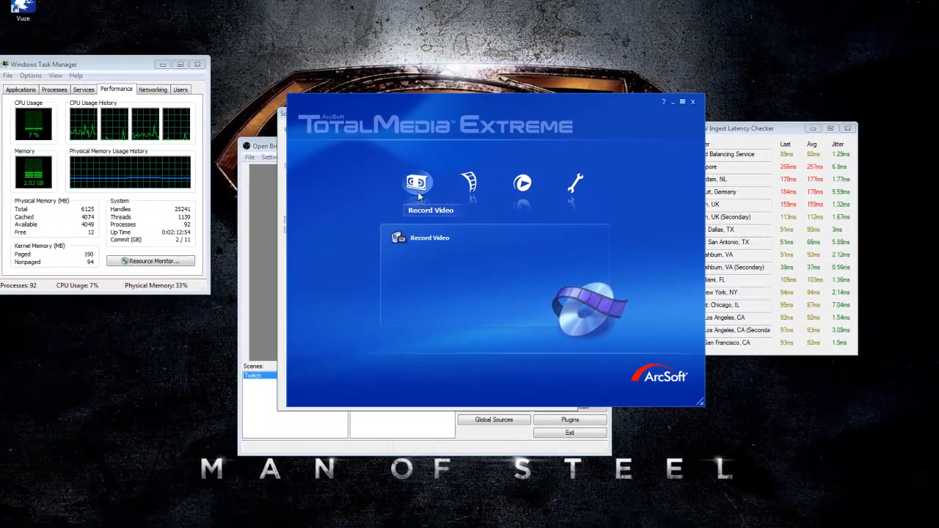
left_click(400, 242)
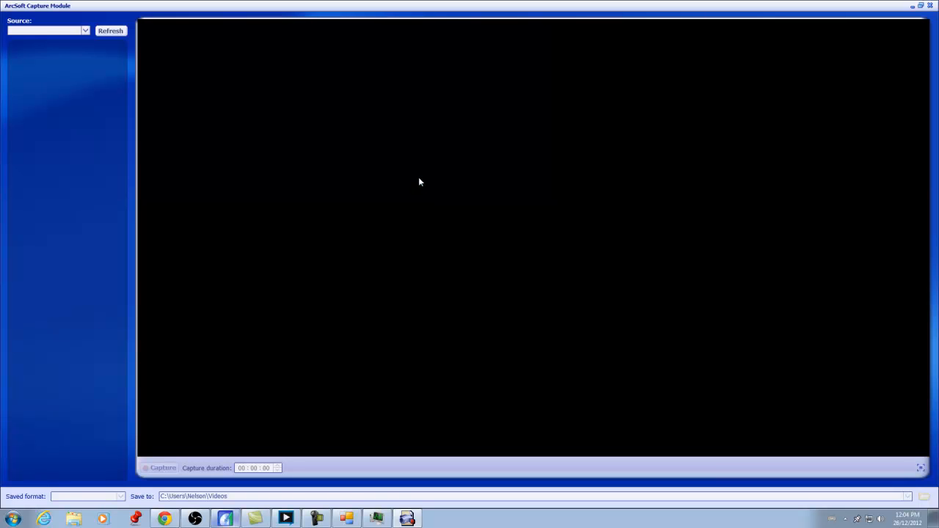
left_click(111, 31)
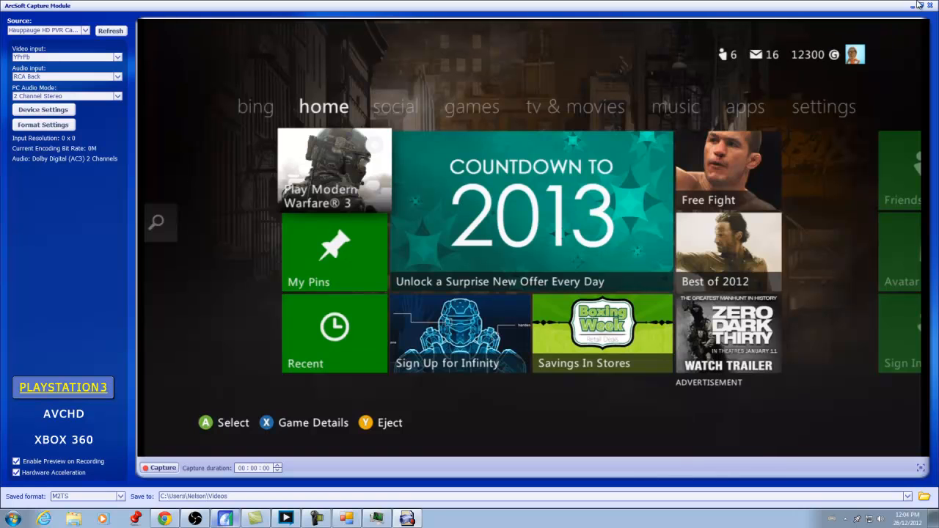
left_click(921, 5)
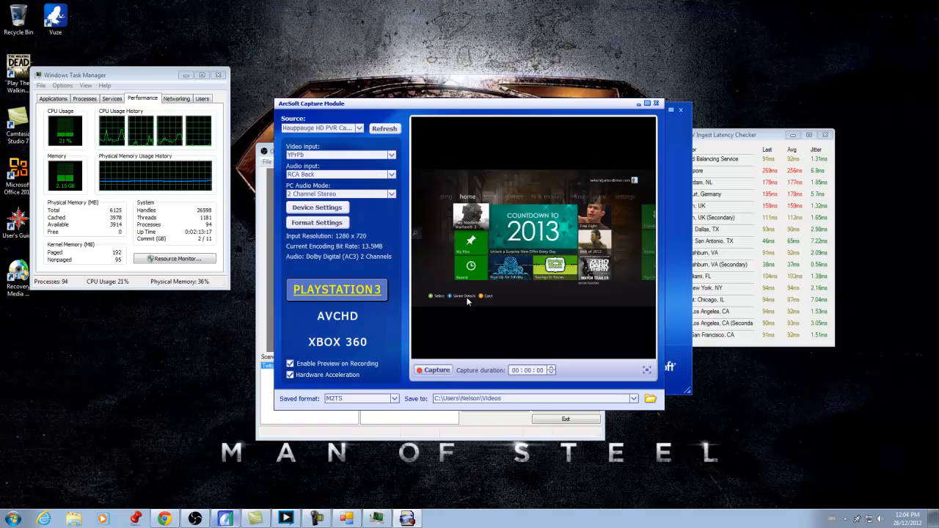
- Close the TotalMedia Extreme main window behind the capture module
right_click(282, 110)
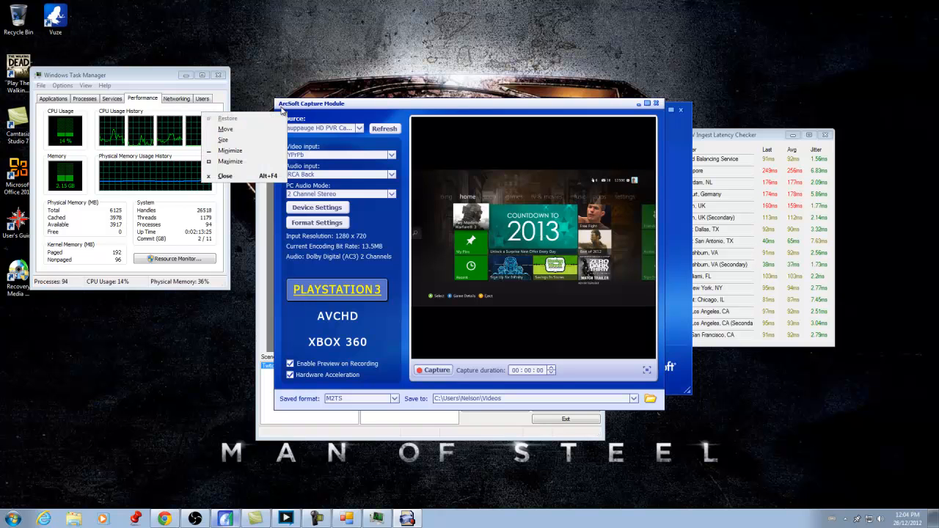
left_click(294, 106)
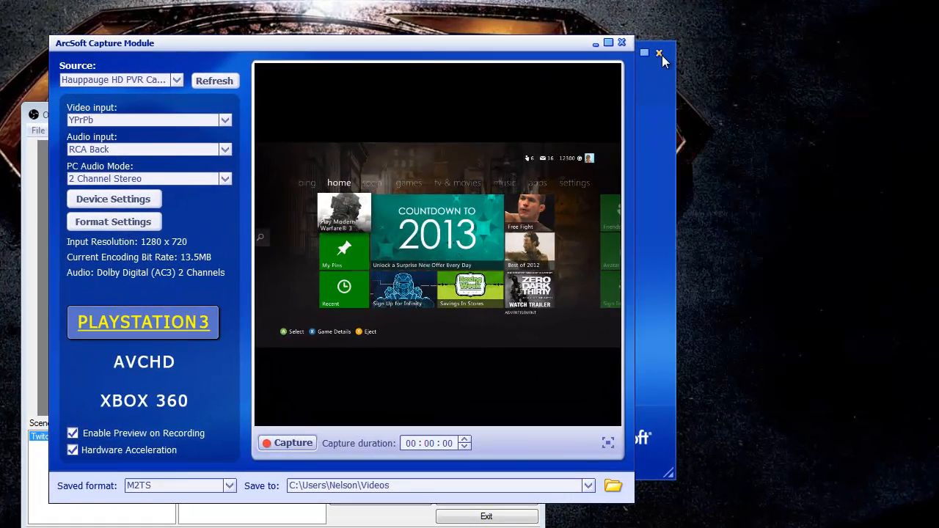
left_click(659, 52)
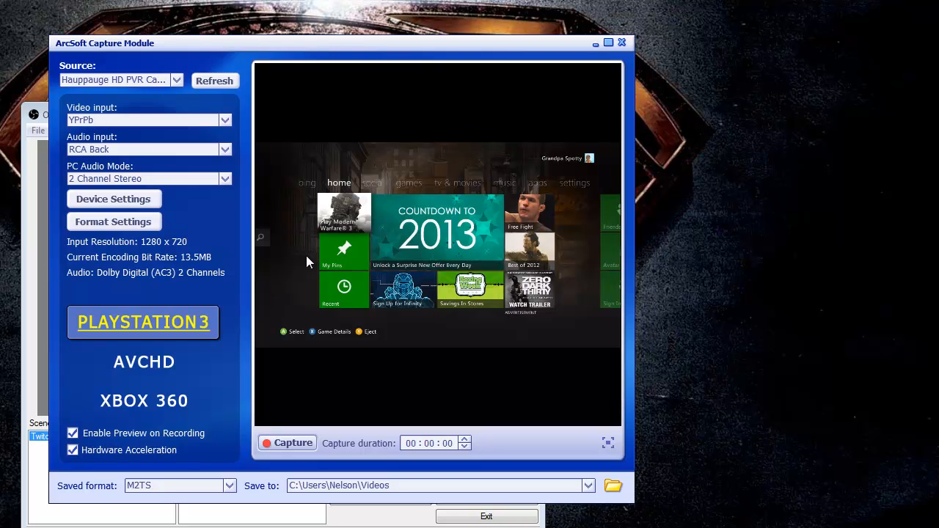
- Resize the ArcSoft Capture Module window wider so its preview fills more of the screen
left_click(60, 43)
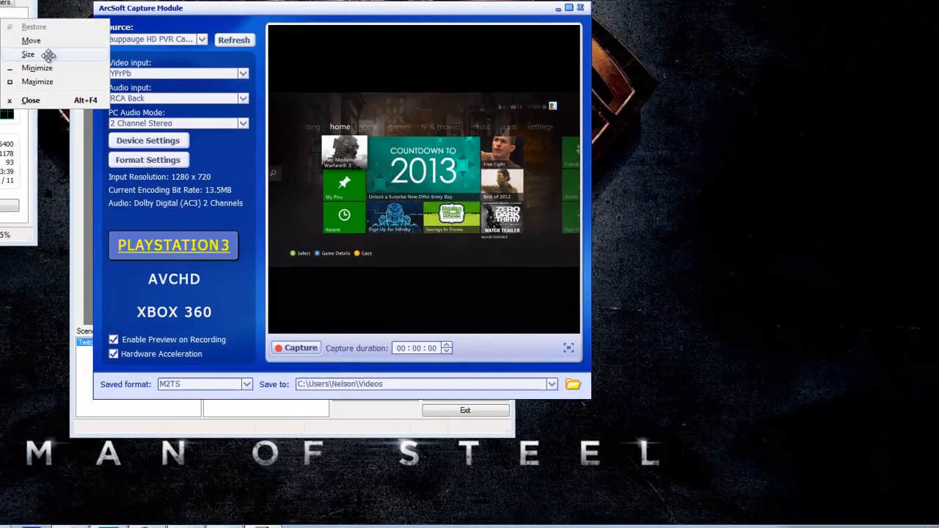
left_click(12, 71)
key("Right")
key("Right")
key("Right")
key("Right")
key("Right")
key("Right")
key("Right")
key("Right")
key("Right")
key("Right")
key("Right")
key("Right")
key("Right")
key("Right")
key("Right")
key("Right")
key("Right")
key("Right")
key("Right")
key("Right")
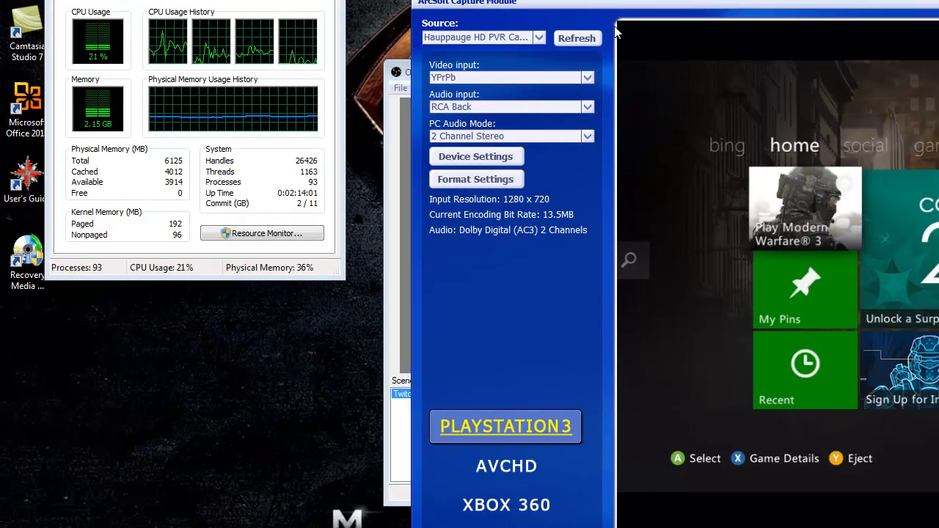
- Open the Screen Region source's properties, enable Sub-Region, and apply the change
left_click(405, 236)
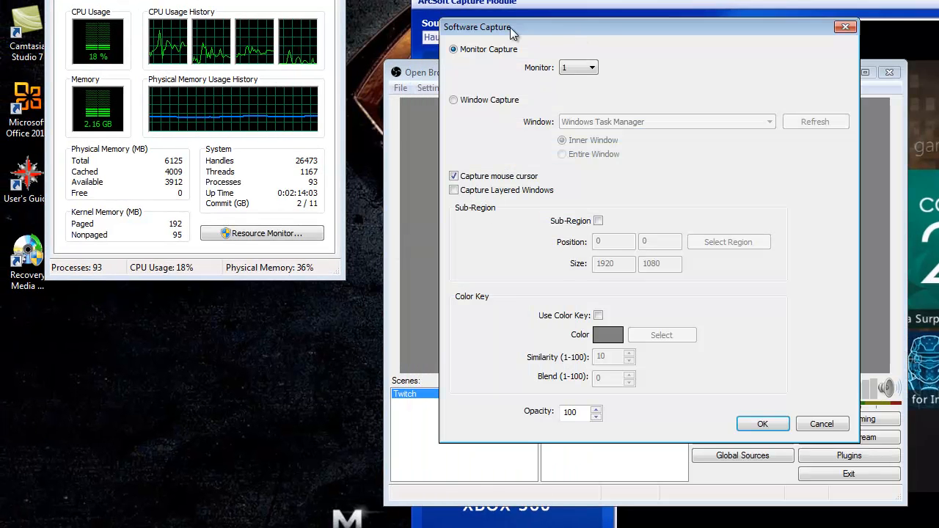
left_click(598, 220)
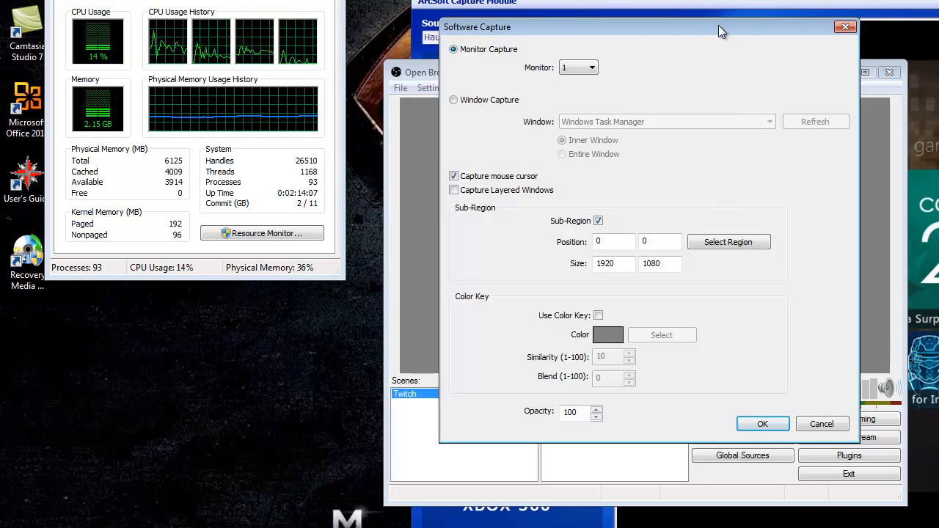
left_click_drag(718, 25, 467, 63)
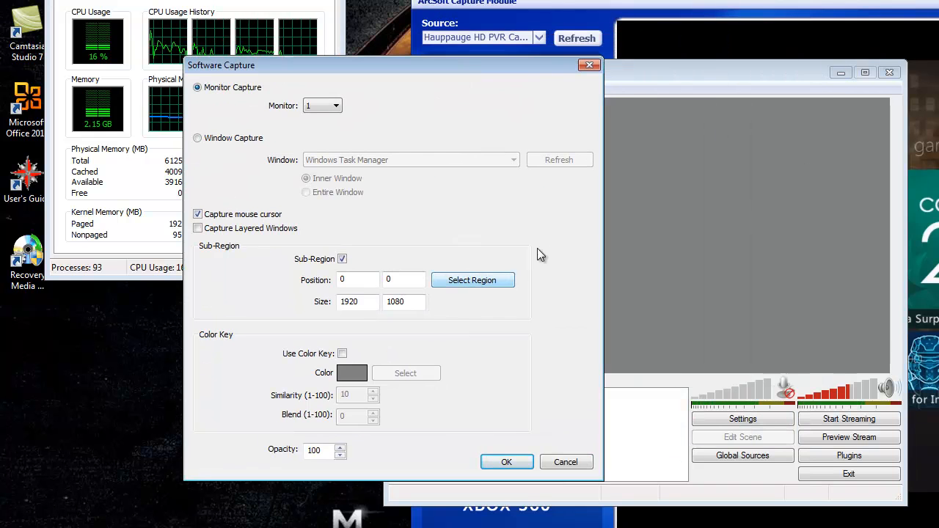
left_click(499, 461)
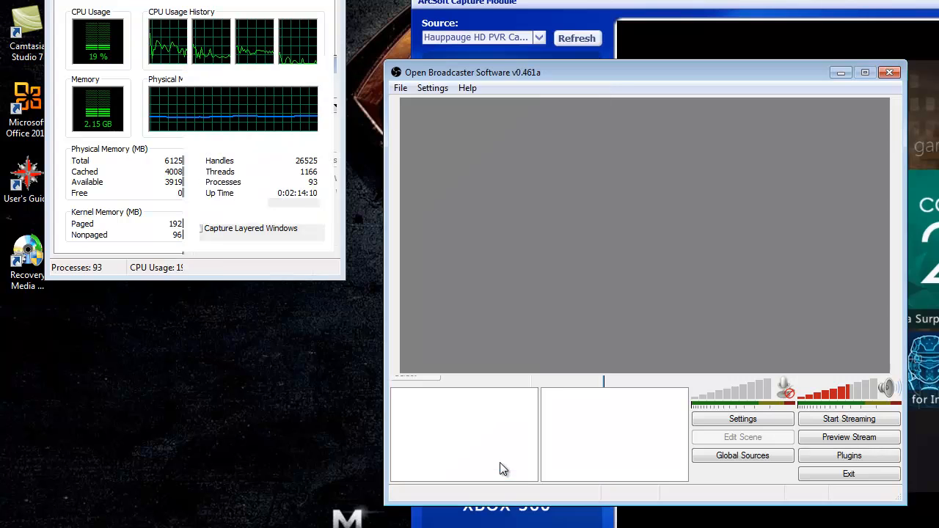
- Reopen the Screen Region properties and select a sub-region about 1049 by 591 around the capture module's video preview
left_click_drag(677, 74, 380, 55)
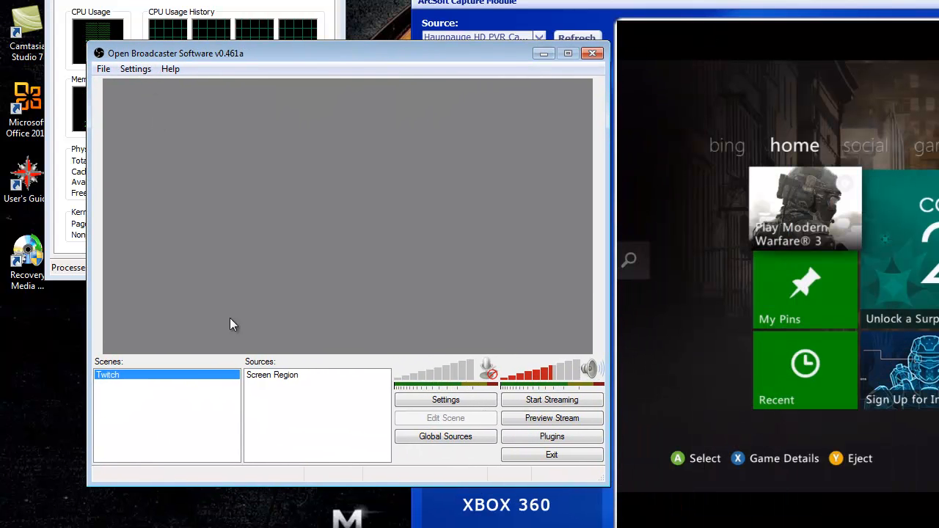
left_click(279, 377)
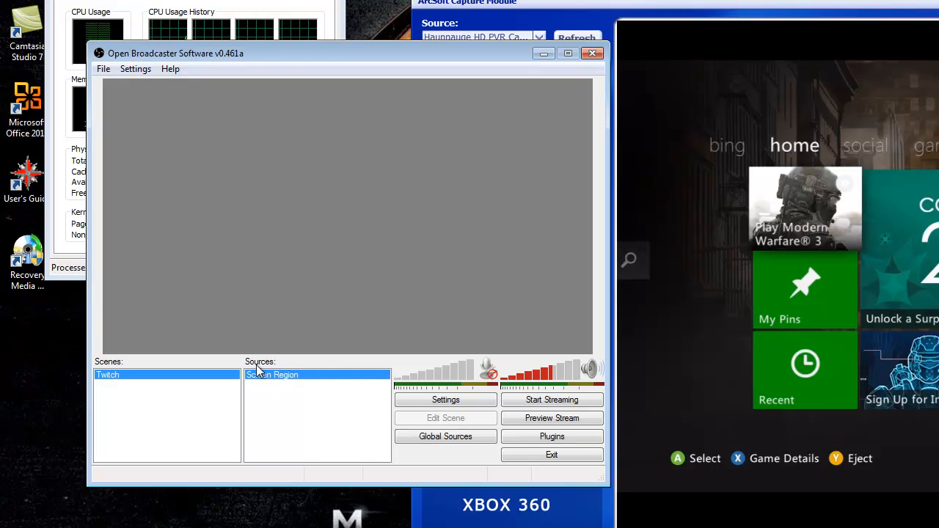
right_click(279, 377)
left_click(333, 371)
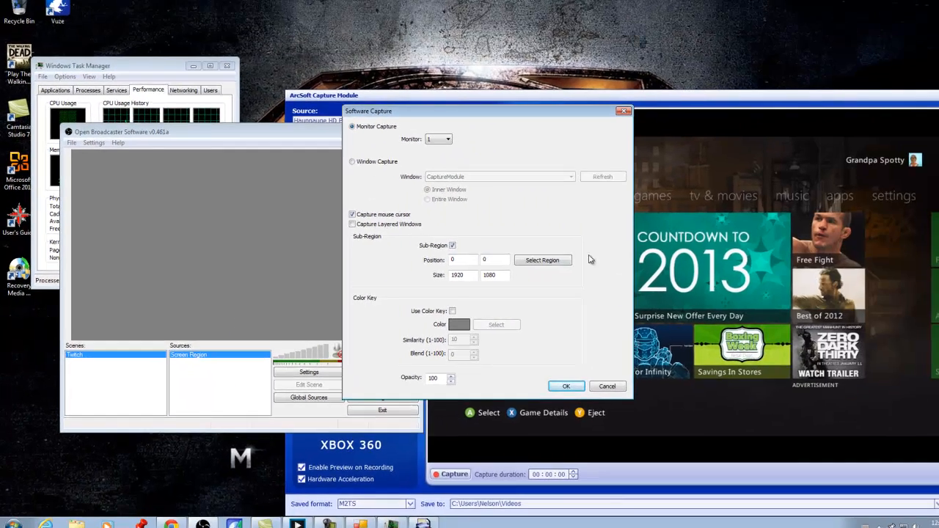
left_click(542, 261)
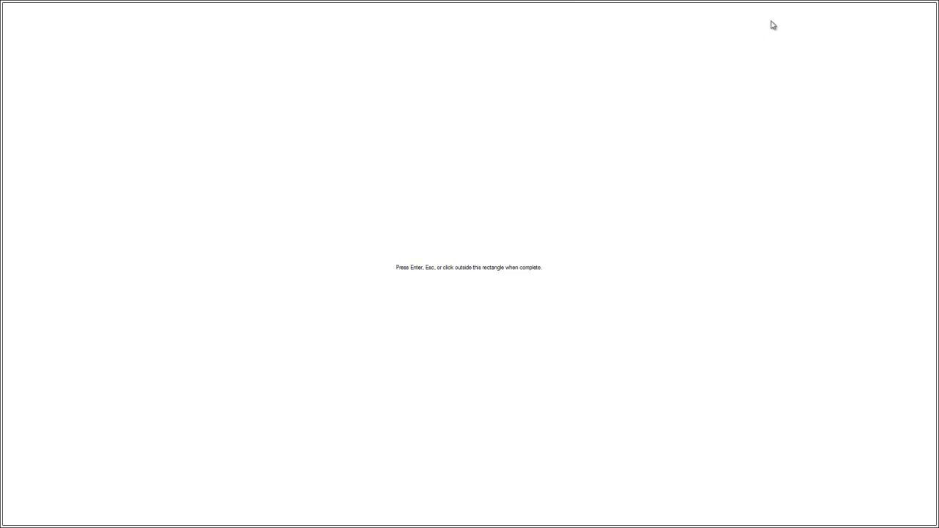
left_click_drag(571, 4, 560, 25)
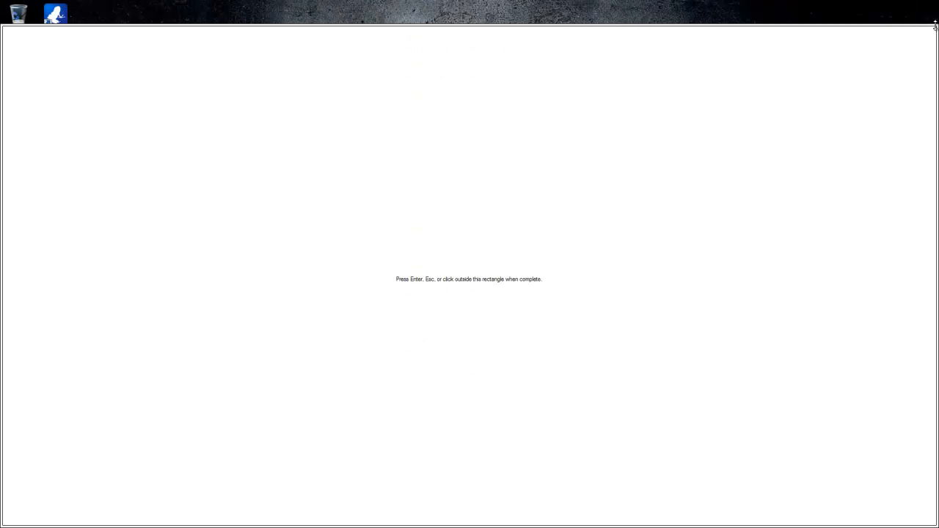
left_click_drag(936, 28, 654, 284)
left_click(426, 125)
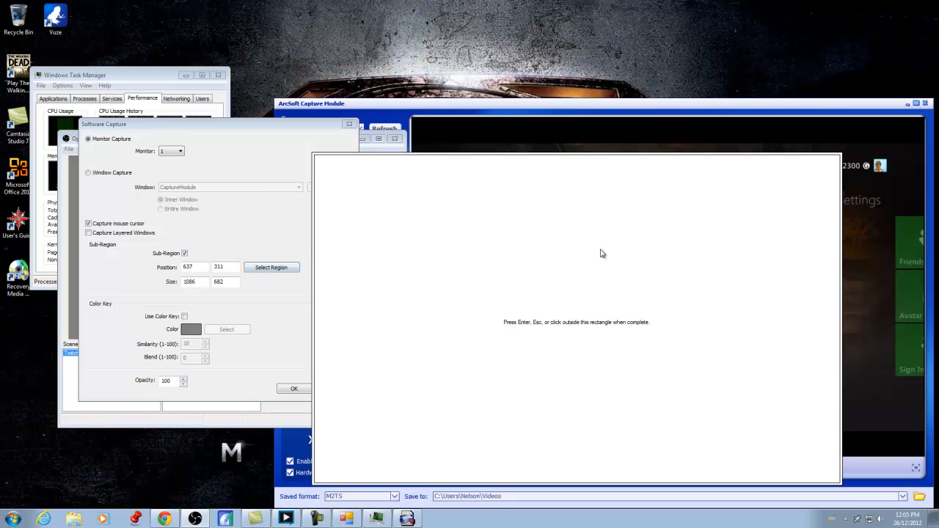
left_click_drag(601, 253, 702, 259)
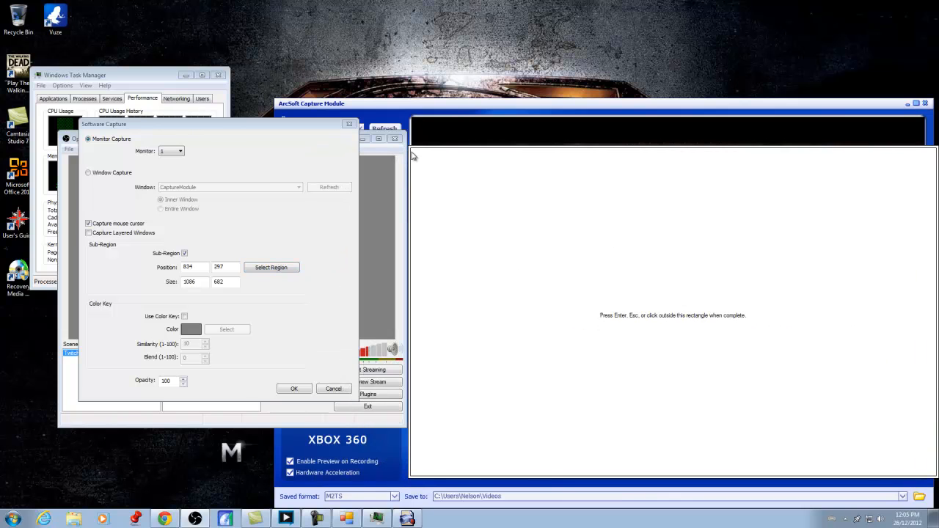
left_click_drag(410, 146, 428, 164)
left_click_drag(507, 228, 493, 210)
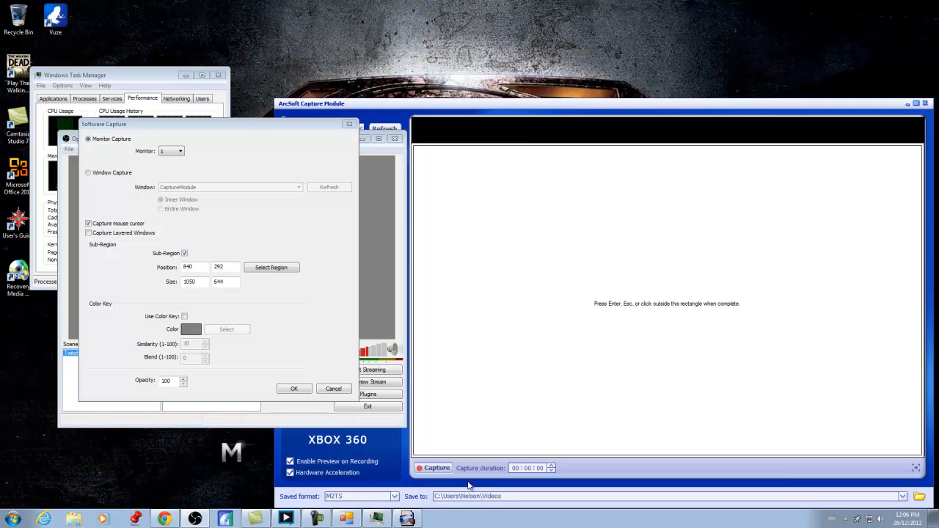
left_click_drag(413, 454, 468, 430)
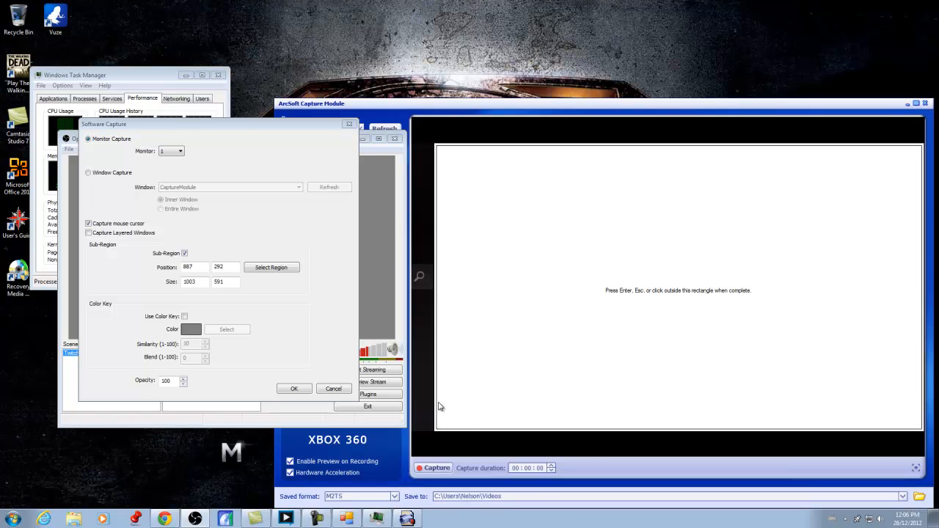
left_click_drag(436, 403, 416, 404)
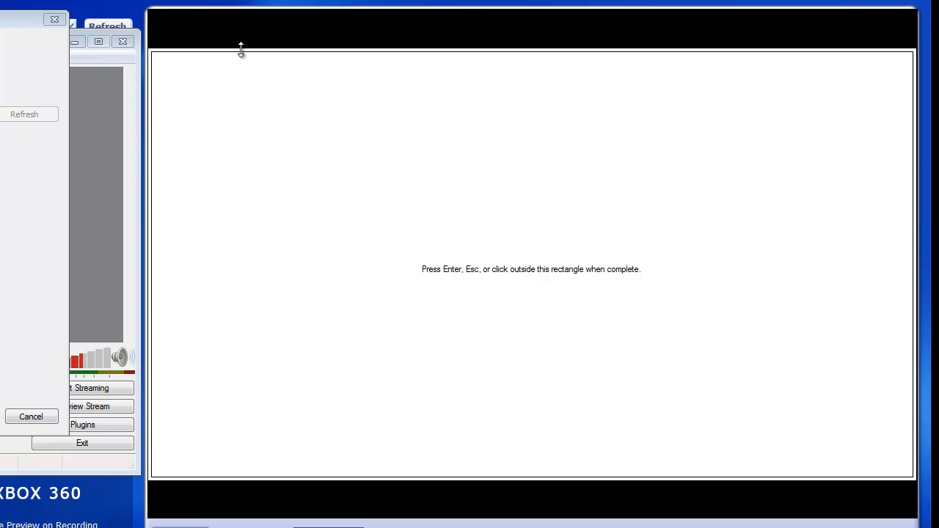
left_click_drag(243, 49, 251, 48)
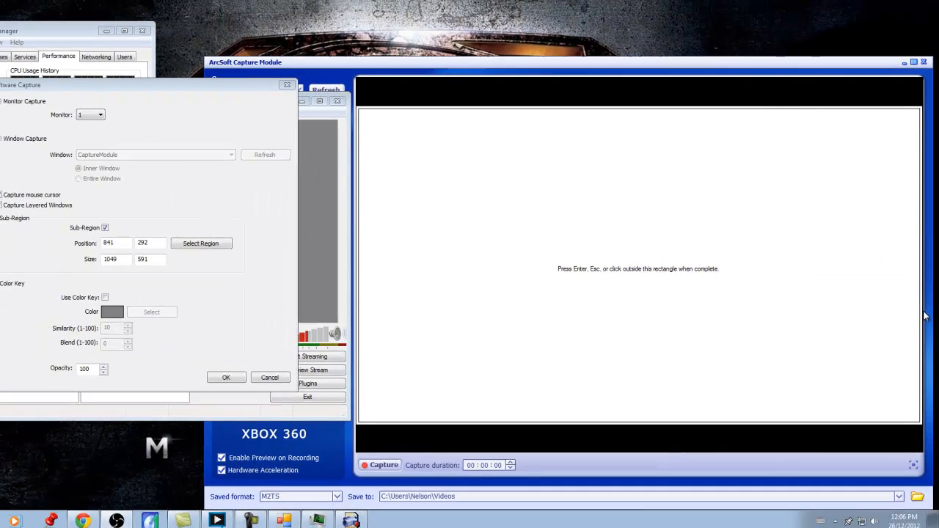
left_click(922, 331)
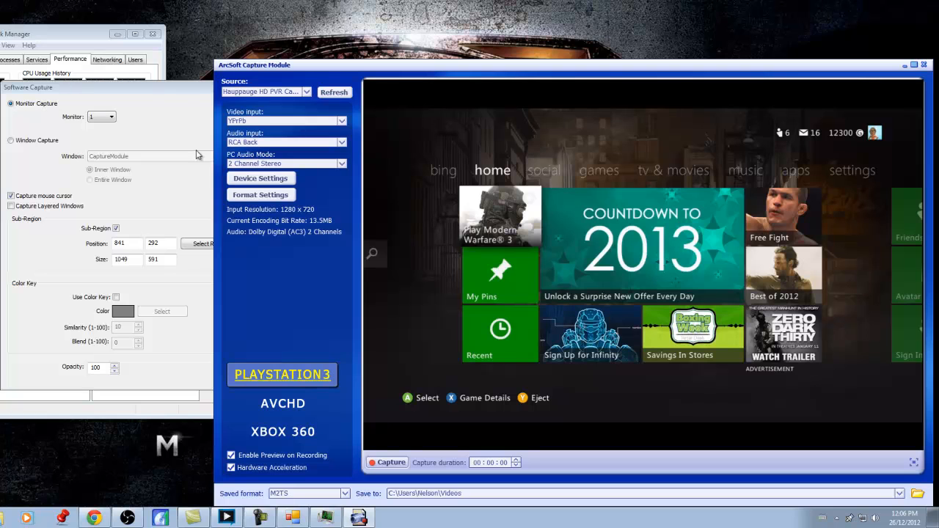
- Reselect the sub-region rectangle over the video preview and apply the source properties
left_click(206, 97)
left_click(220, 245)
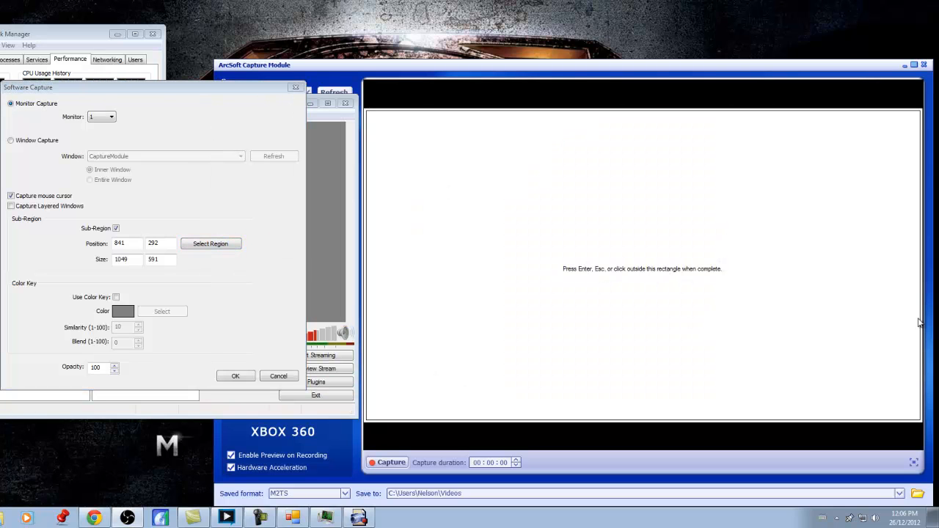
left_click_drag(922, 318, 922, 319)
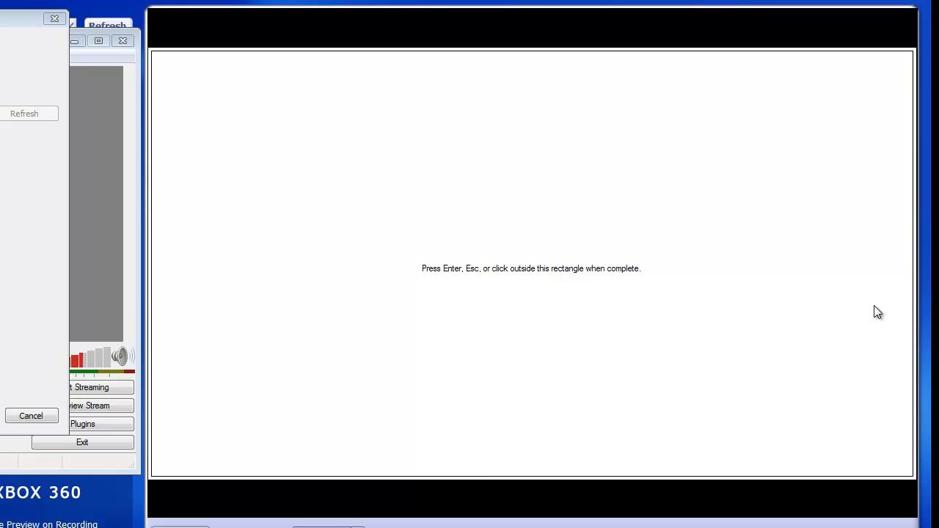
key("Return")
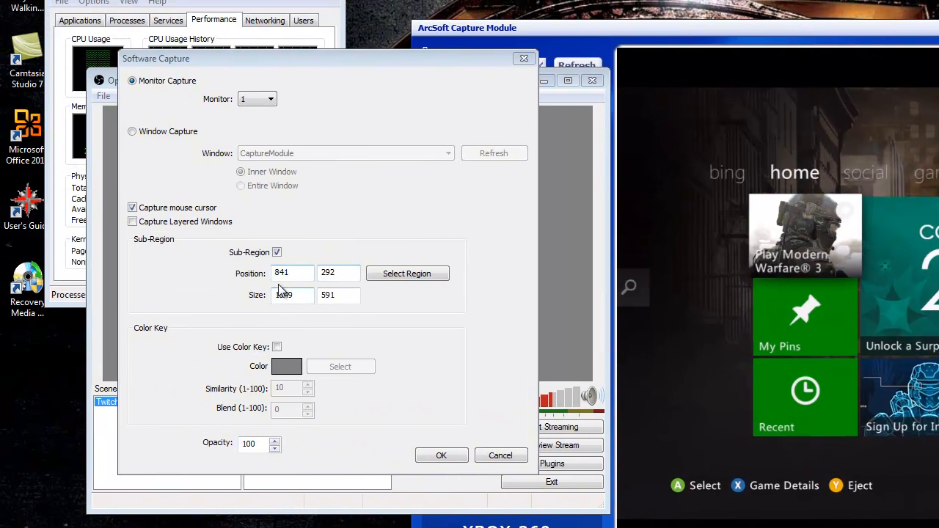
left_click(301, 272)
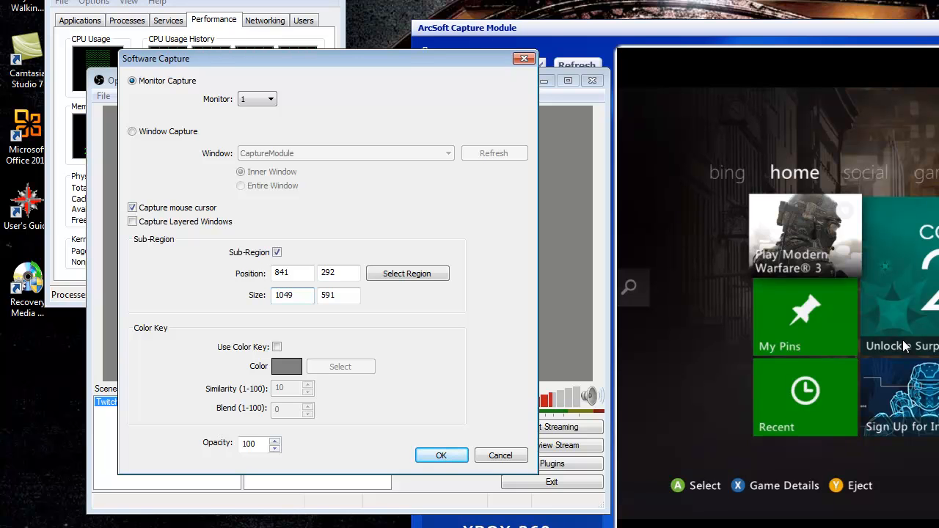
left_click(449, 459)
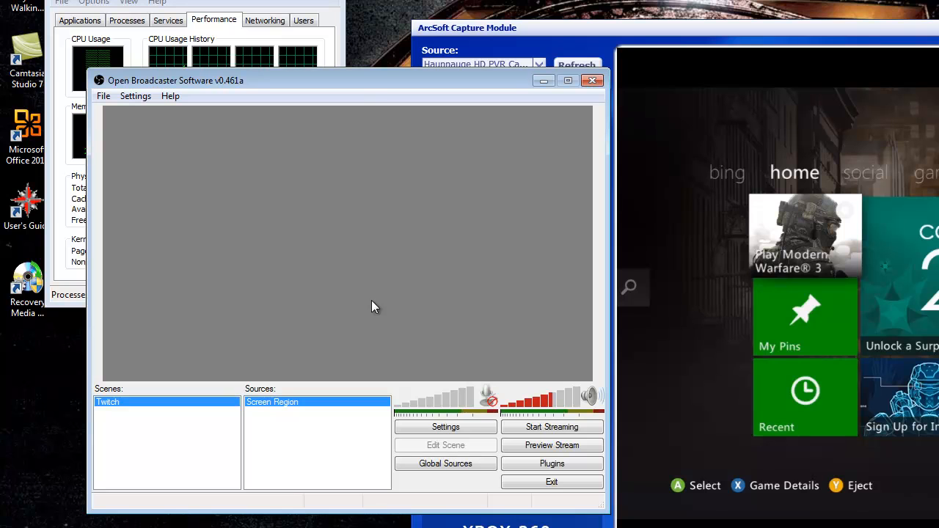
- Start the stream preview and fit the Screen Region source to the screen
left_click(524, 455)
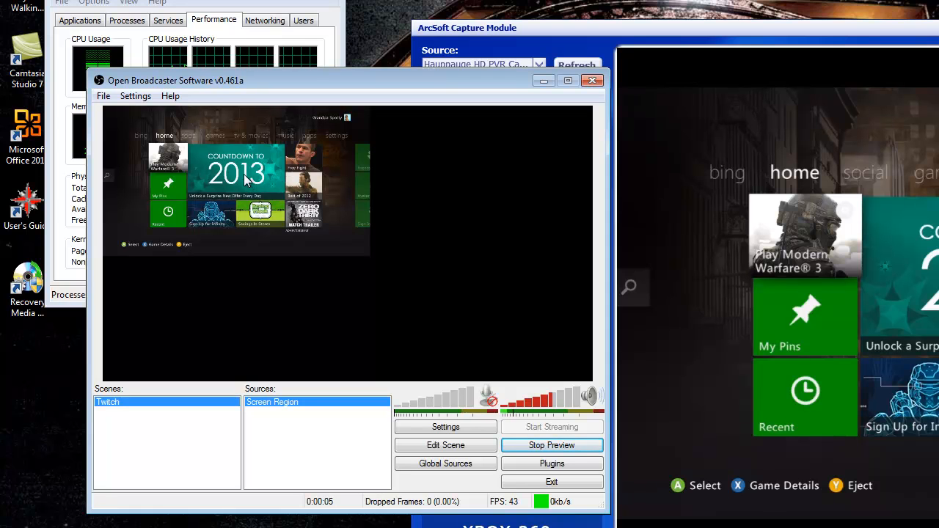
right_click(289, 207)
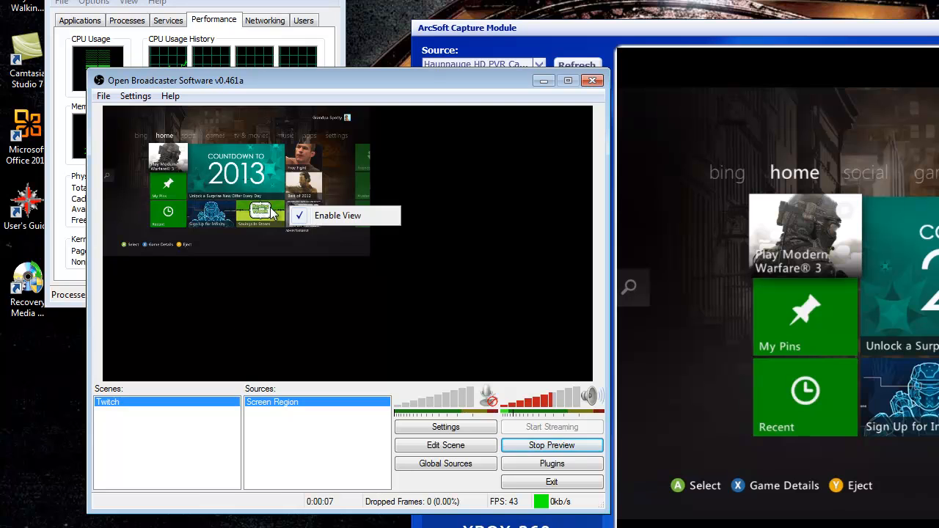
left_click(281, 402)
right_click(280, 402)
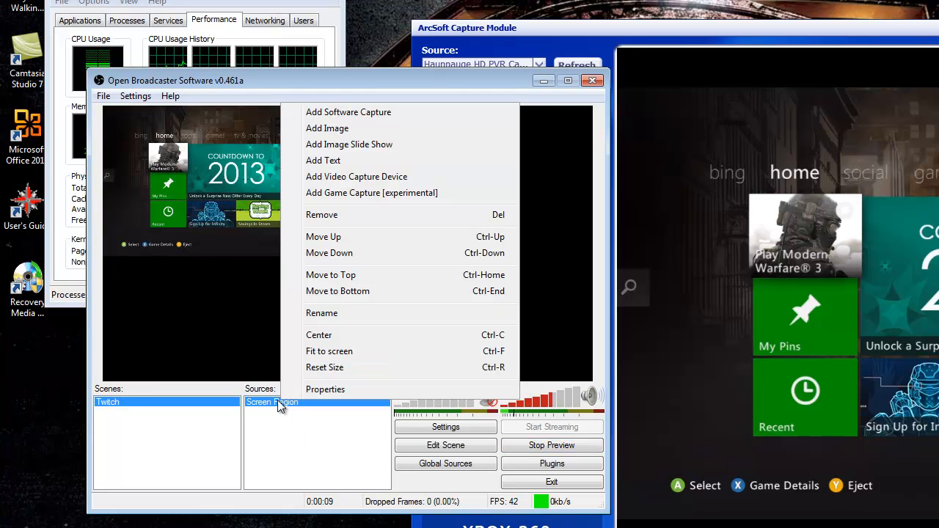
left_click(330, 353)
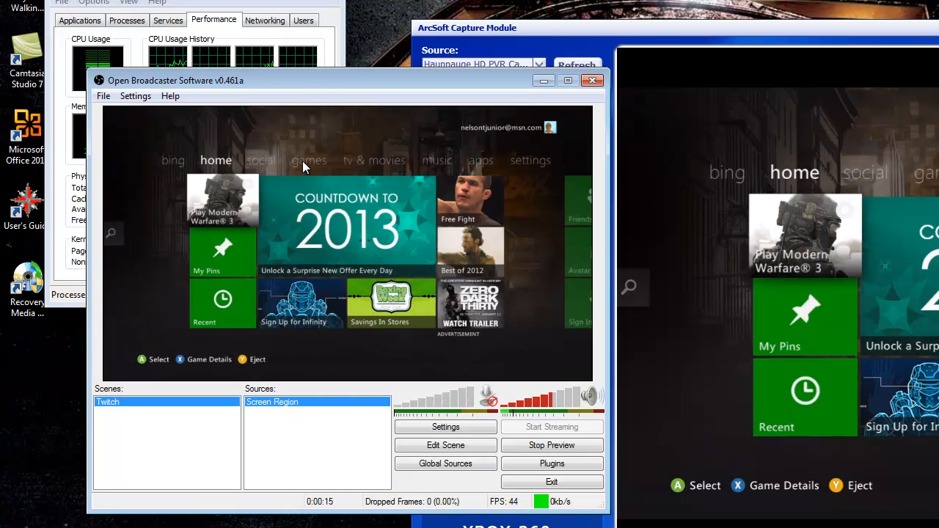
- Center the Screen Region source, then reset its size
right_click(298, 229)
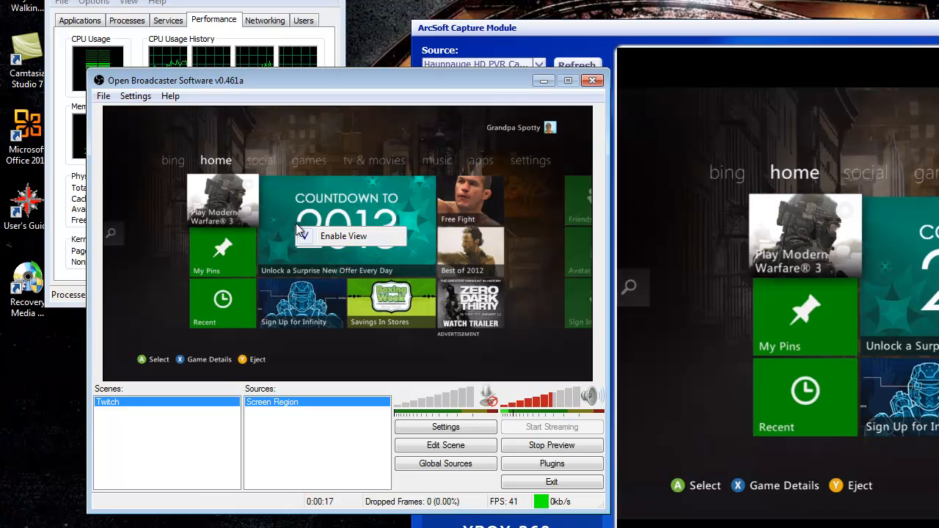
left_click(281, 402)
right_click(281, 402)
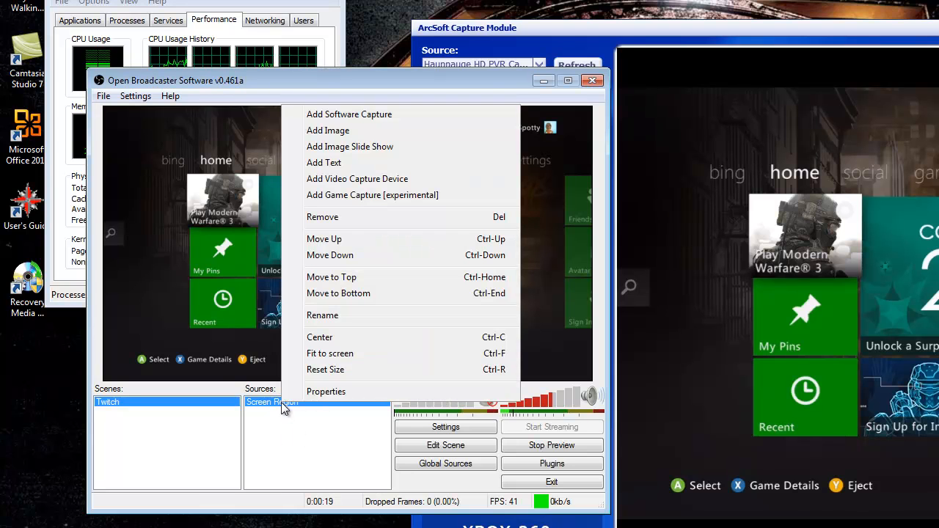
left_click(338, 338)
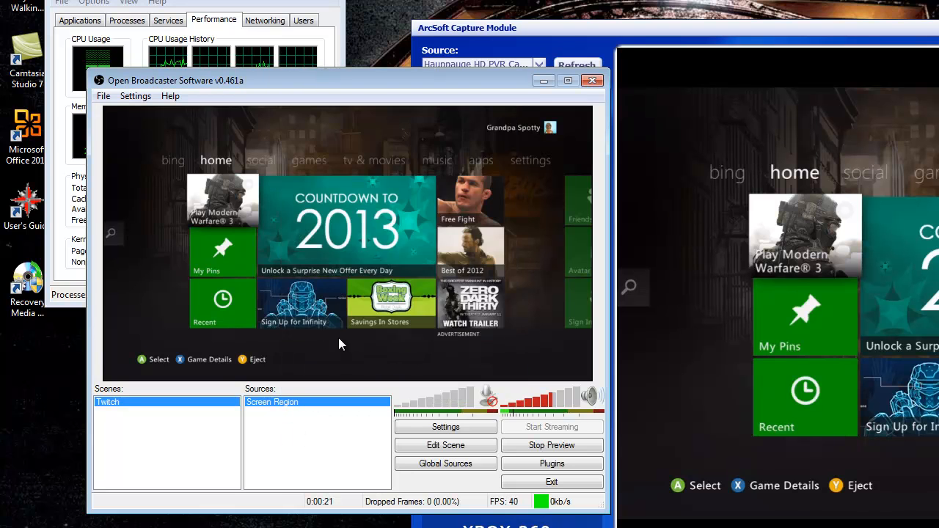
right_click(317, 403)
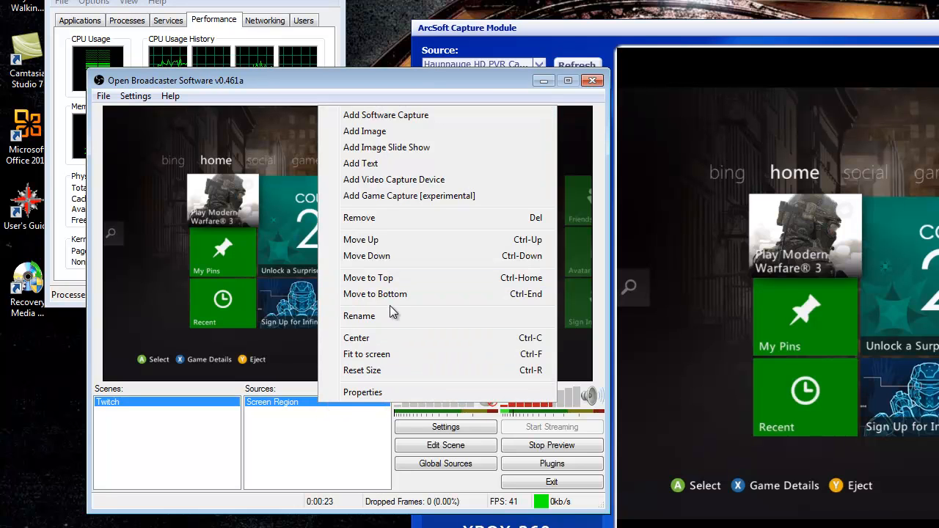
left_click(371, 370)
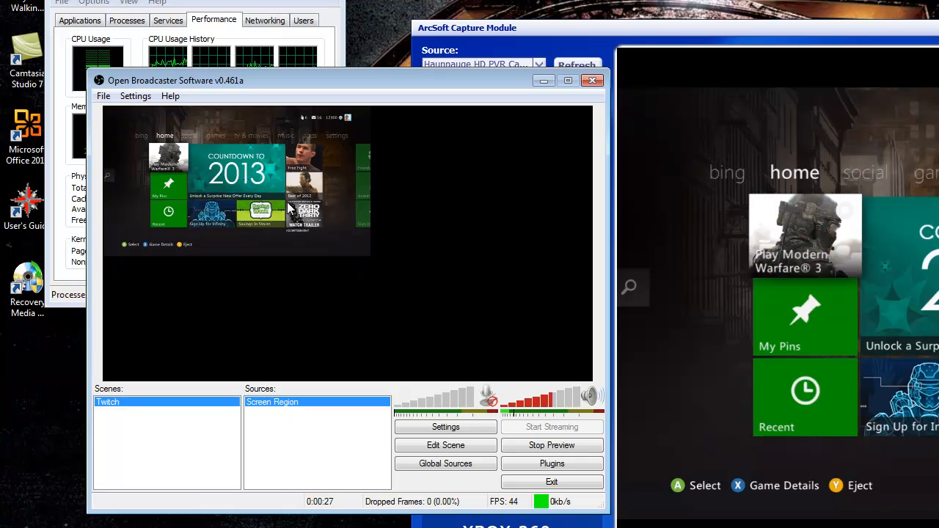
- Bring XSplit Broadcaster forward briefly, then return to the Open Broadcaster Software window
right_click(314, 205)
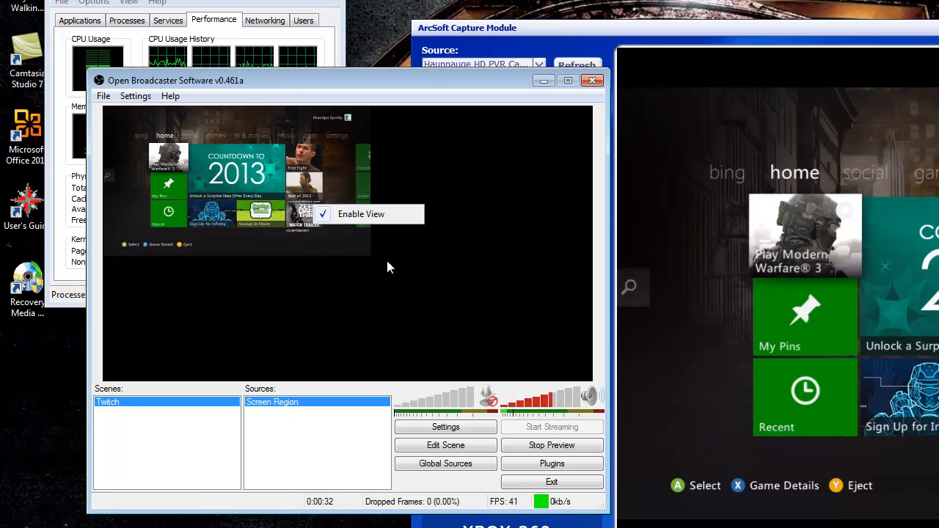
left_click(567, 527)
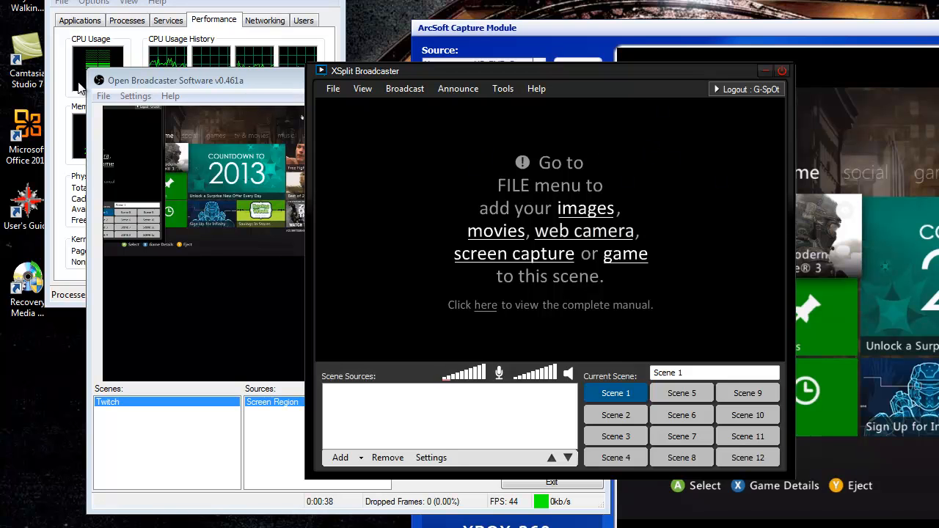
left_click(251, 77)
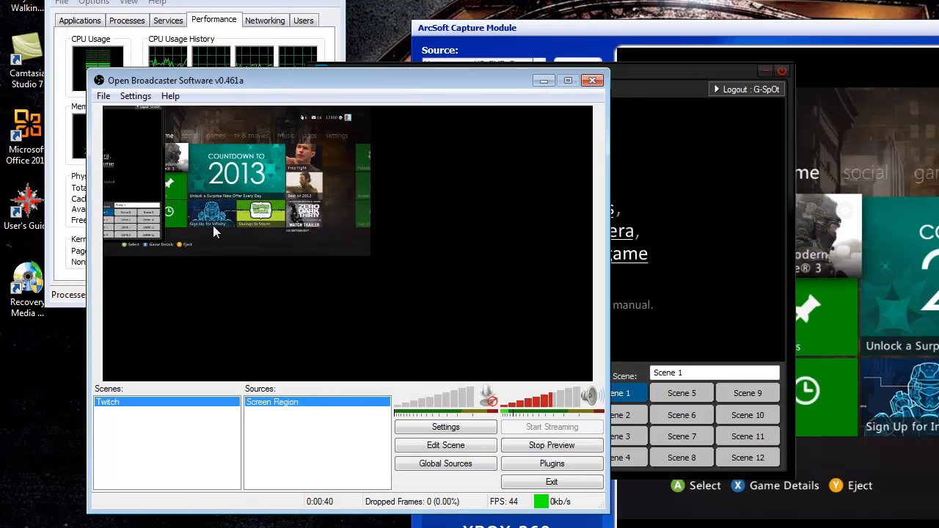
- Fit the Screen Region source to the screen and close the XSplit Broadcaster window
right_click(298, 404)
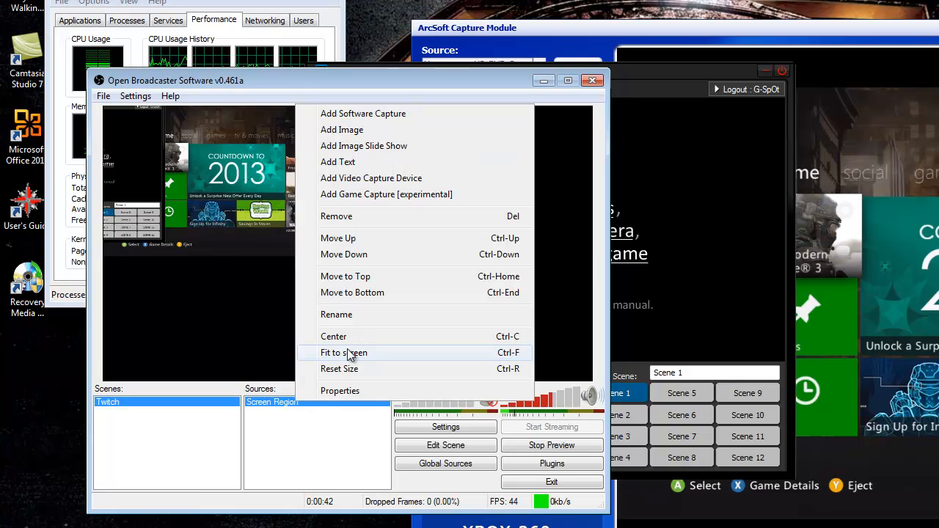
left_click(357, 354)
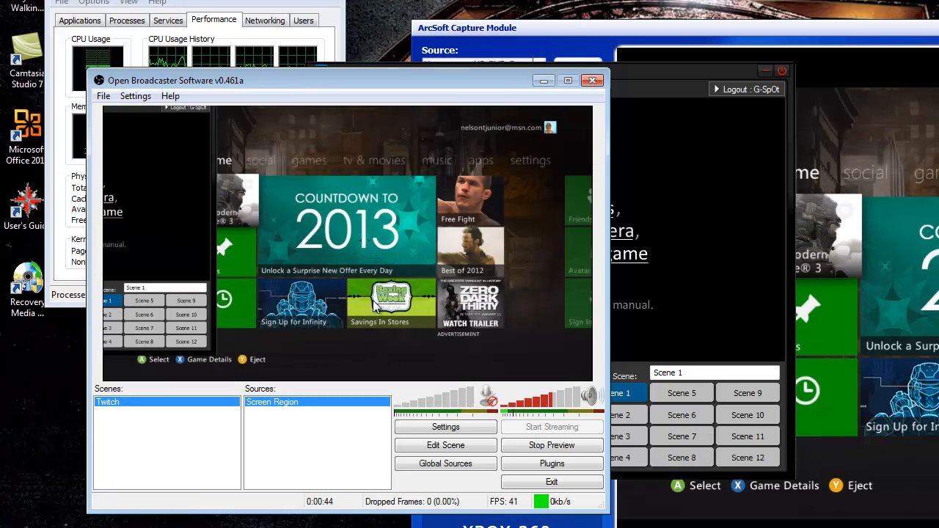
left_click(780, 72)
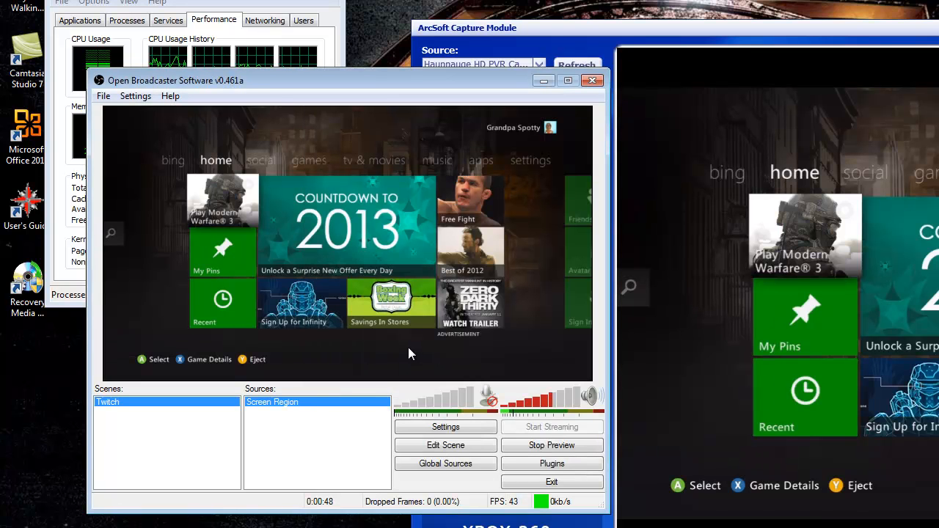
- Reposition the Screen Region source in scene editing mode, then stop the preview
left_click(449, 449)
left_click_drag(330, 194, 530, 134)
left_click_drag(478, 218, 338, 290)
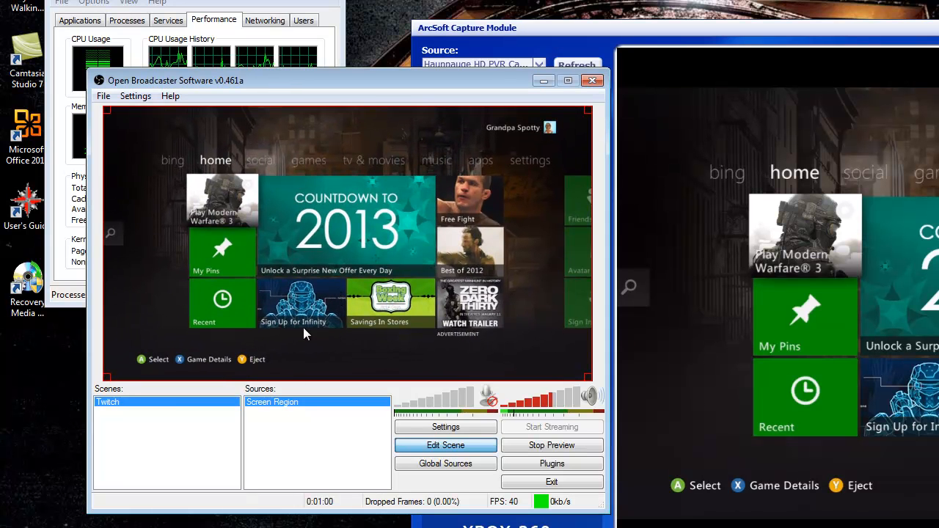
left_click(556, 446)
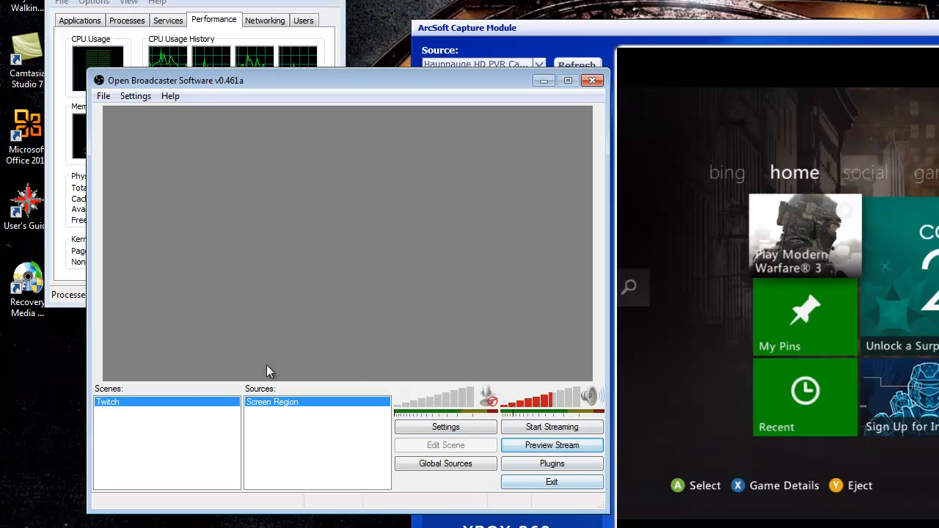
- Add a new scene named Twitch Stream w/ WebCam
right_click(140, 426)
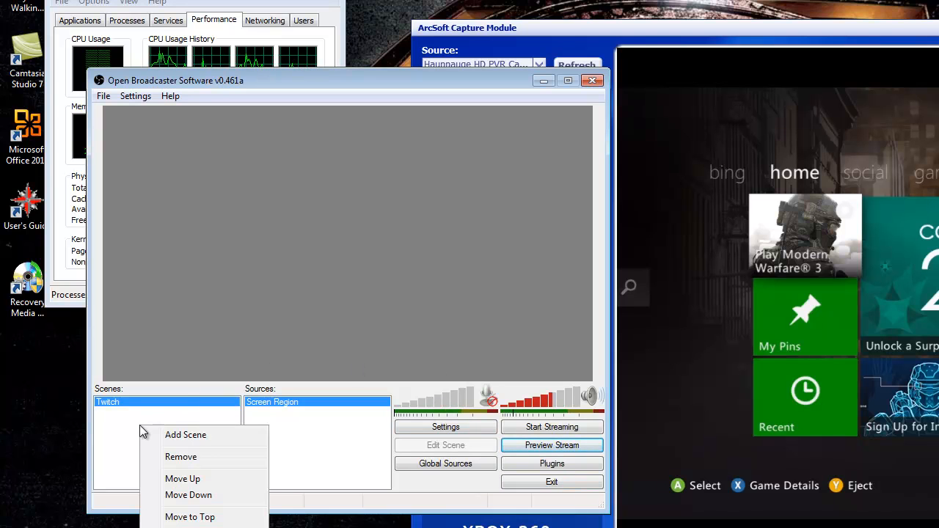
left_click(198, 435)
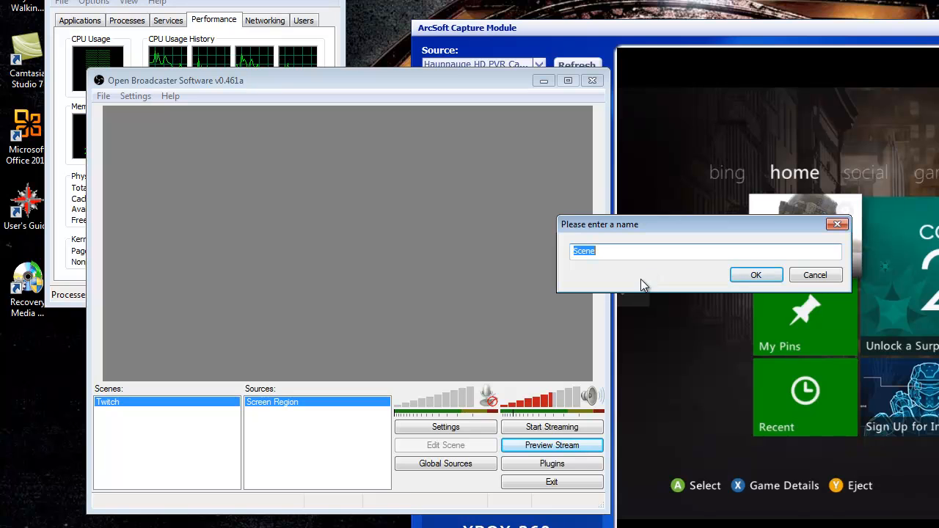
type("T")
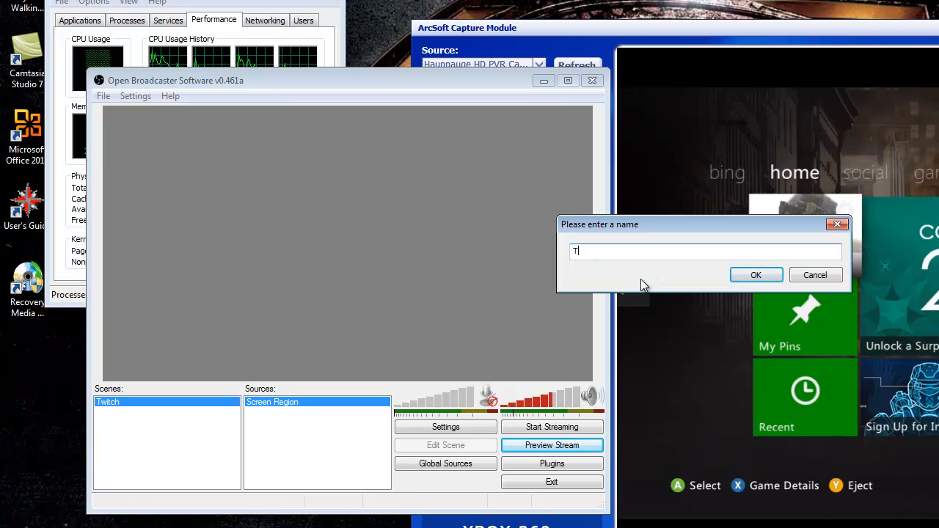
type("witch Stream w/ Web ca")
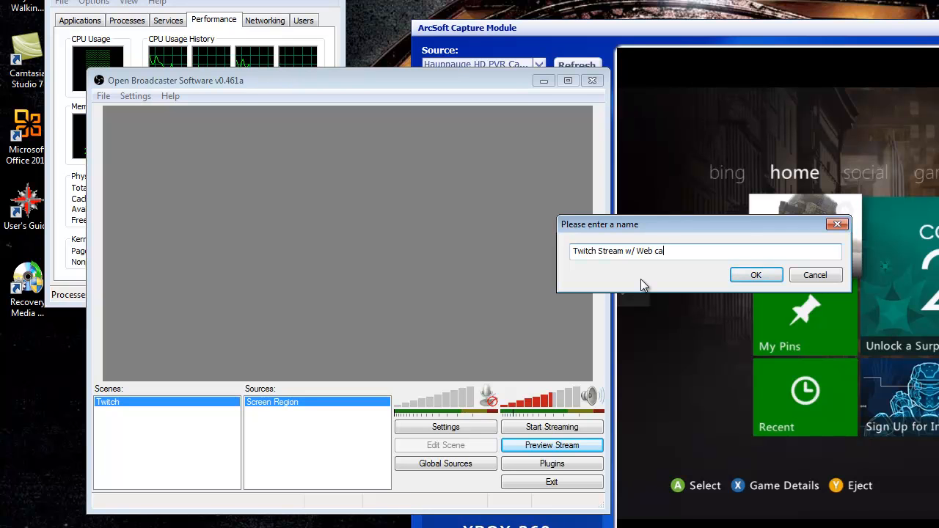
key("BackSpace")
key("BackSpace")
key("BackSpace")
type("C")
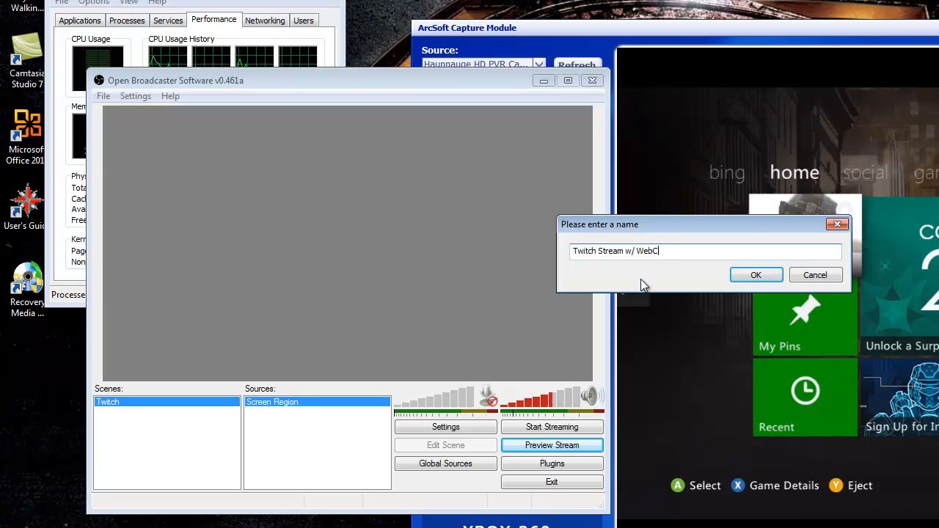
type("am")
key("Return")
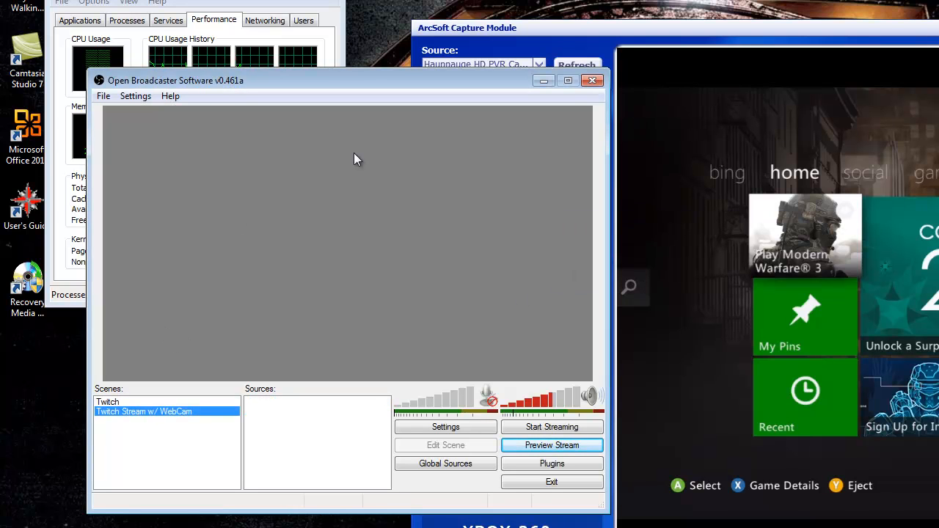
- Start adding a Software Capture source to the Twitch Stream w/ WebCam scene
left_click(110, 403)
left_click(126, 413)
right_click(288, 440)
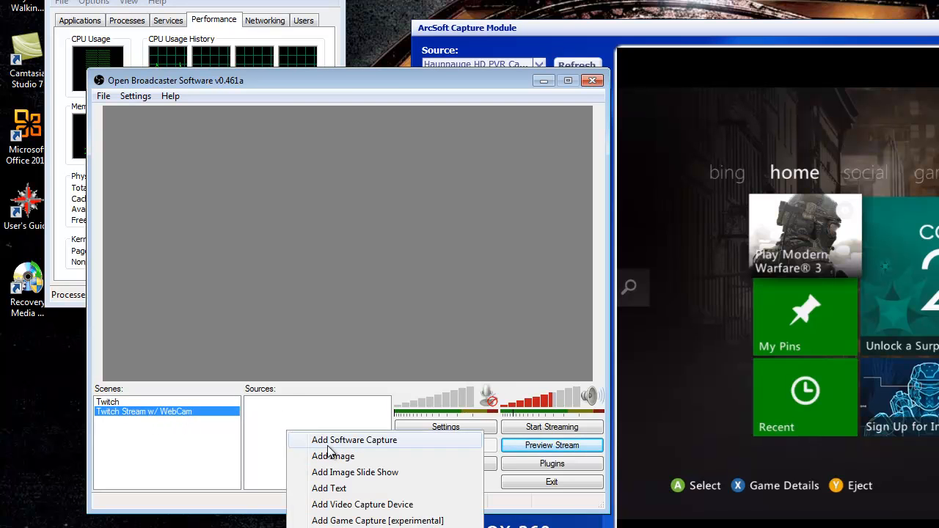
left_click(345, 439)
left_click(755, 277)
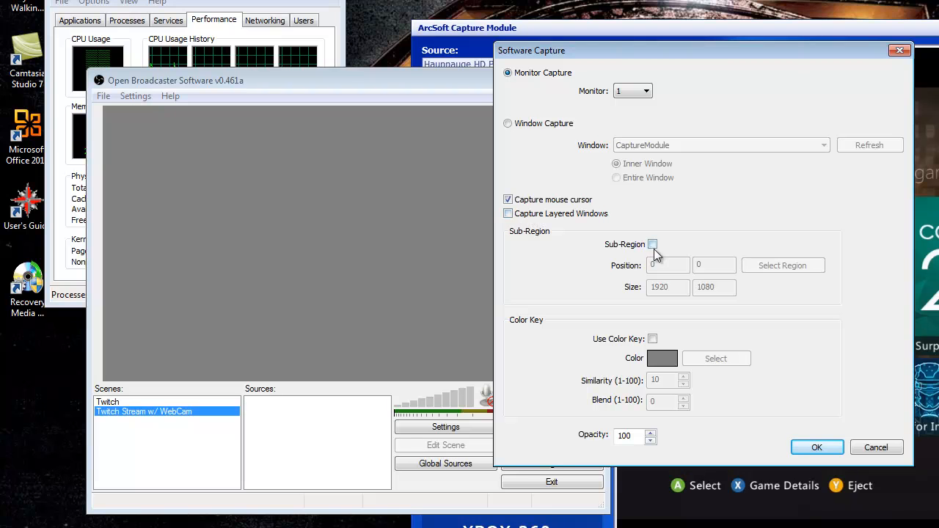
- Enable Sub-Region, select a capture region on the monitor, then cancel the Software Capture dialog
left_click(653, 244)
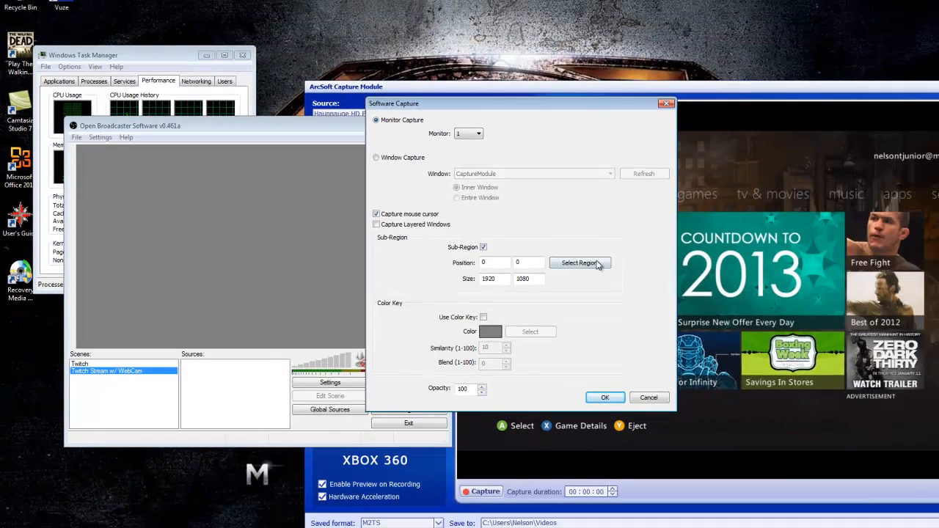
left_click(596, 263)
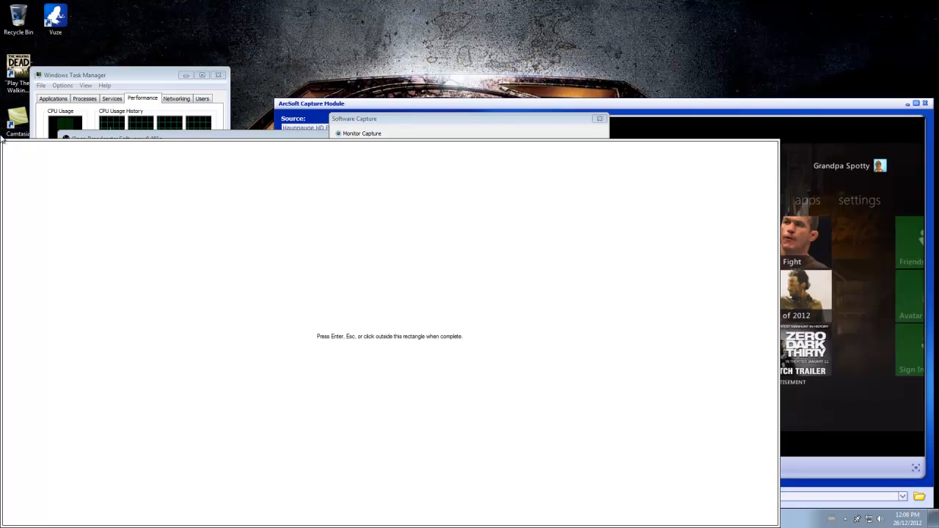
left_click_drag(1, 139, 69, 76)
left_click(69, 75)
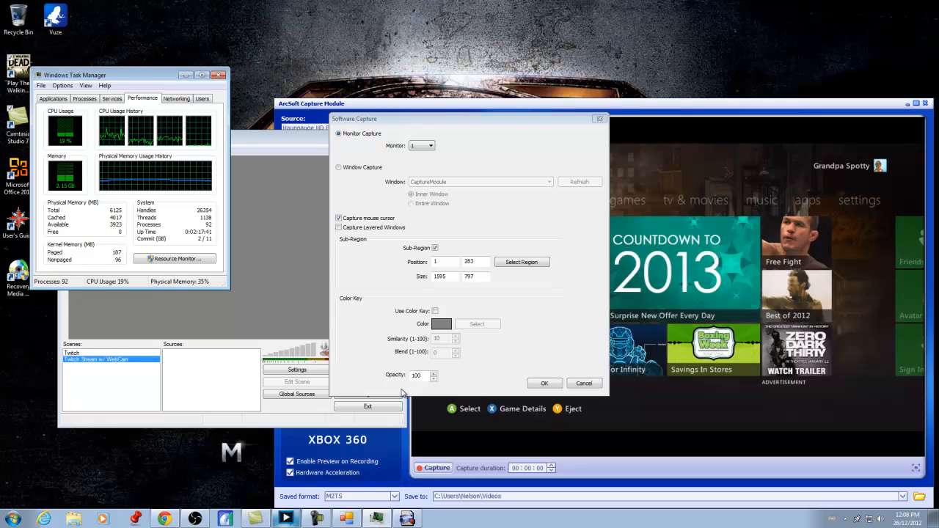
left_click(310, 313)
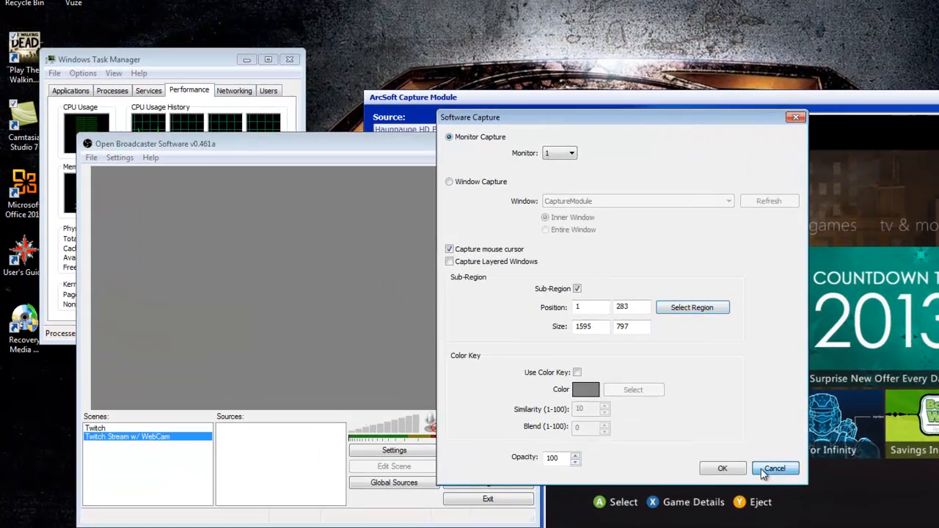
left_click(695, 432)
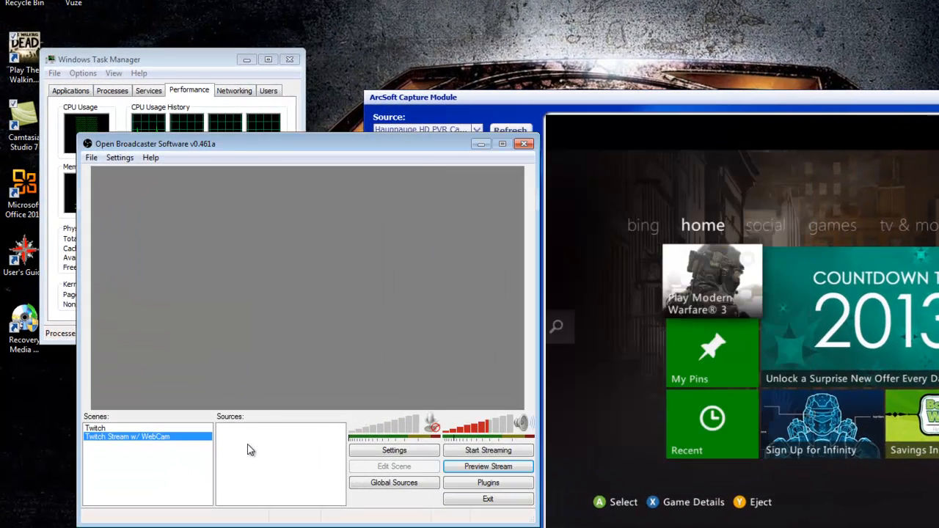
- Add a Game Capture source named Walking Dead to the scene
right_click(224, 408)
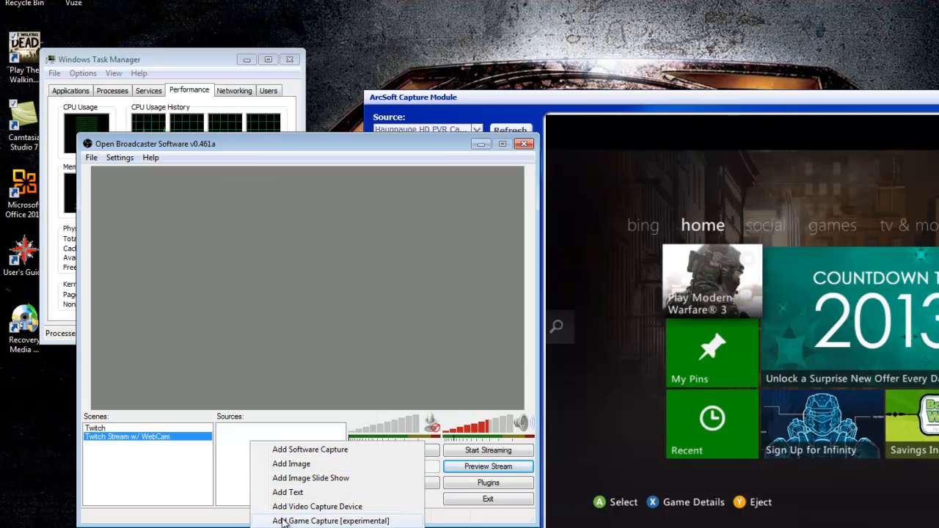
left_click(312, 521)
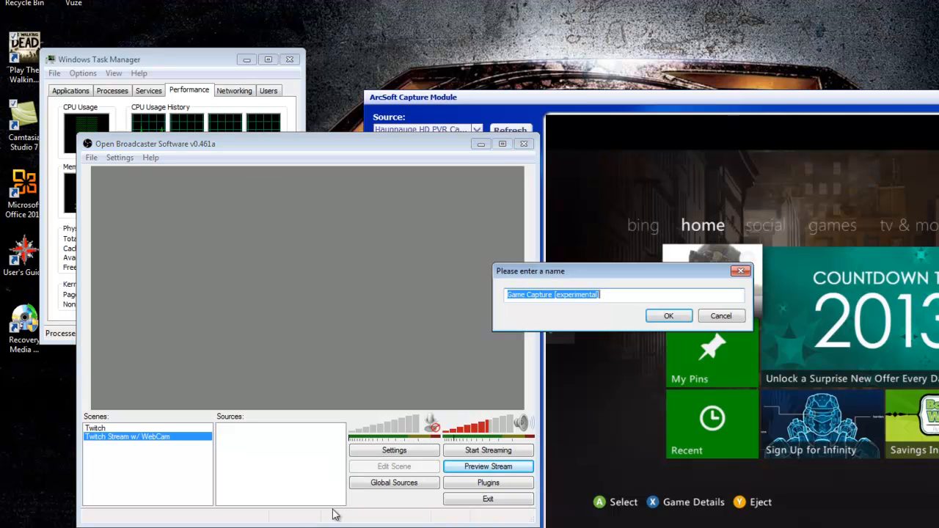
type("Walking Dead")
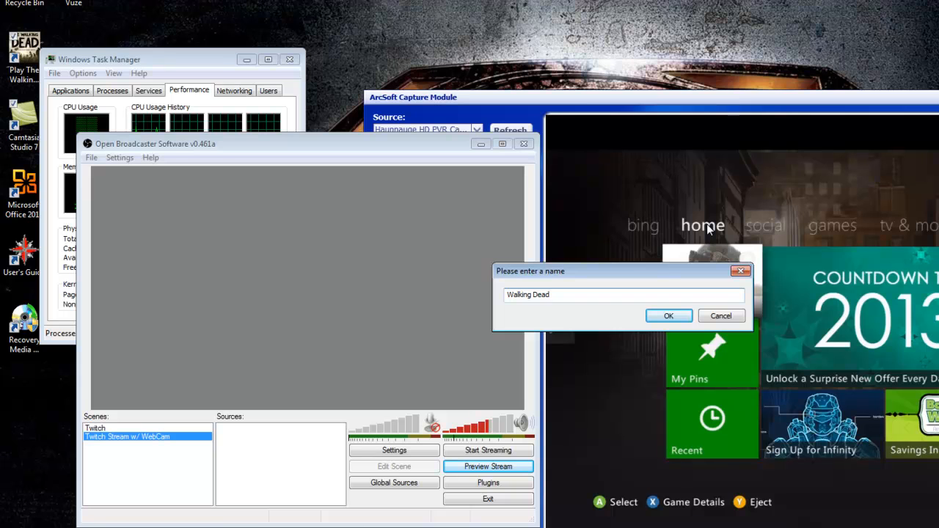
left_click(668, 316)
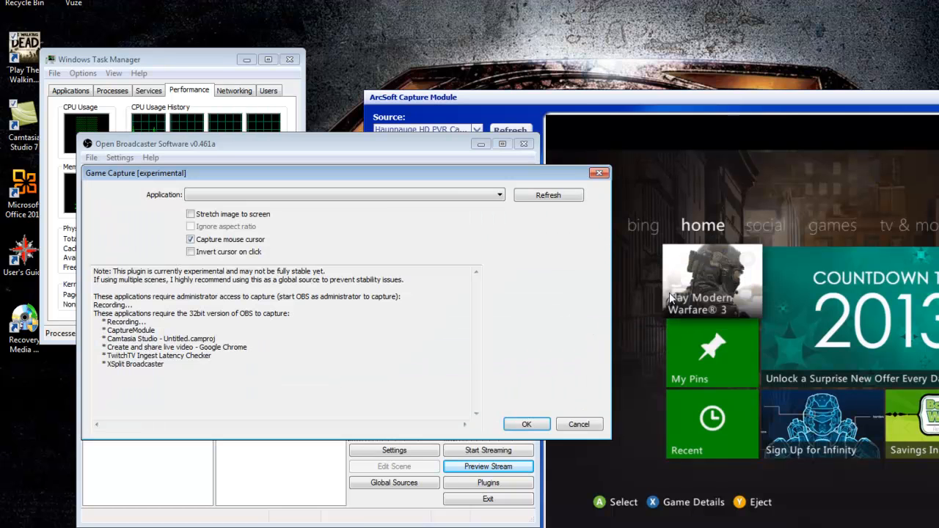
- Launch The Walking Dead game, return to the Game Capture dialog and refresh its application list
left_click(502, 197)
left_click(502, 198)
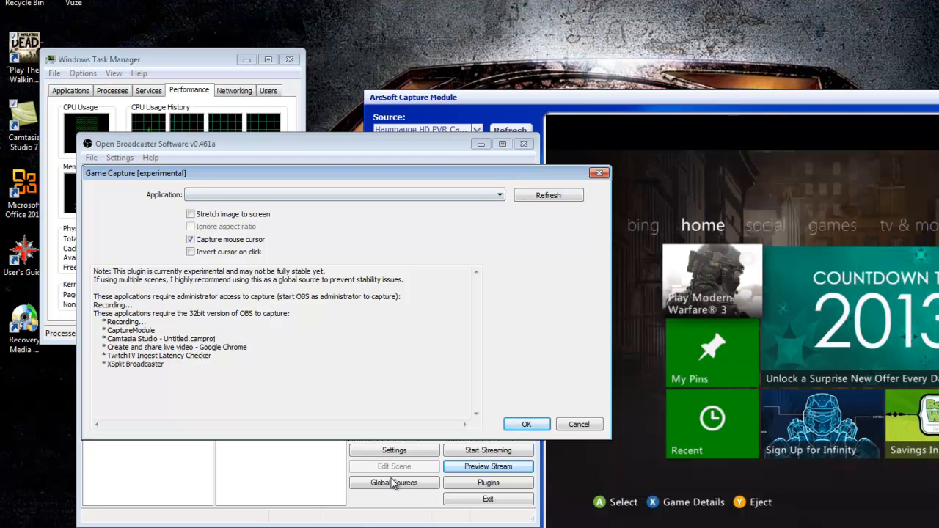
double_click(24, 45)
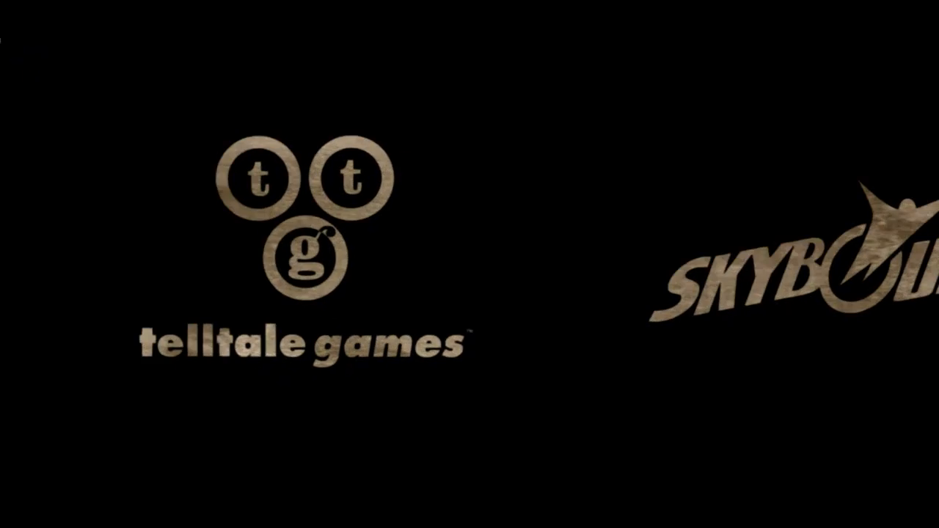
key("alt+Tab")
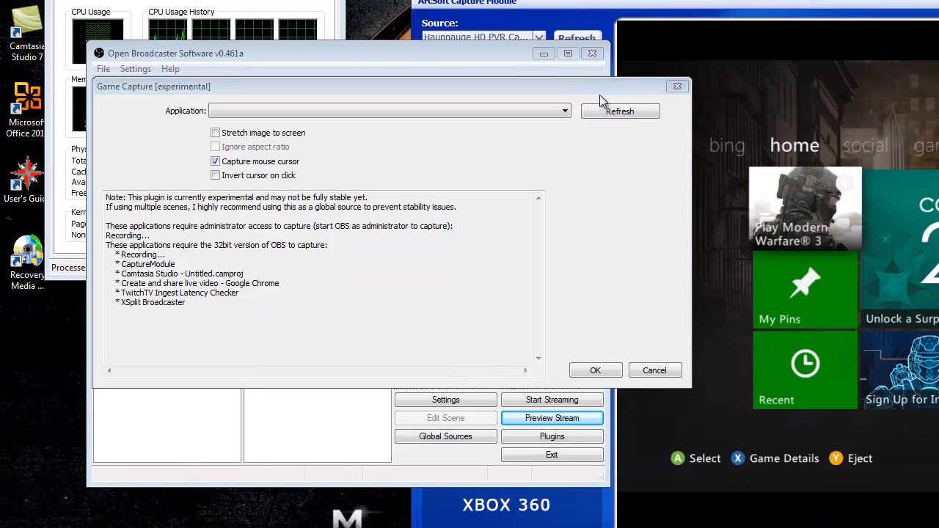
left_click(608, 110)
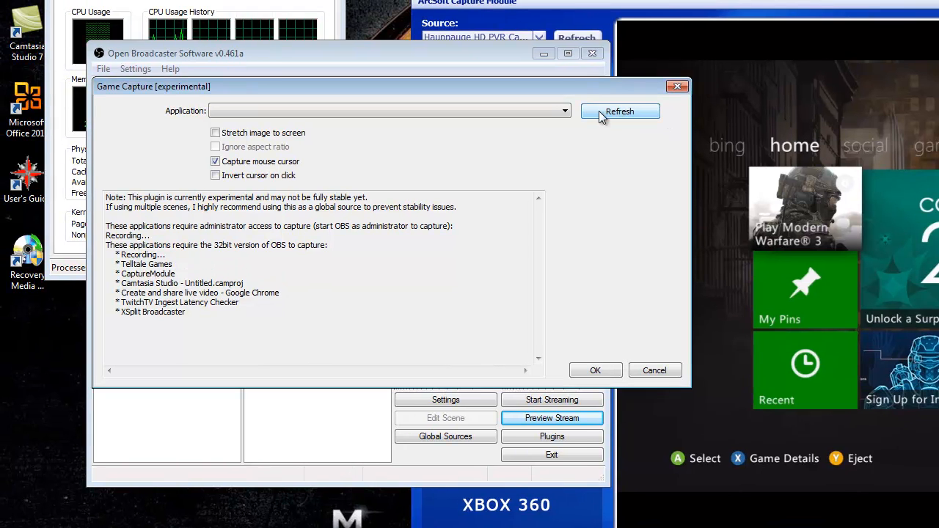
left_click(620, 112)
- Read the list of applications requiring the 32bit version in the Game Capture note
left_click_drag(105, 242, 279, 310)
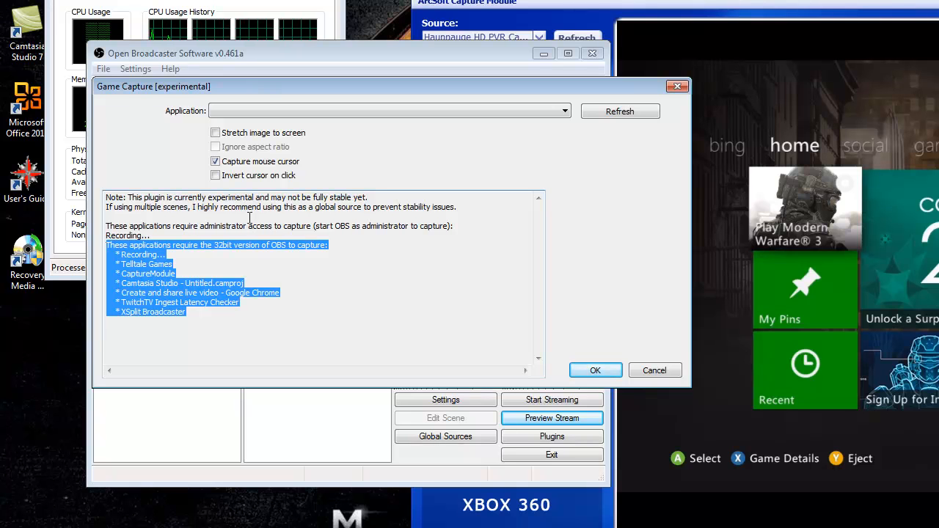
left_click(233, 264)
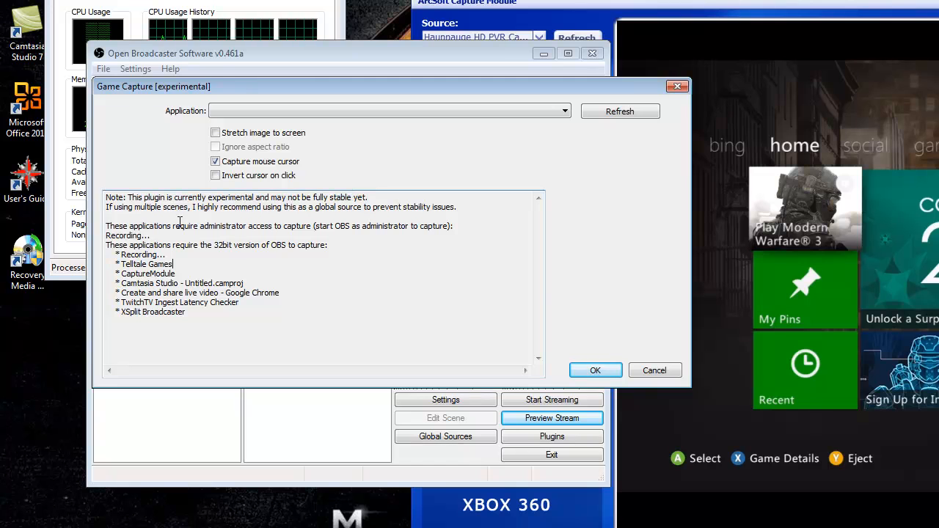
left_click_drag(105, 196, 250, 311)
left_click(308, 300)
left_click_drag(107, 245, 107, 321)
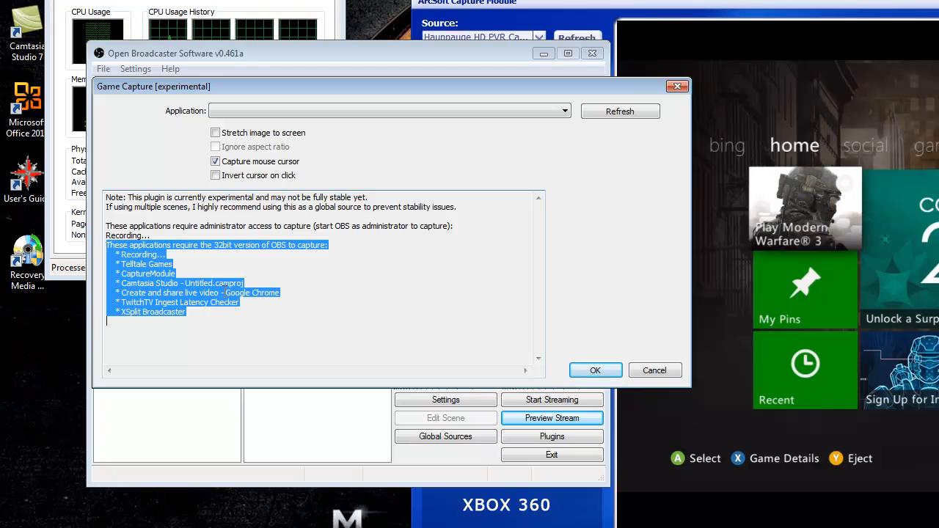
left_click(330, 310)
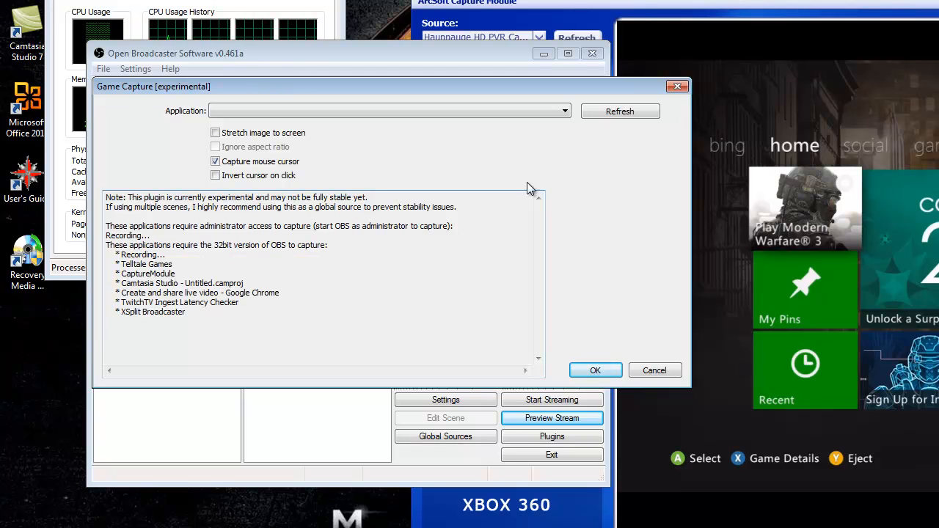
- Check the Application list for the game, then cancel the Game Capture dialog
left_click(565, 111)
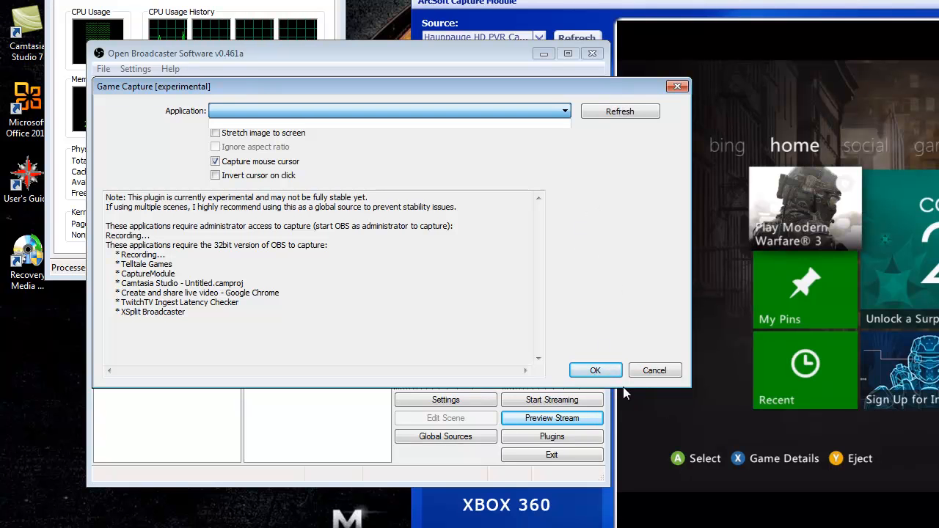
left_click(656, 371)
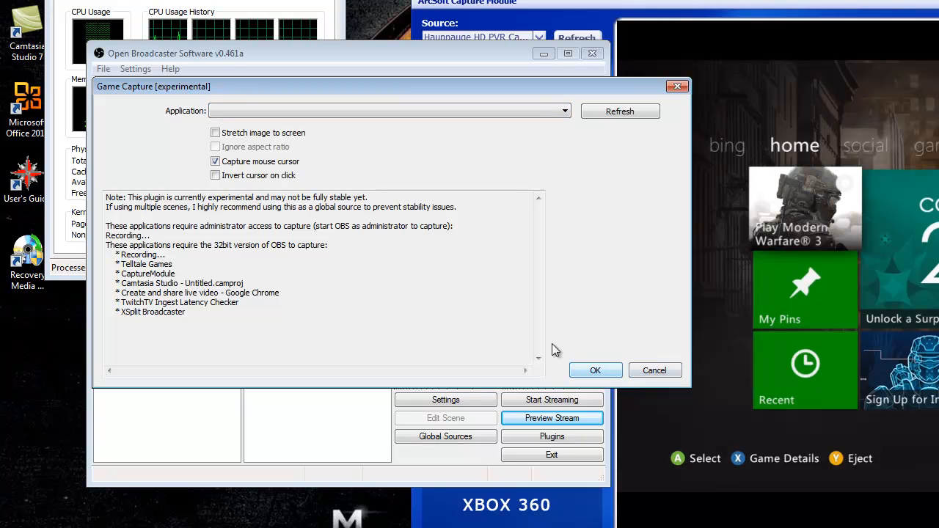
left_click(654, 371)
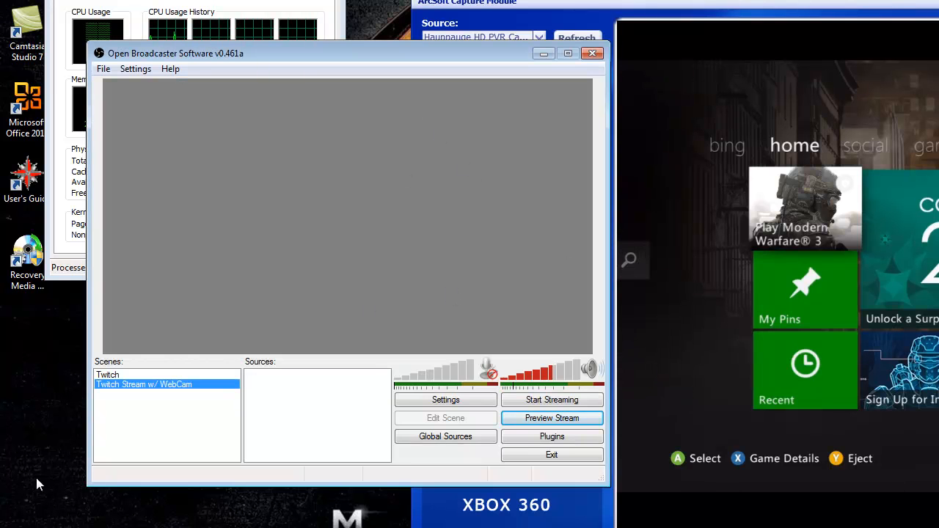
- Select the Twitch scene and start the stream preview
left_click(117, 375)
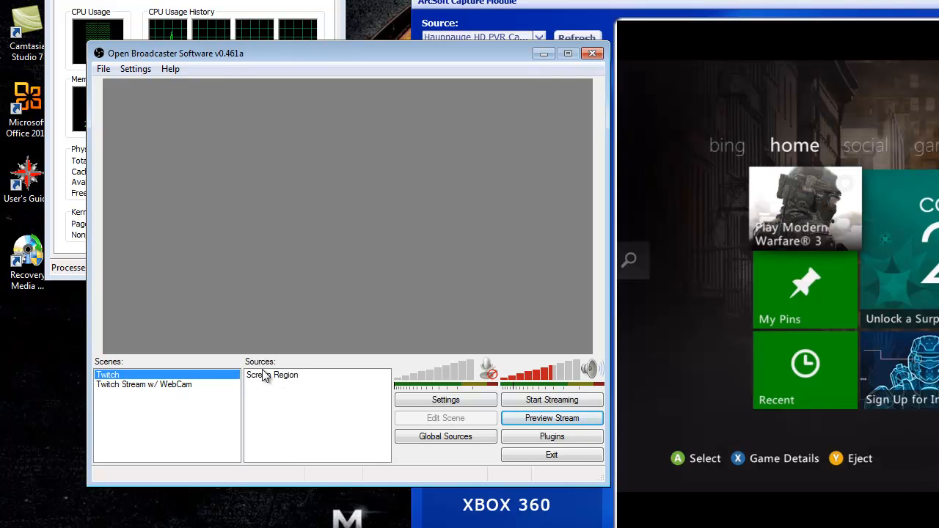
left_click(551, 420)
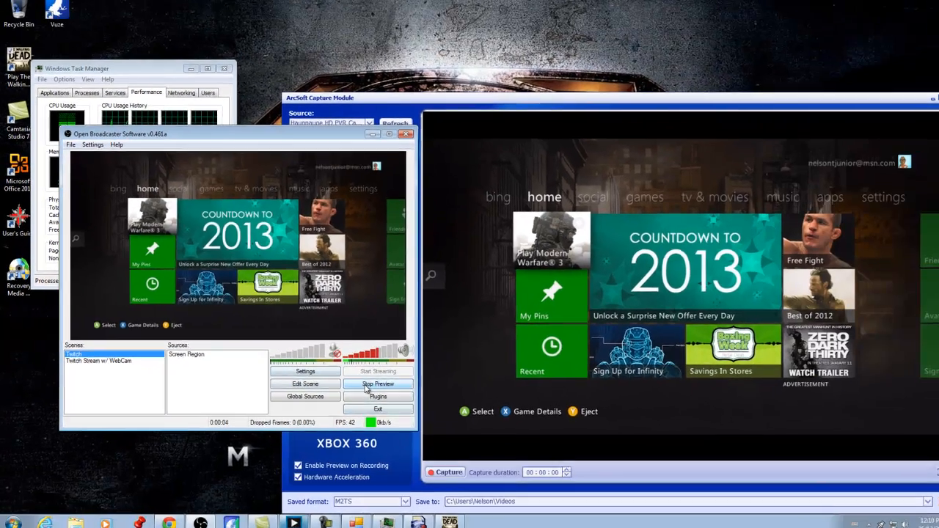
- Stop the stream preview, open Settings to review the Video page, and close the Settings dialog
left_click(552, 418)
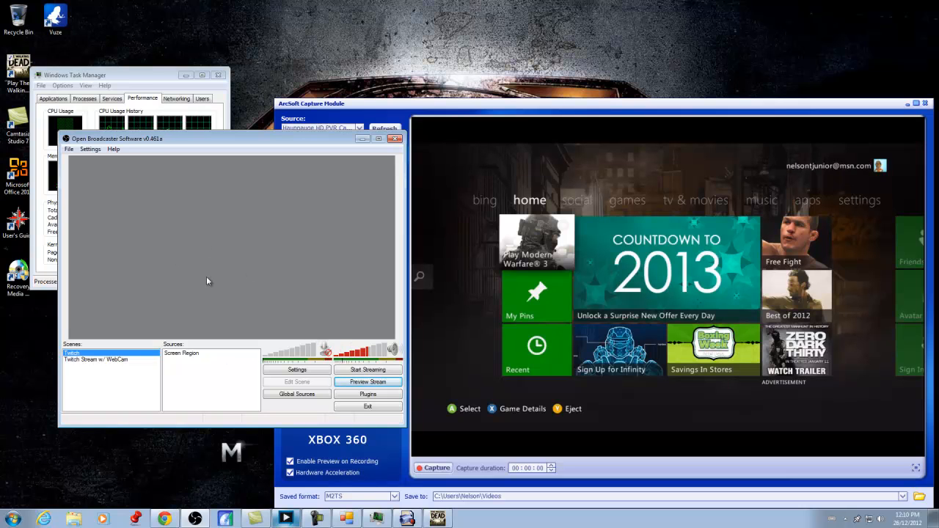
left_click(297, 370)
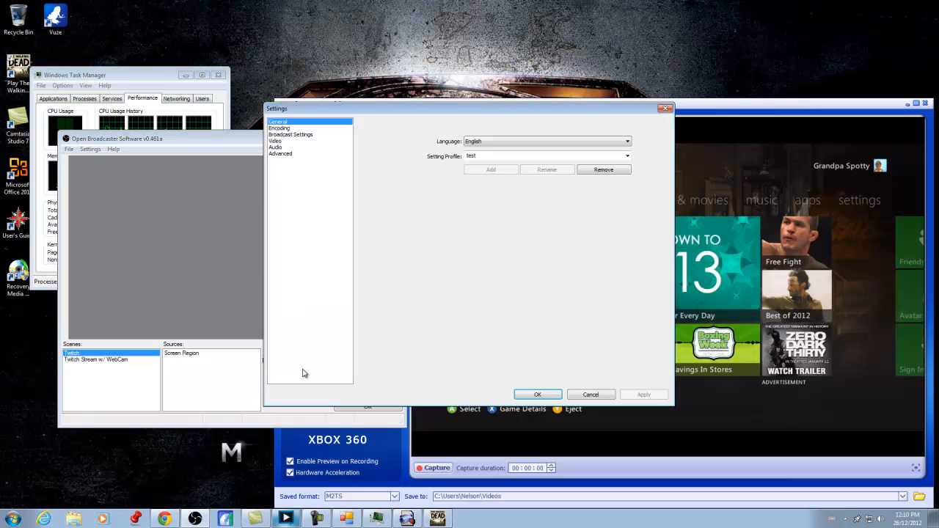
left_click(275, 141)
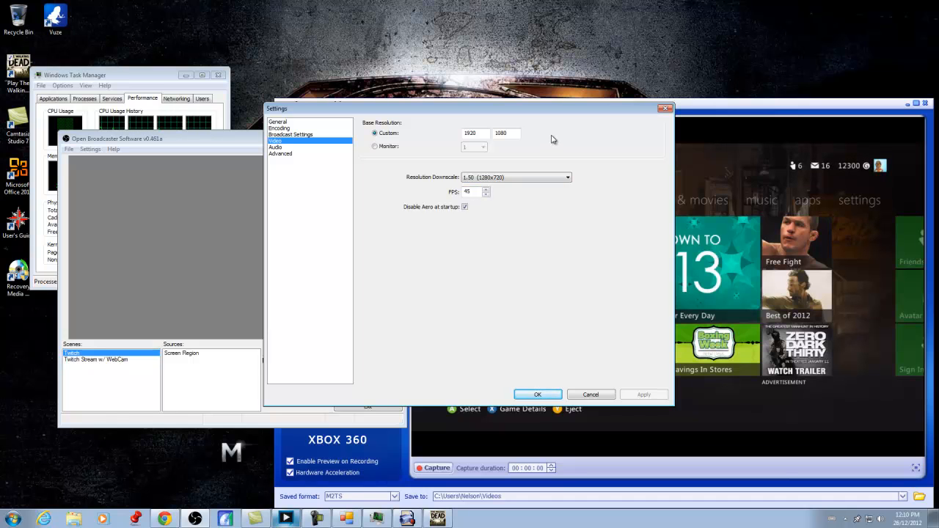
left_click(664, 110)
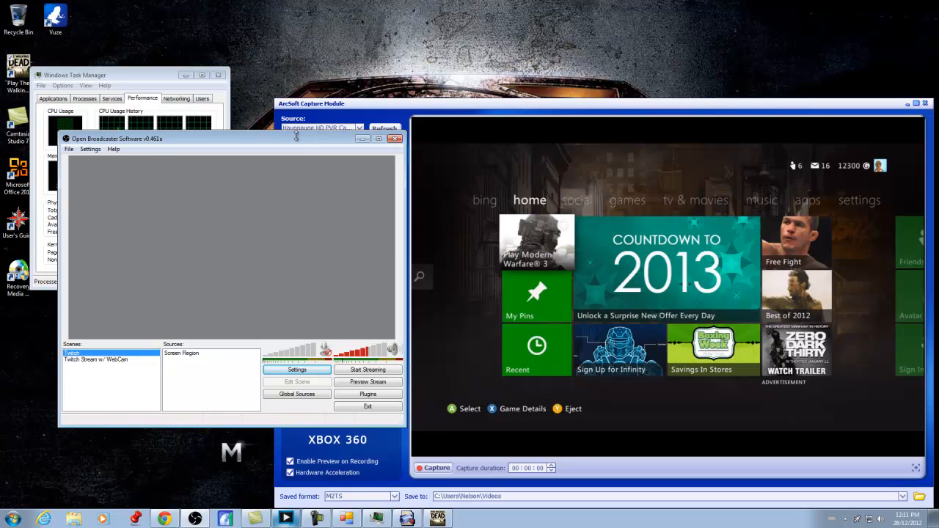
- Switch to The Walking Dead game, continue past its title screen and exit the game from its main menu
left_click(114, 149)
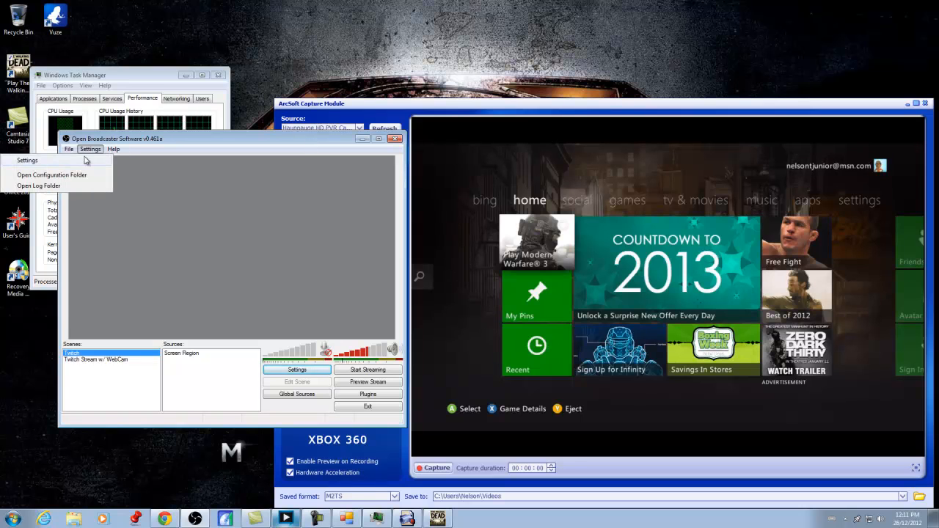
left_click(112, 160)
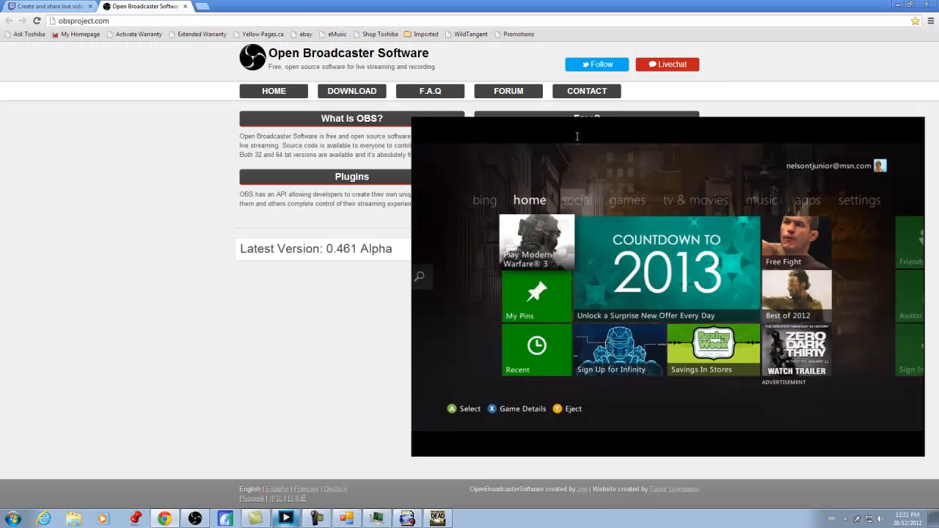
left_click(407, 519)
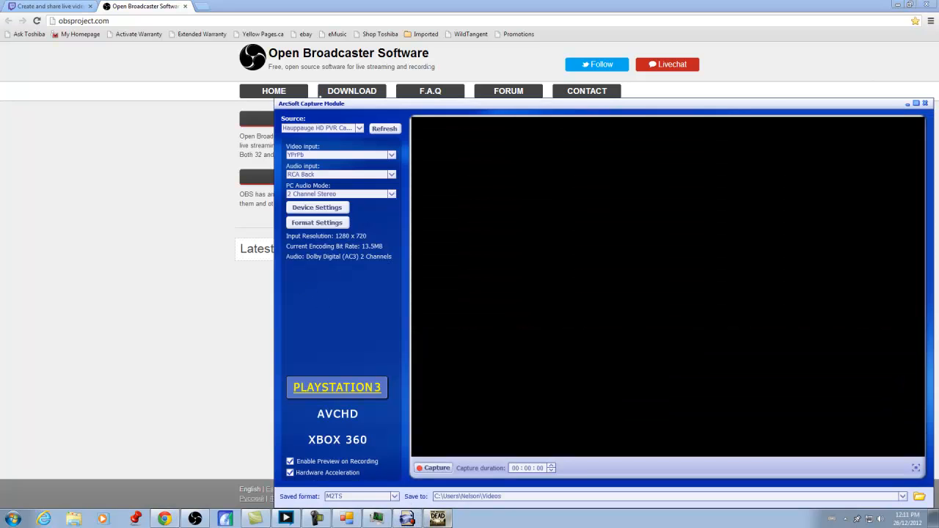
left_click(438, 518)
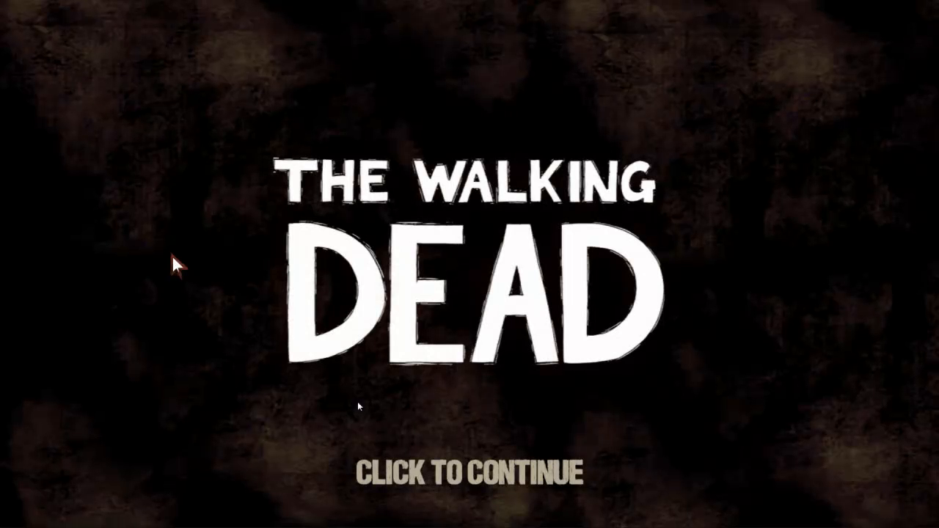
left_click(433, 468)
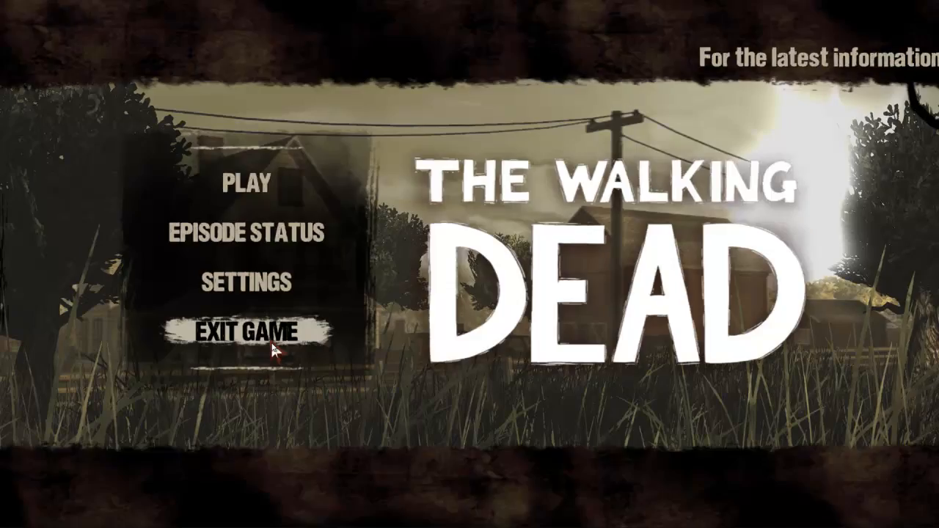
left_click(271, 345)
left_click(273, 350)
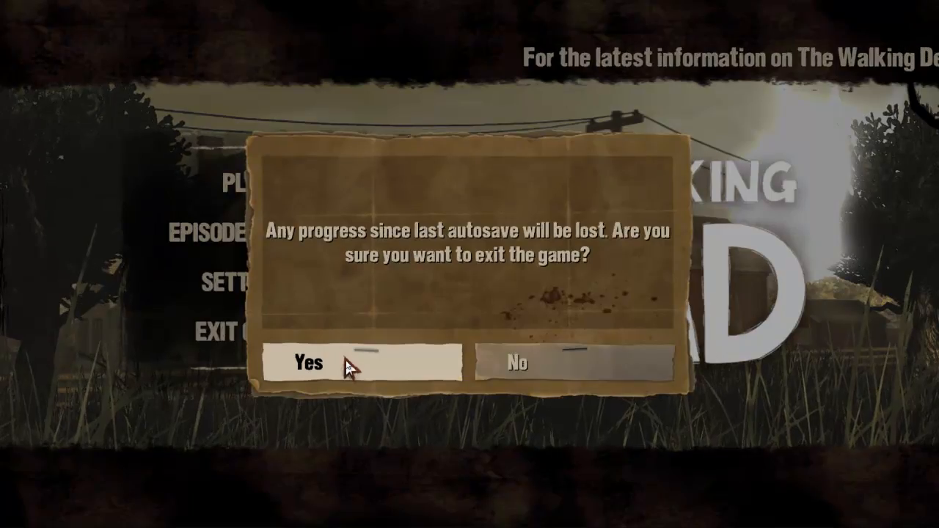
left_click(345, 359)
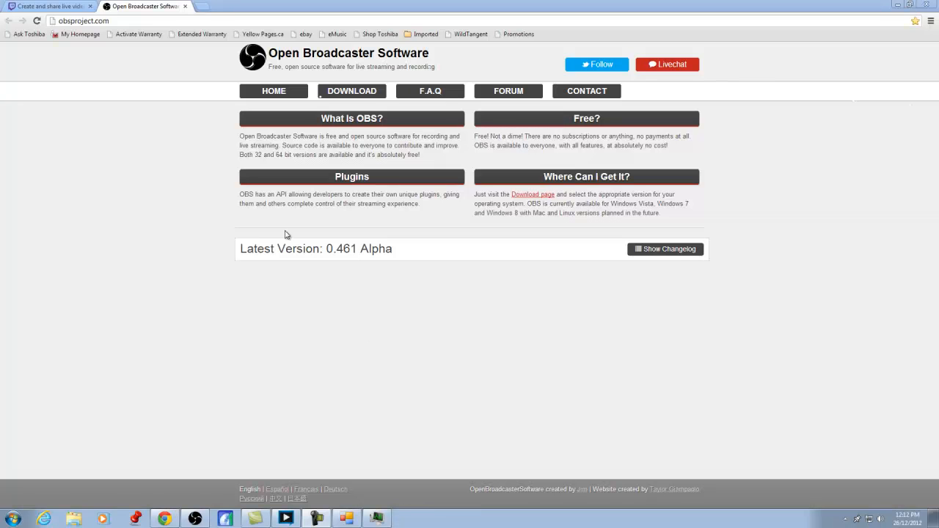
- Open the OBS project website from the program's Help menu and view its Download page
left_click(194, 516)
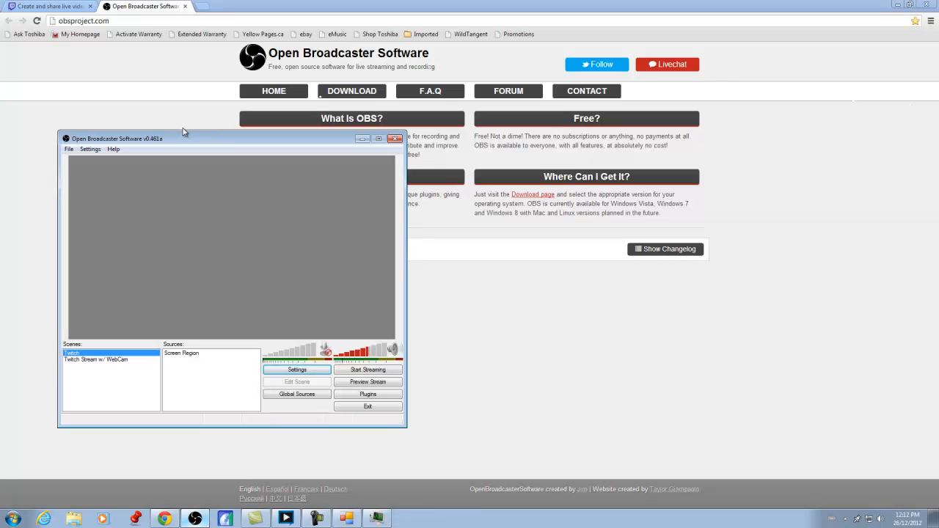
left_click(114, 150)
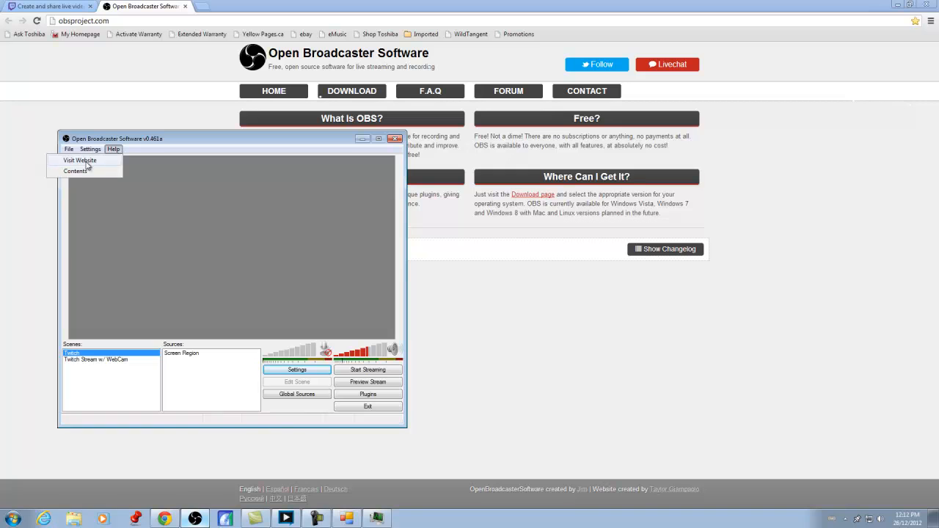
left_click(228, 55)
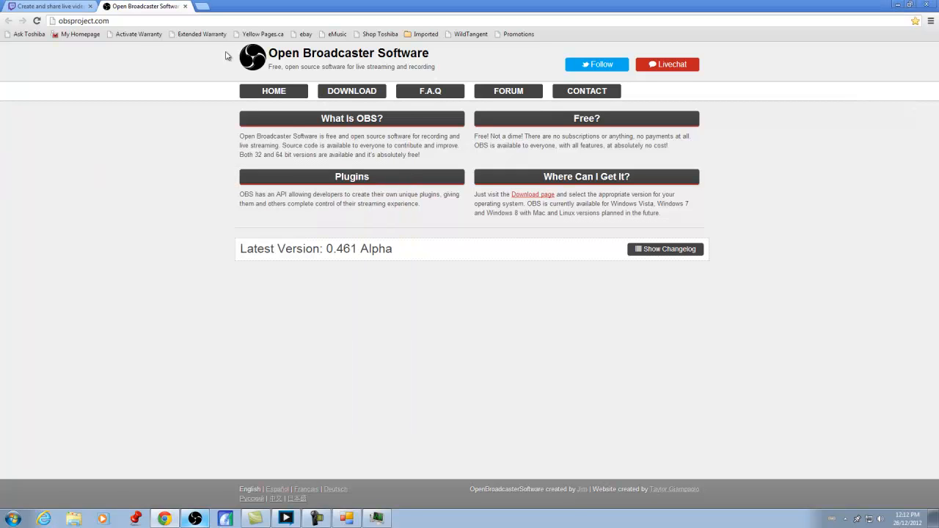
left_click(366, 93)
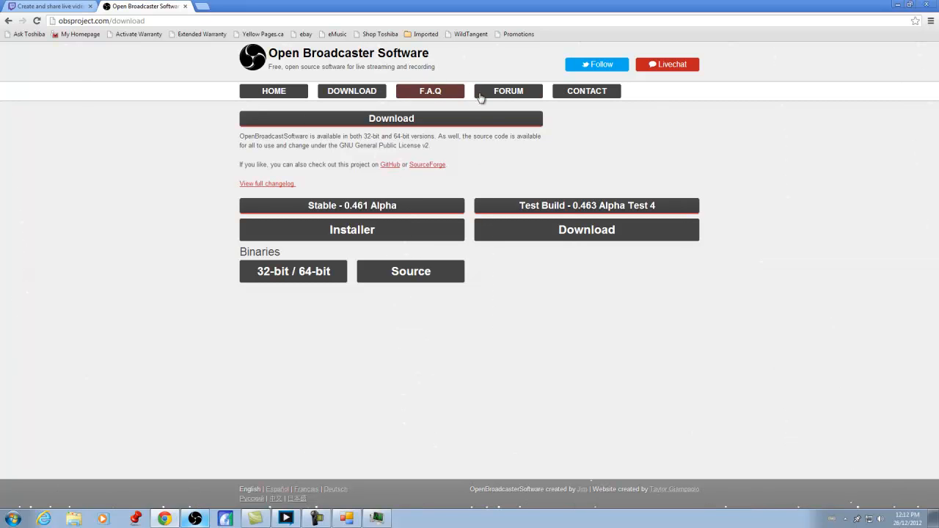
- Read the website's FAQ page, highlighting the D3DX10_43.dll missing error entry
left_click(437, 96)
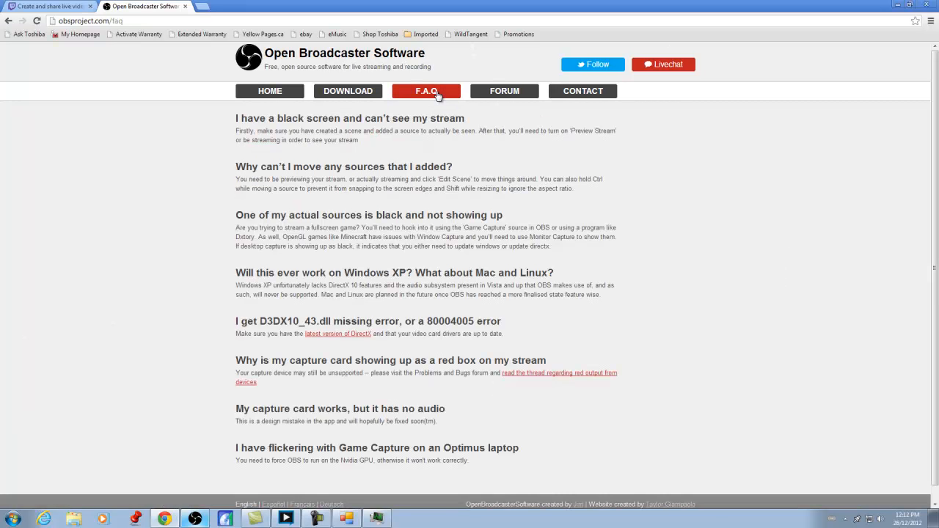
scroll(530, 321, "down", 2)
scroll(529, 321, "up", 2)
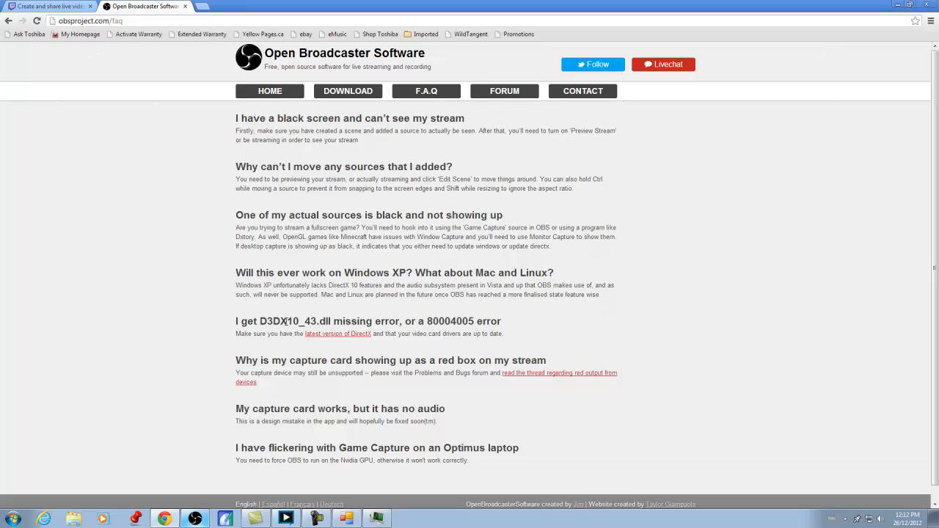
left_click_drag(234, 324, 517, 321)
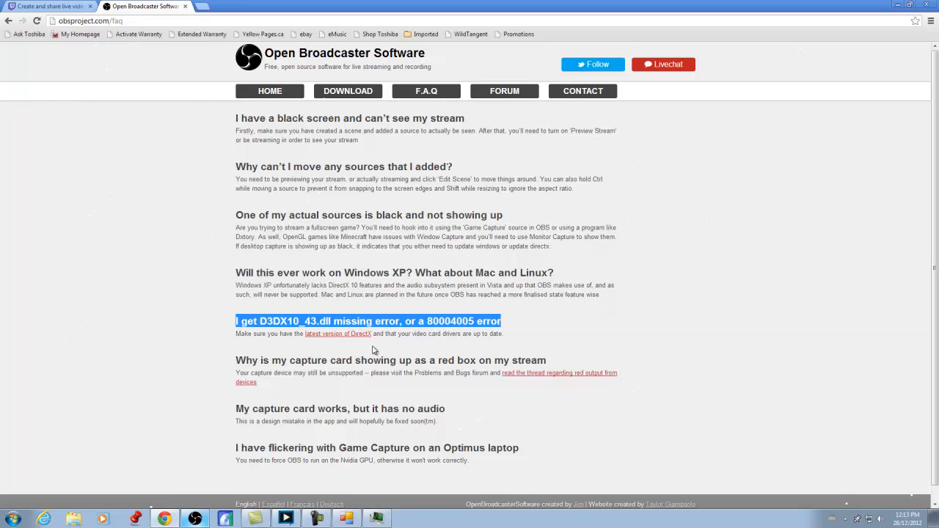
left_click(474, 326)
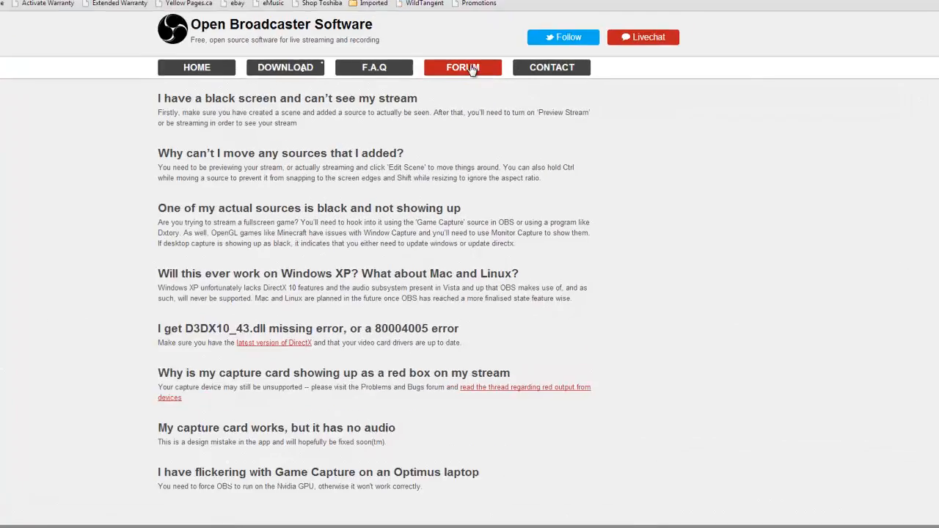
- Open the Guides section of the OBS forum and browse its list of guide topics
left_click(471, 69)
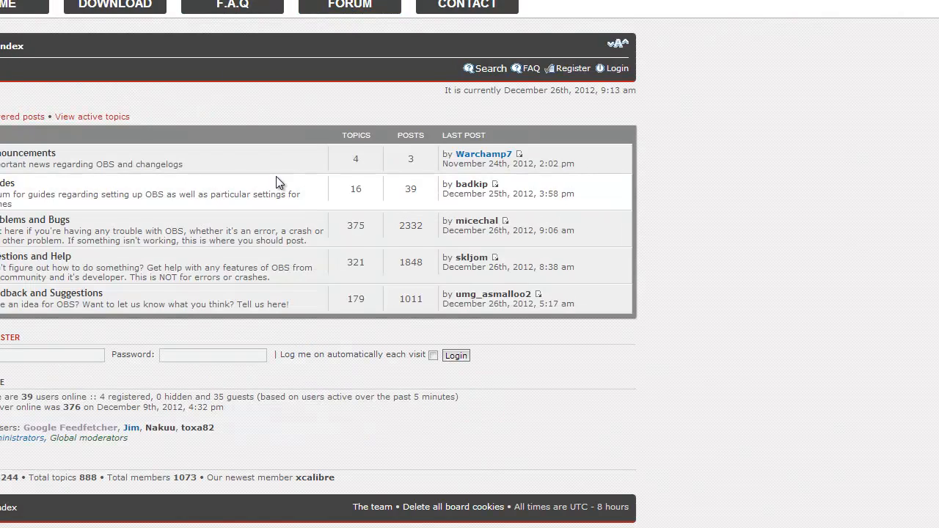
scroll(276, 176, "down", 1)
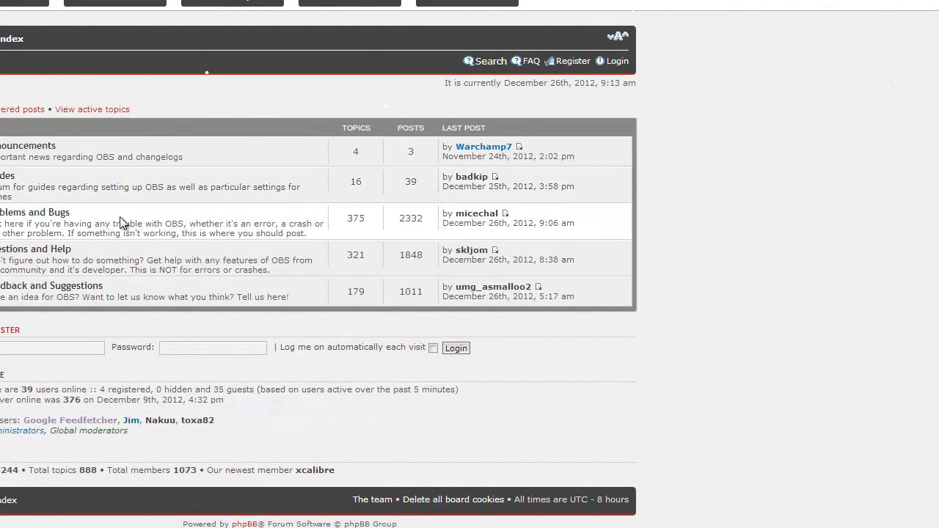
left_click(3, 180)
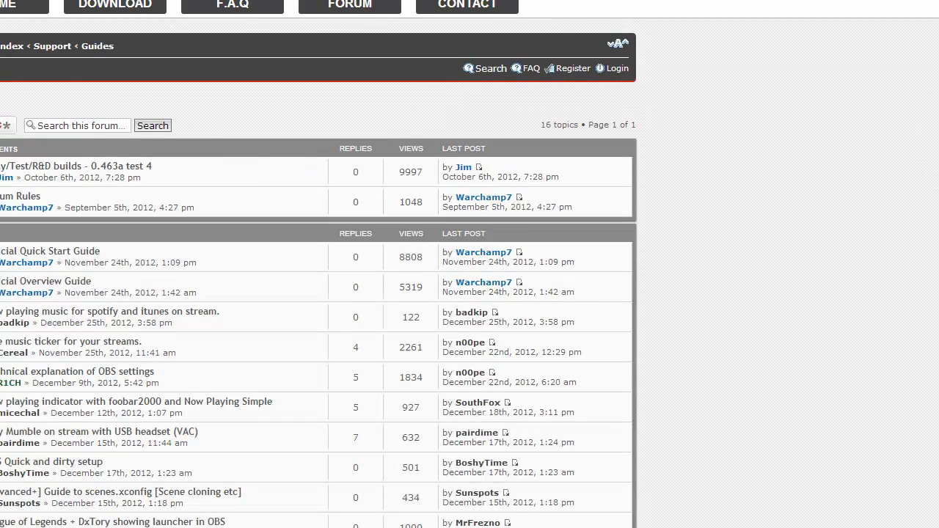
left_click(90, 128)
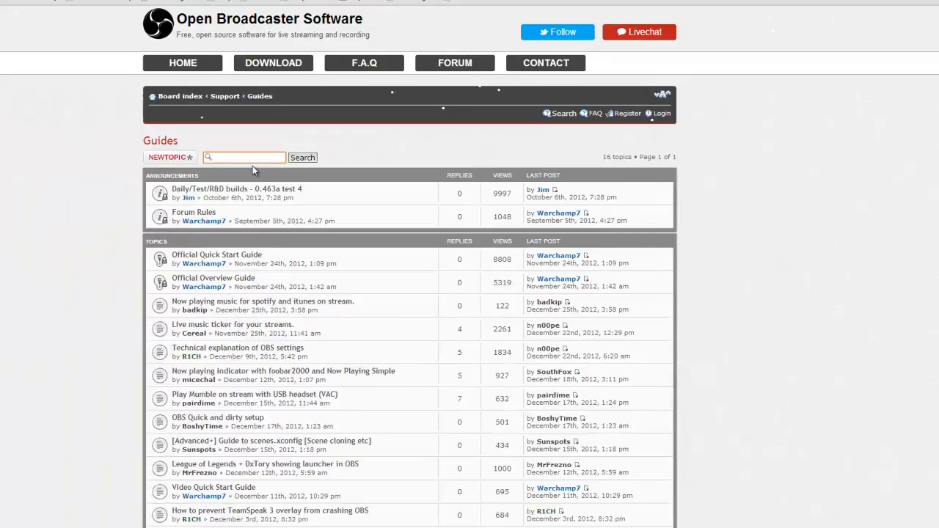
scroll(175, 262, "down", 3)
scroll(175, 262, "up", 3)
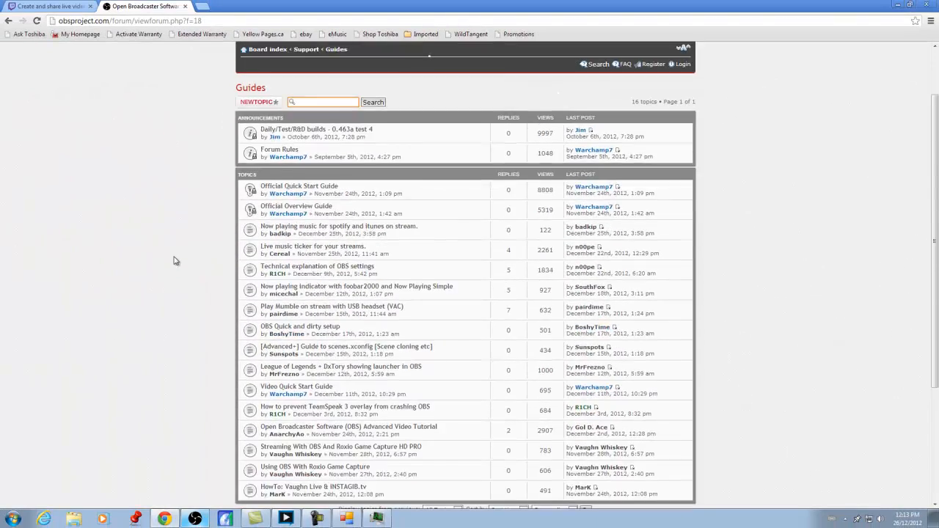